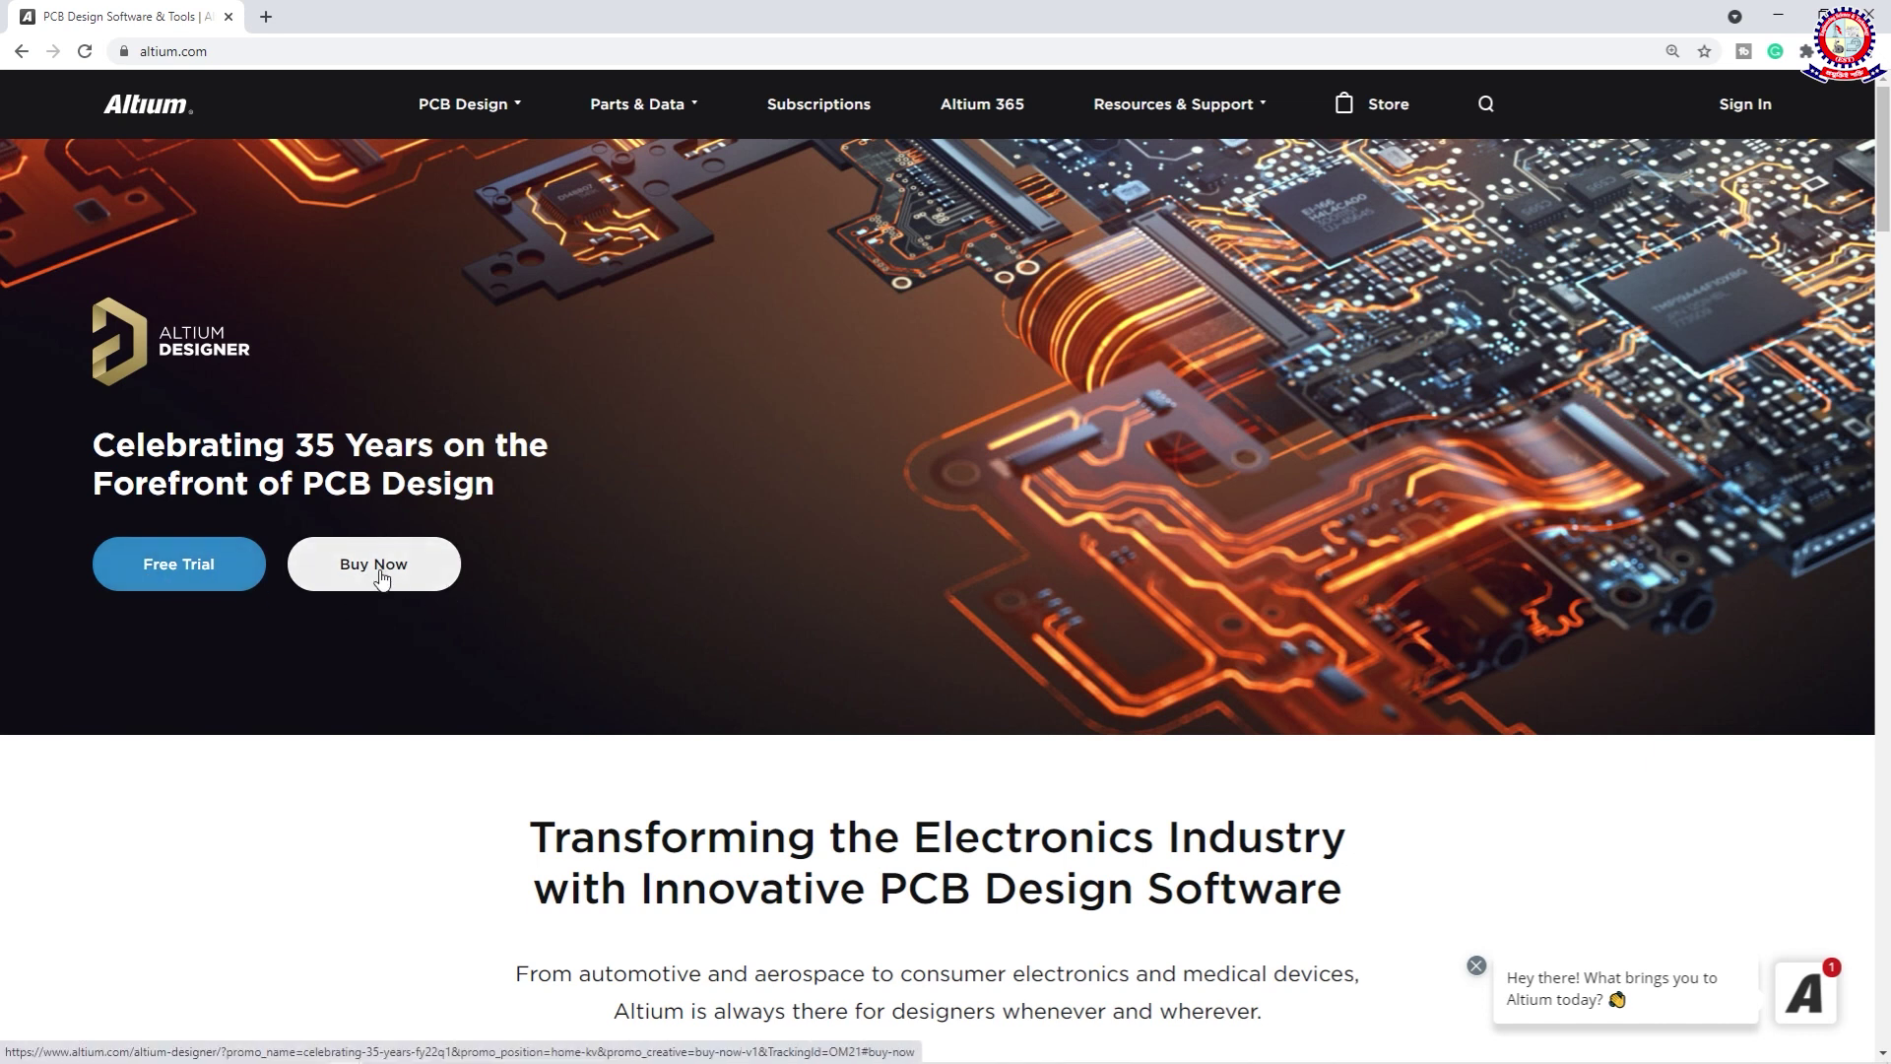
Step: Examine the Altium home page's customer stories, client logos, and software products with their subscription prices
{"action": "scroll", "coordinate": [422, 578], "scroll_direction": "down", "scroll_amount": 5}
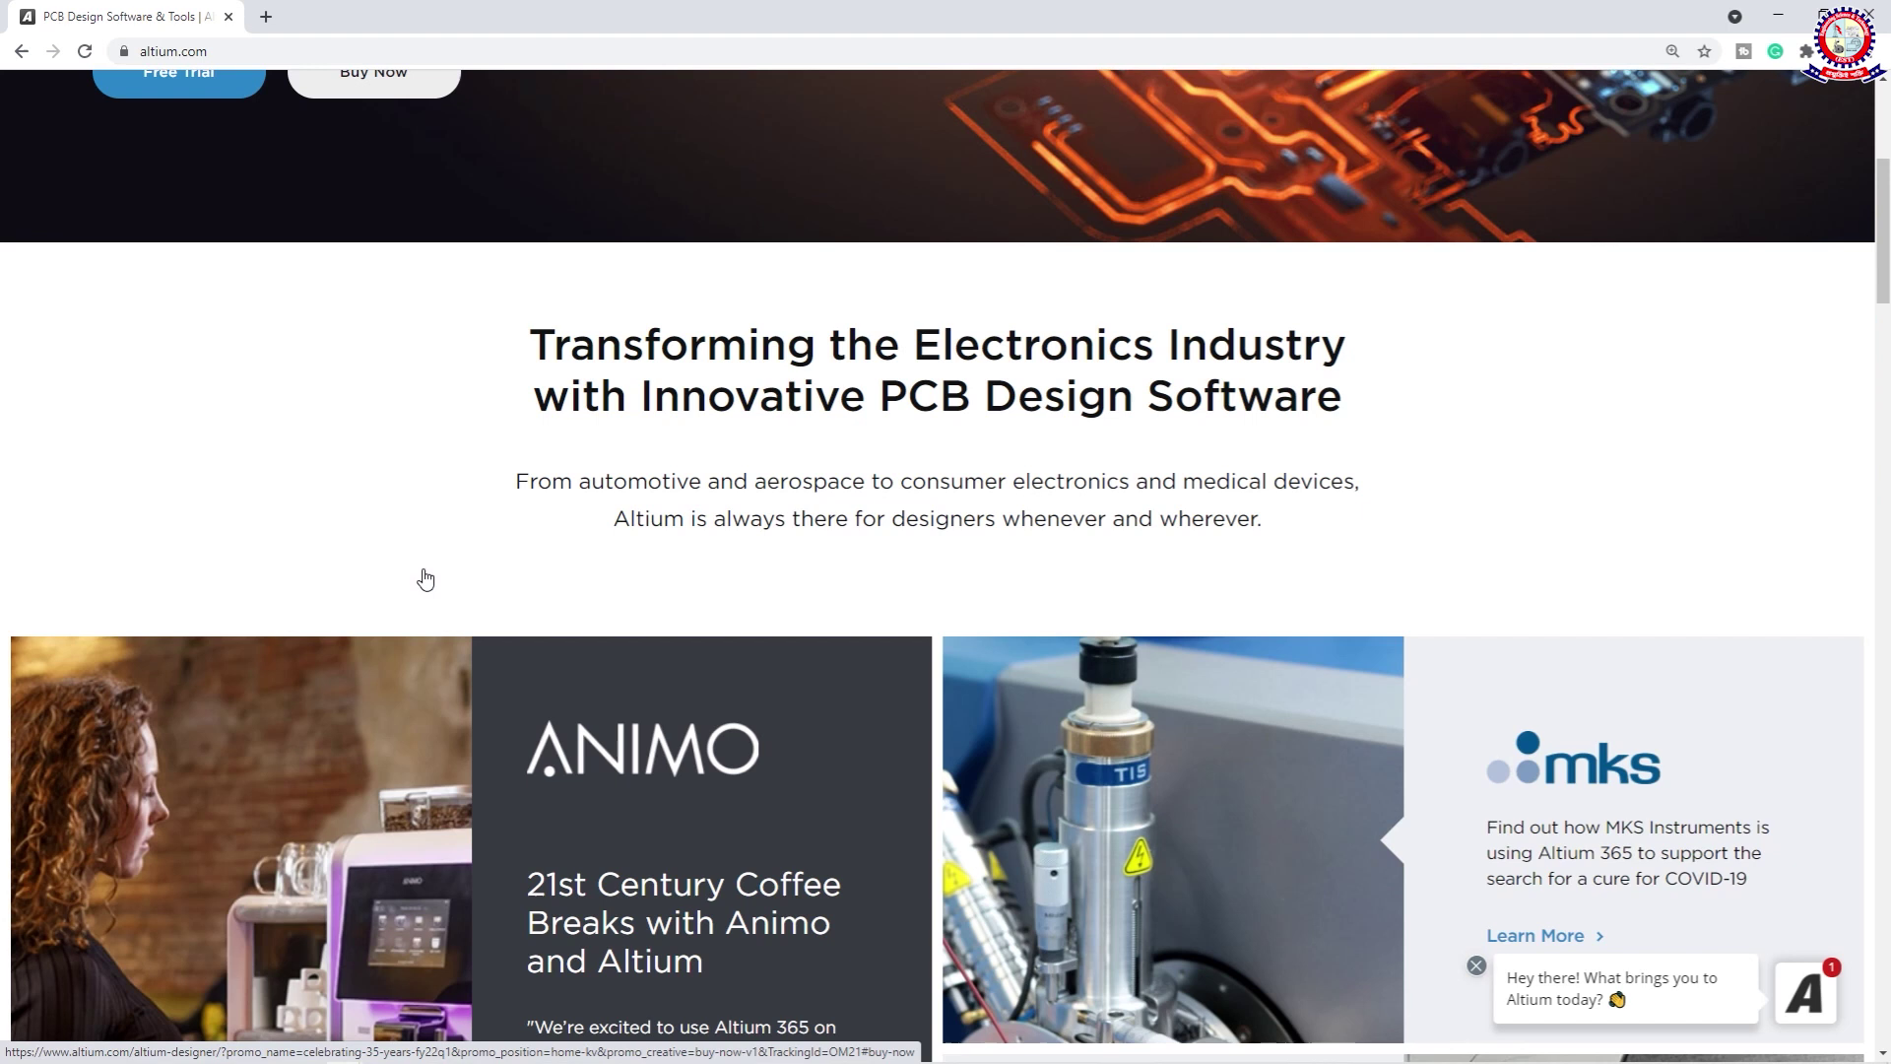
{"action": "scroll", "coordinate": [640, 389], "scroll_direction": "down", "scroll_amount": 1}
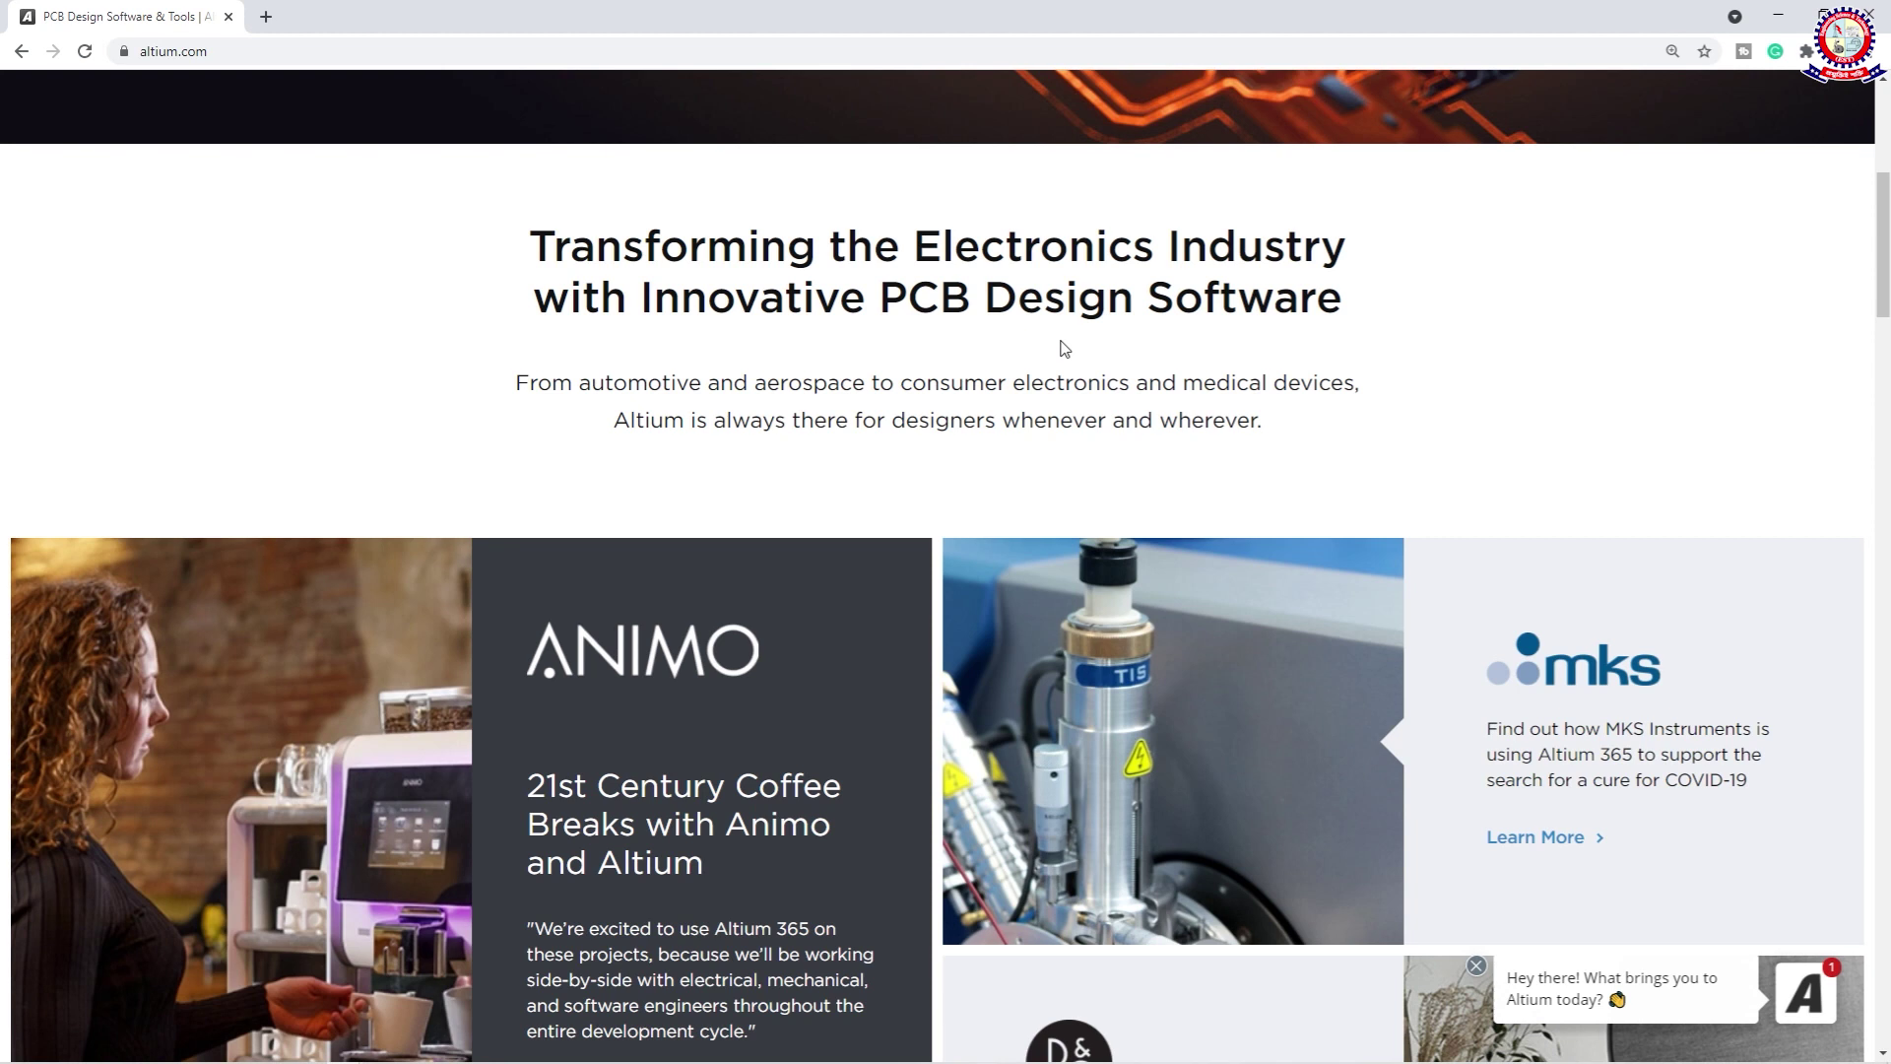
{"action": "scroll", "coordinate": [1064, 345], "scroll_direction": "down", "scroll_amount": 4}
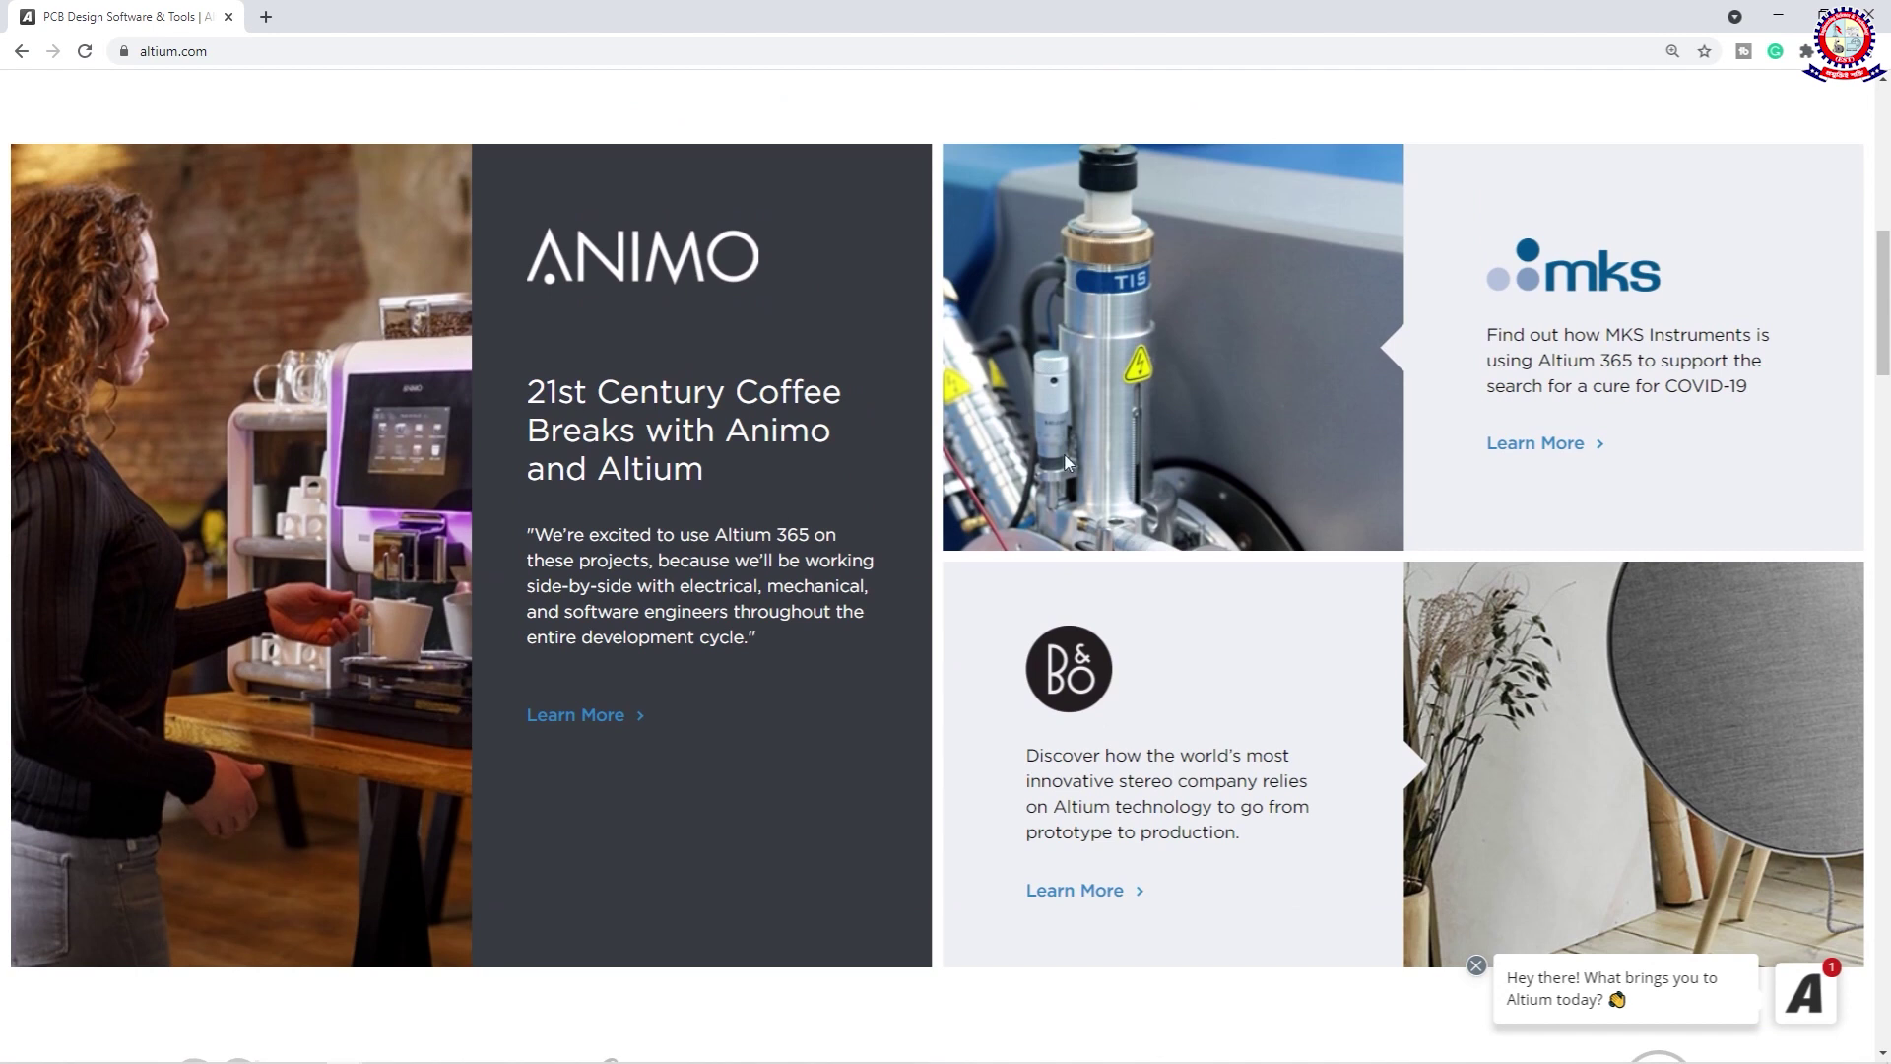
{"action": "scroll", "coordinate": [1069, 463], "scroll_direction": "down", "scroll_amount": 6}
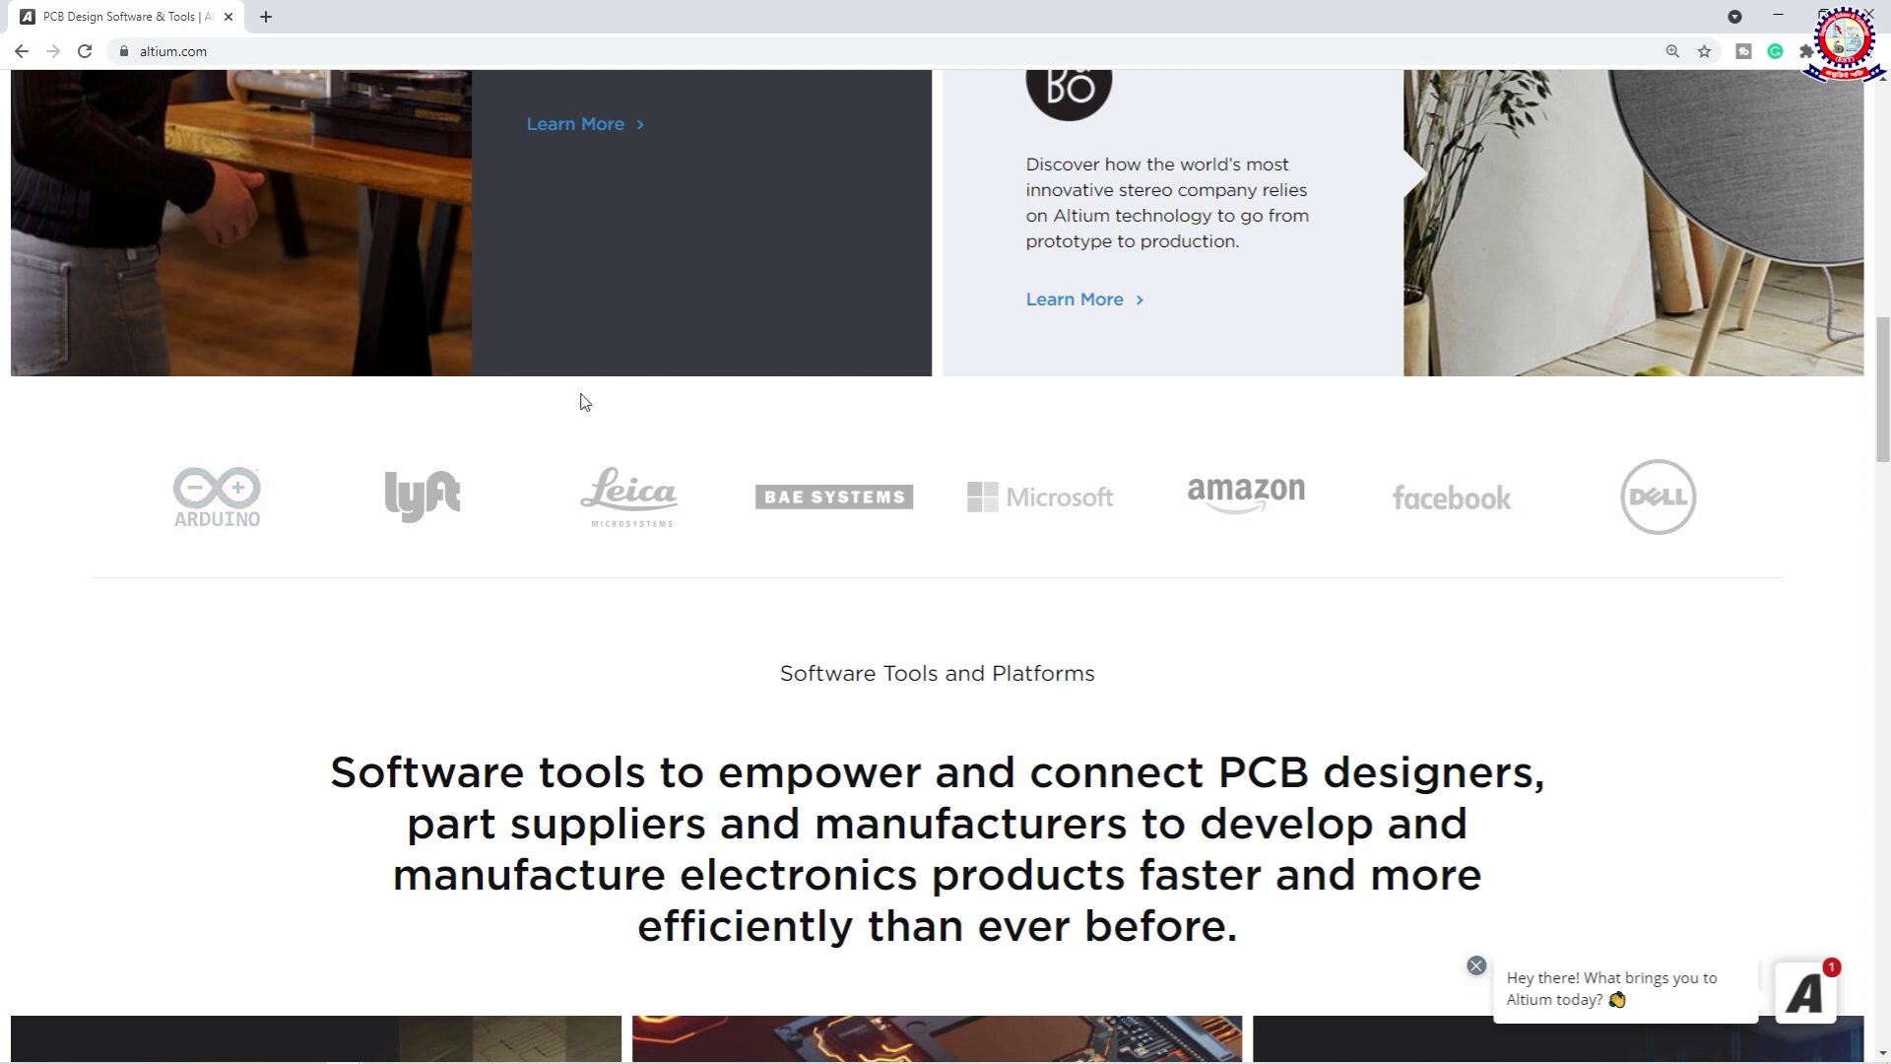
{"action": "scroll", "coordinate": [592, 507], "scroll_direction": "down", "scroll_amount": 6}
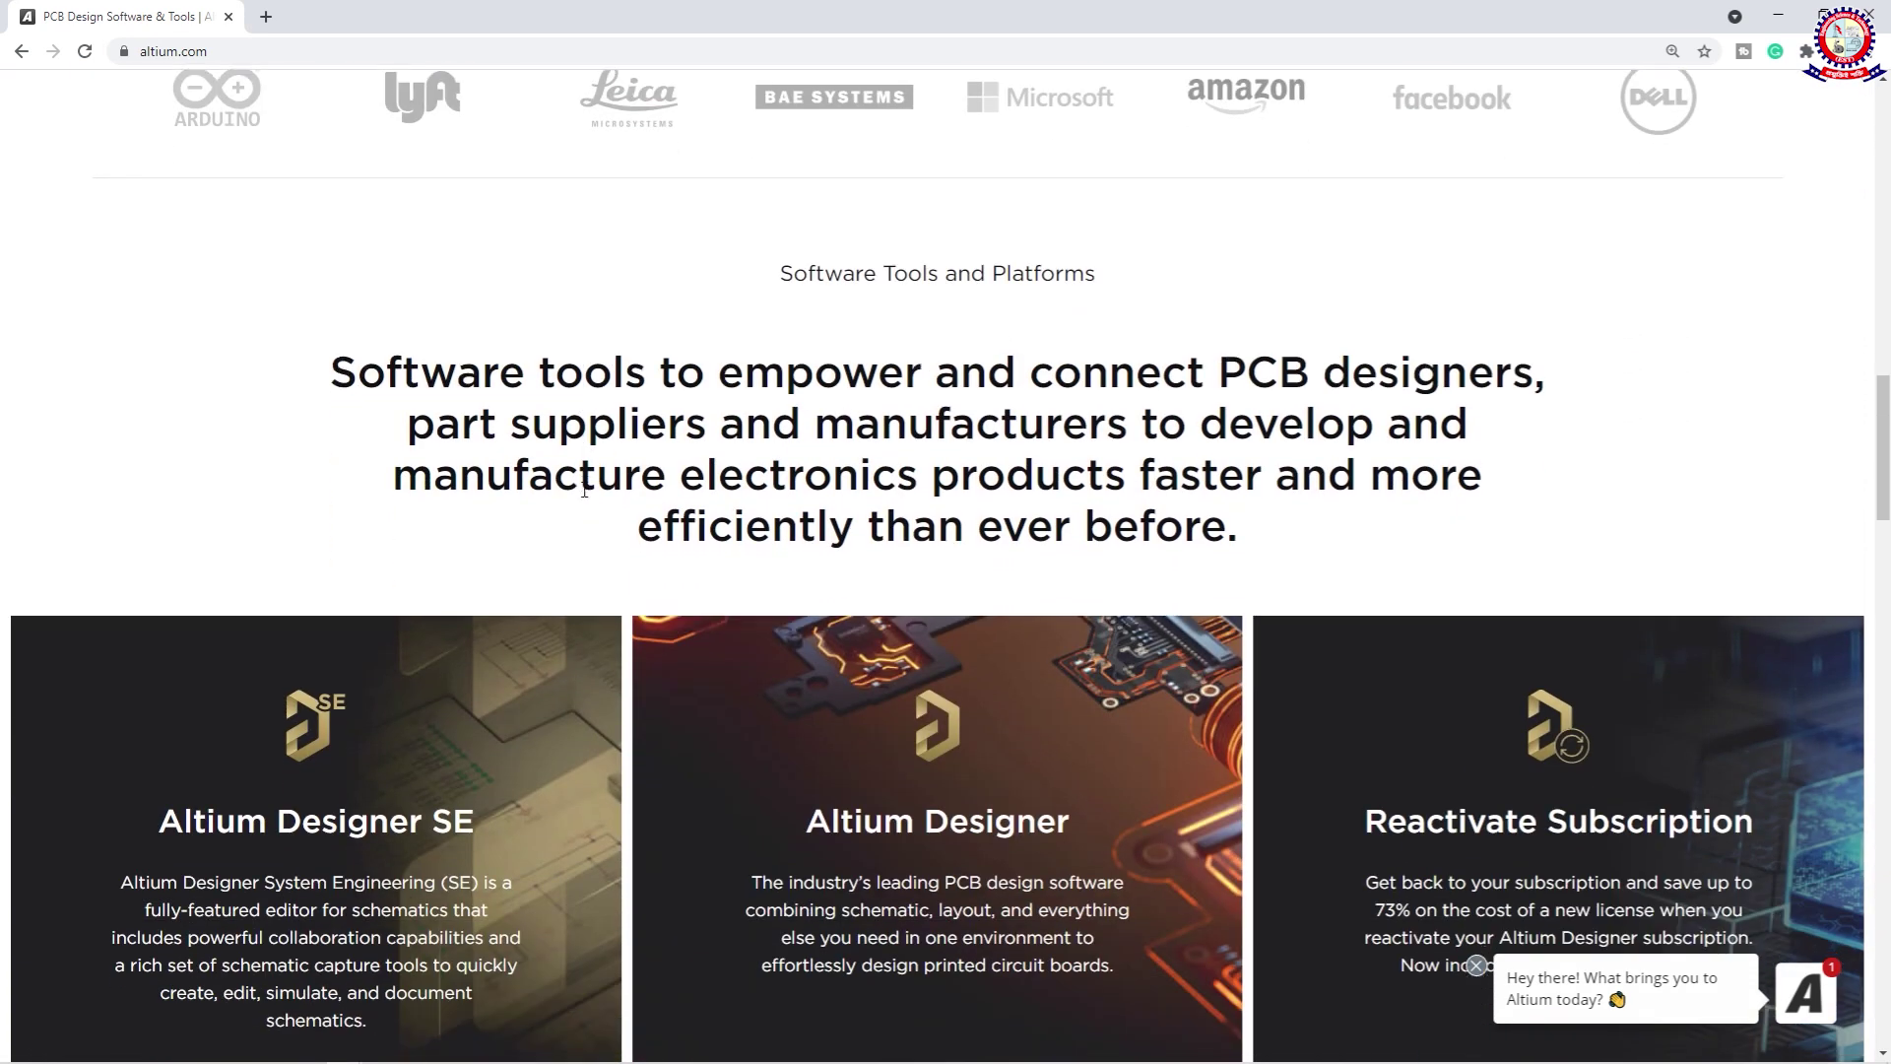
{"action": "scroll", "coordinate": [584, 493], "scroll_direction": "down", "scroll_amount": 2}
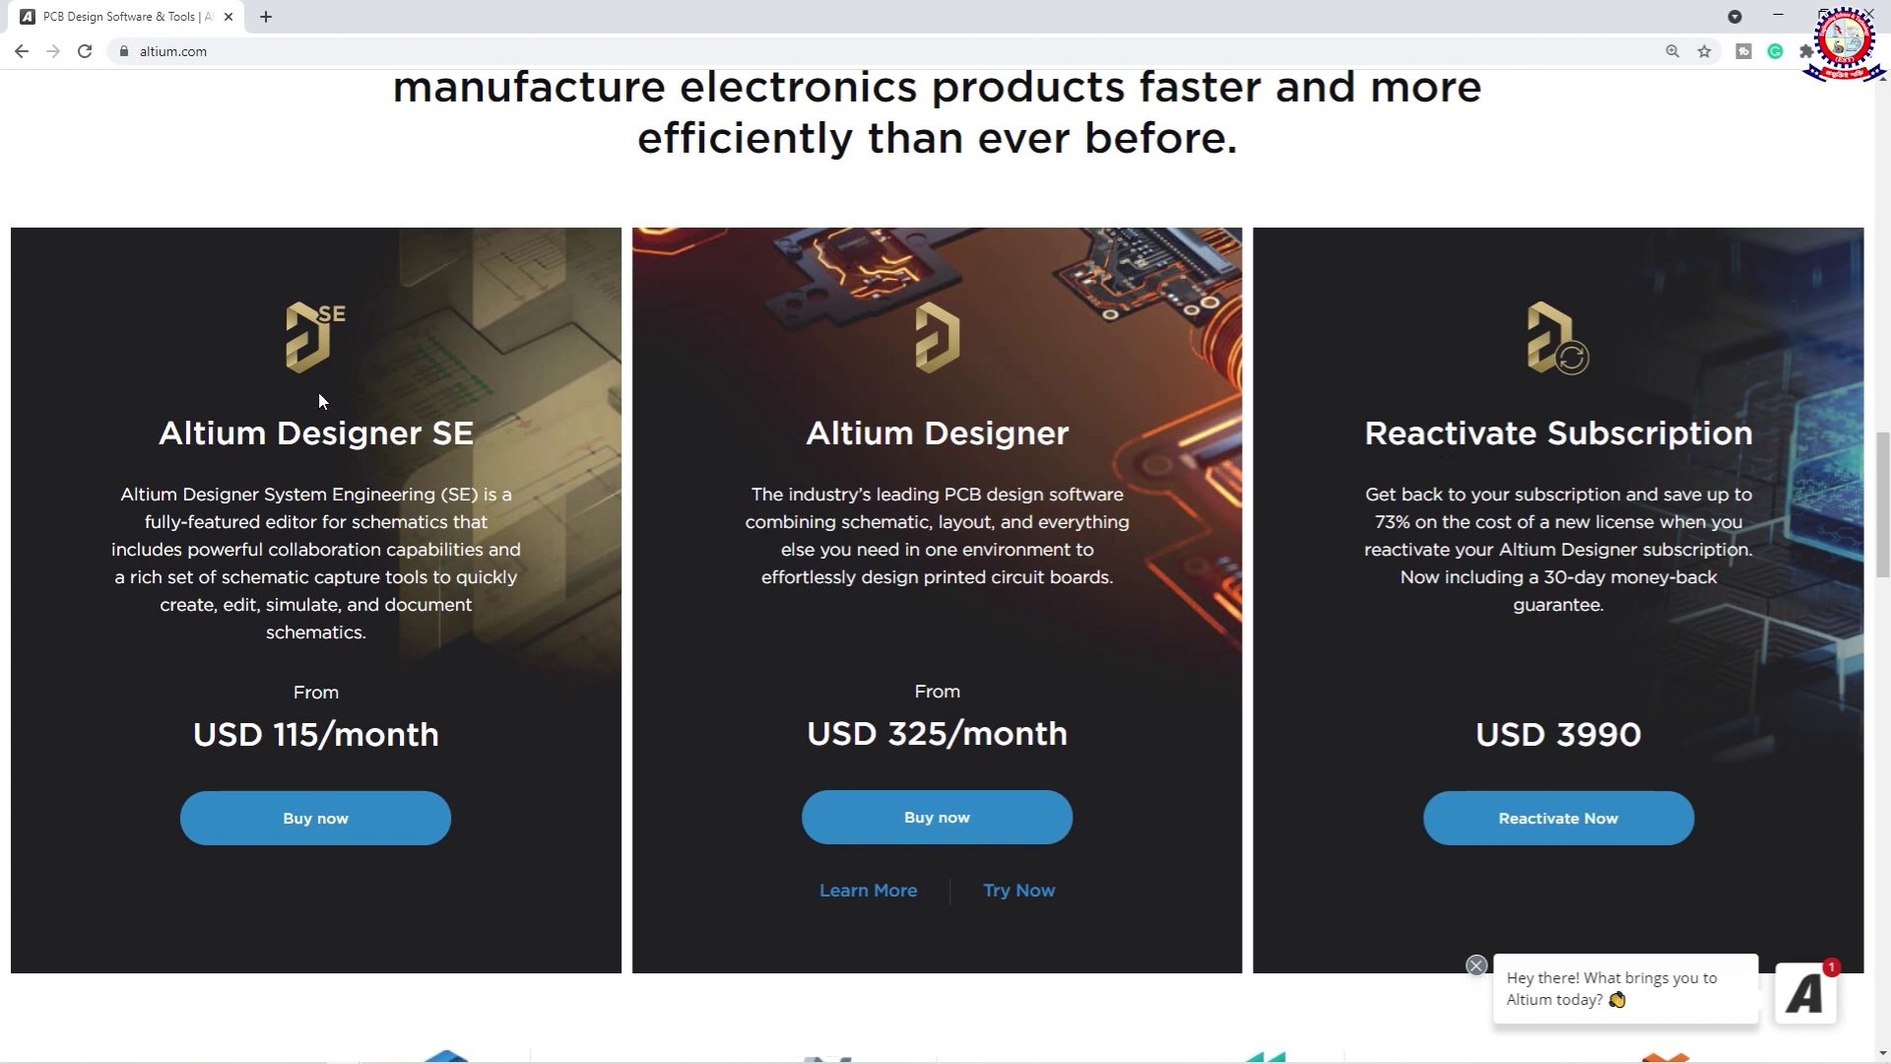
{"action": "scroll", "coordinate": [463, 488], "scroll_direction": "down", "scroll_amount": 1}
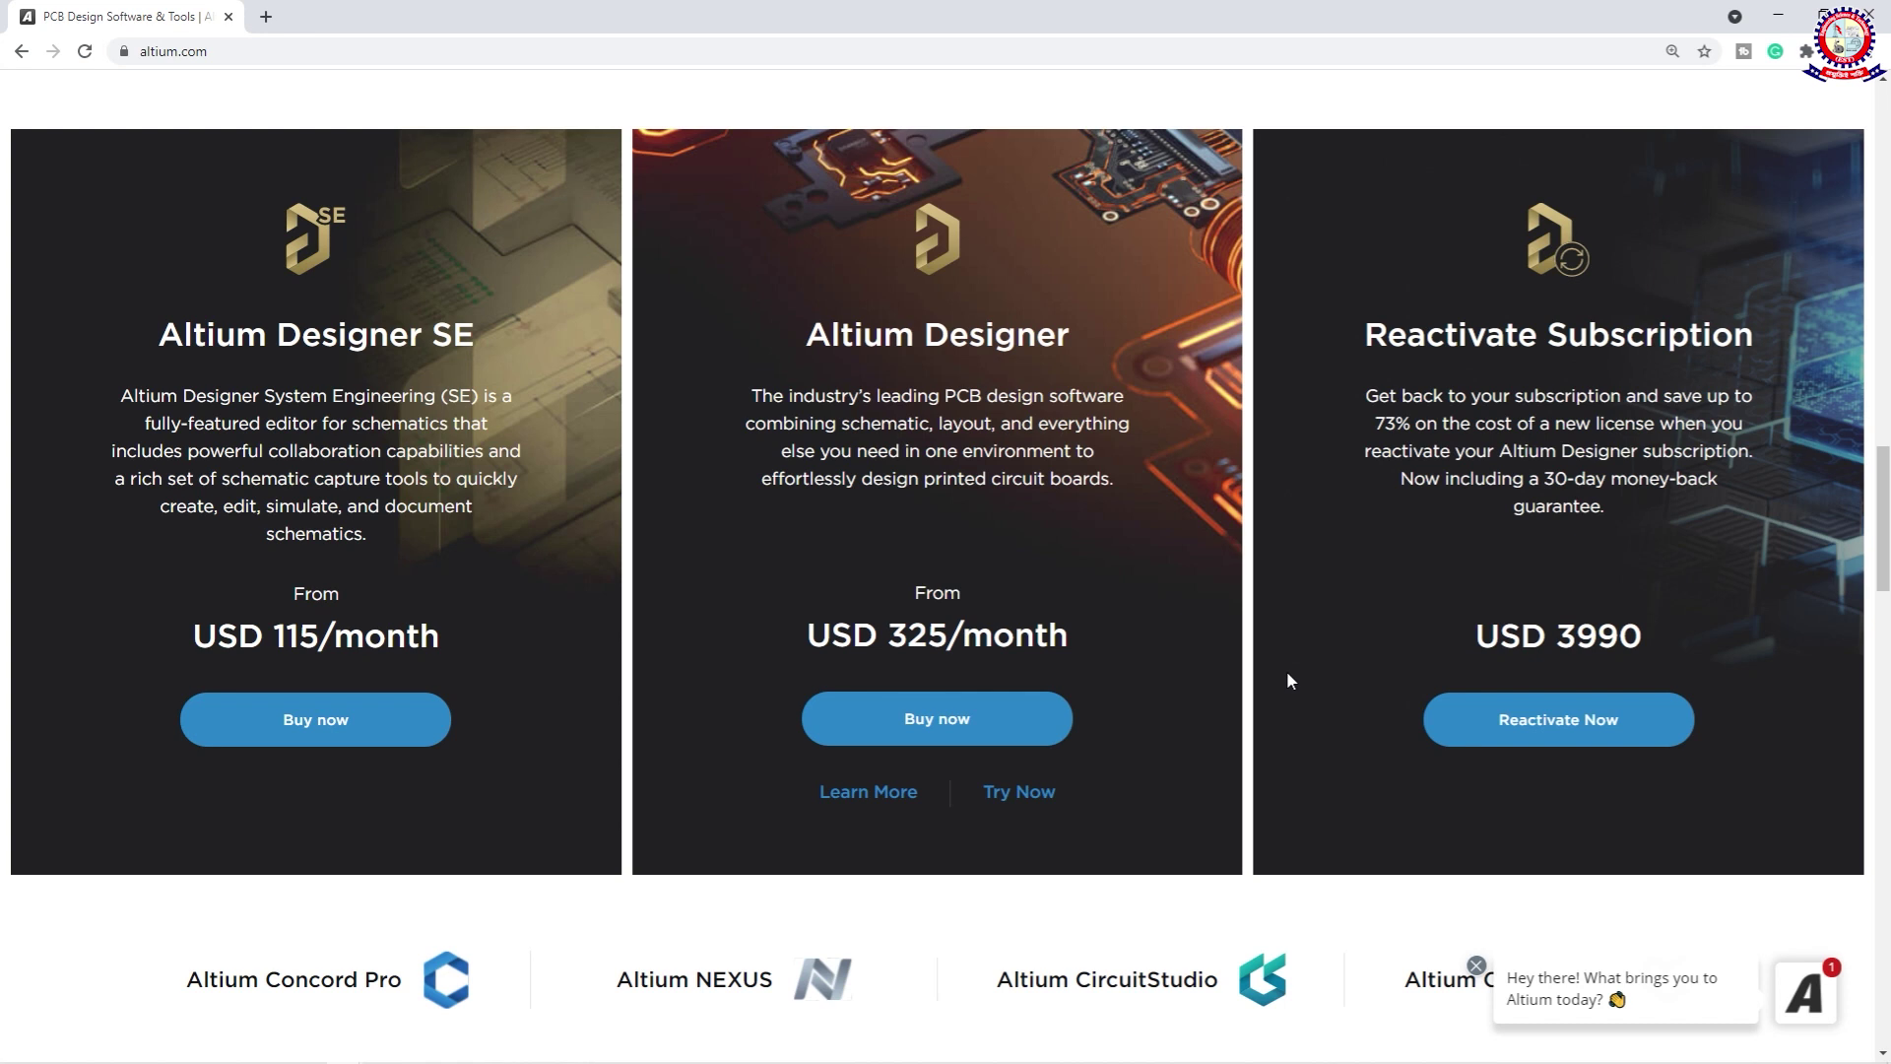
{"action": "scroll", "coordinate": [1287, 671], "scroll_direction": "down", "scroll_amount": 4}
{"action": "scroll", "coordinate": [1284, 673], "scroll_direction": "down", "scroll_amount": 1}
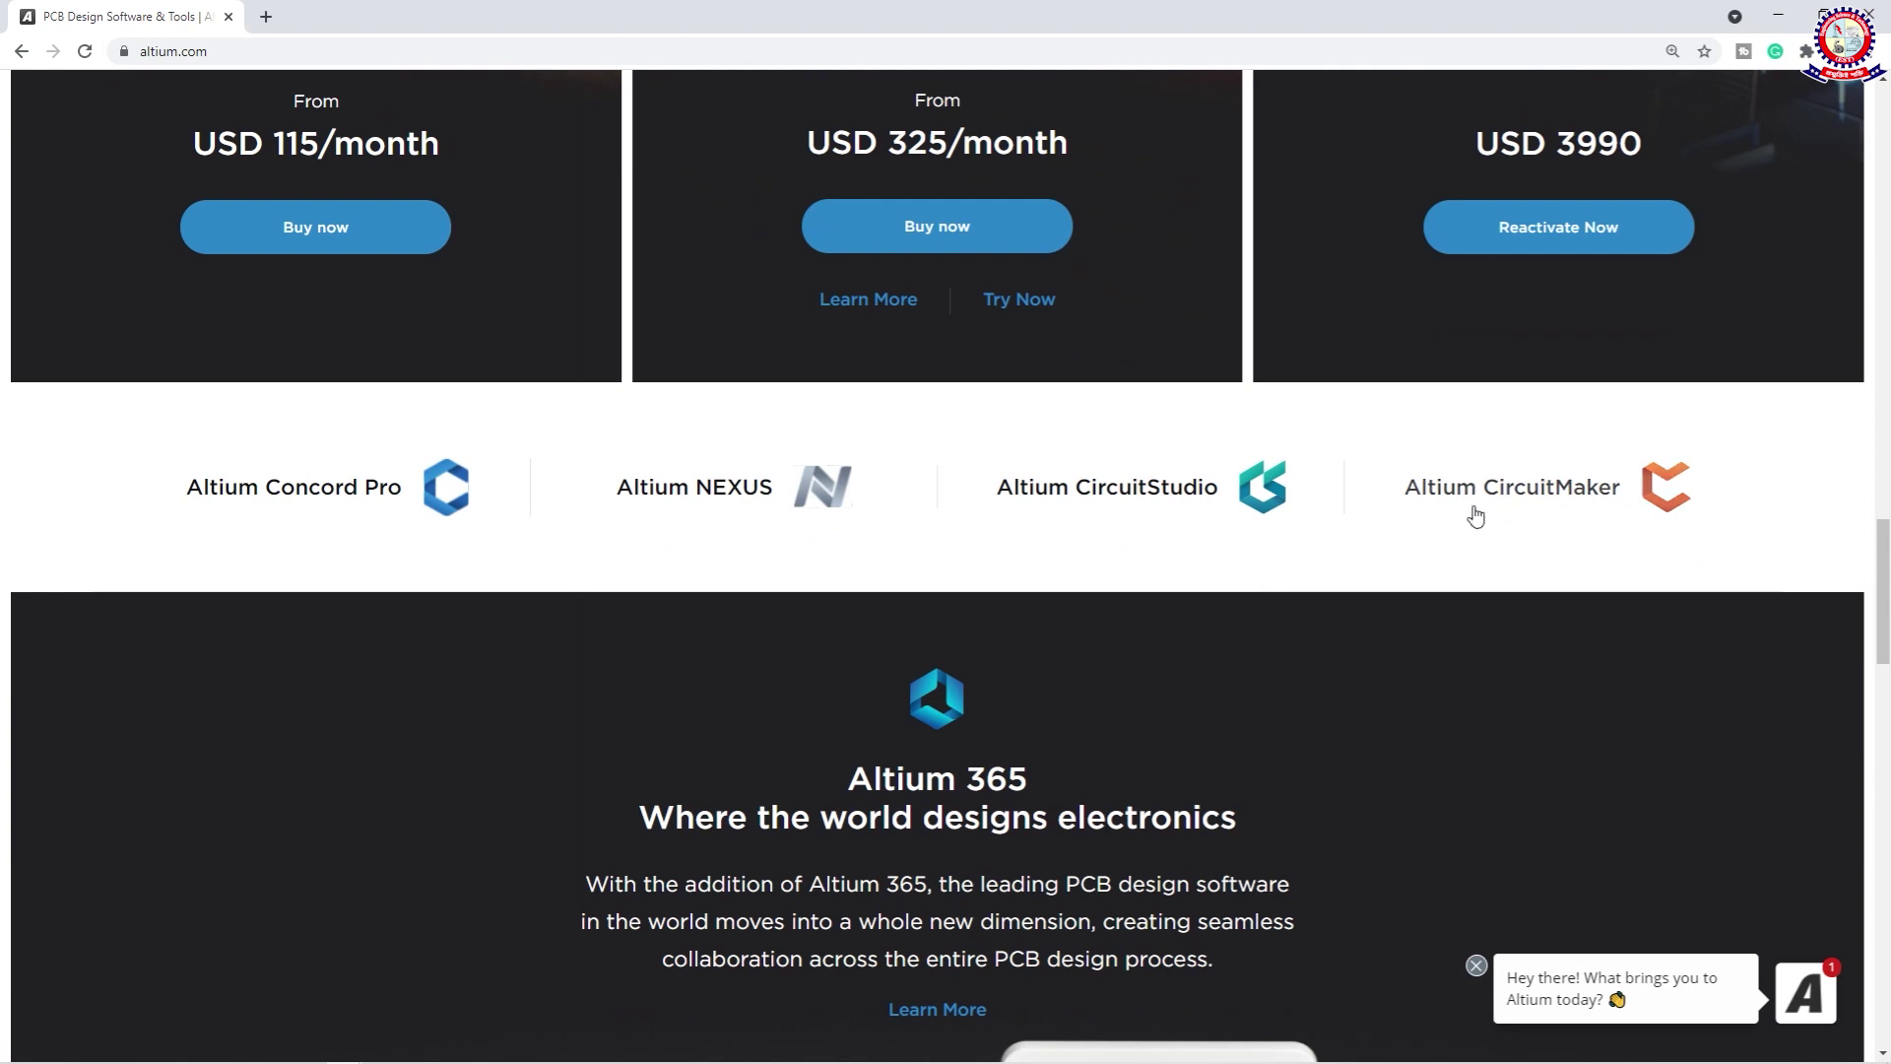
Step: Review the Altium 365 section and the introduction to sharing PCB designs on the Altium home page
{"action": "scroll", "coordinate": [1304, 655], "scroll_direction": "down", "scroll_amount": 6}
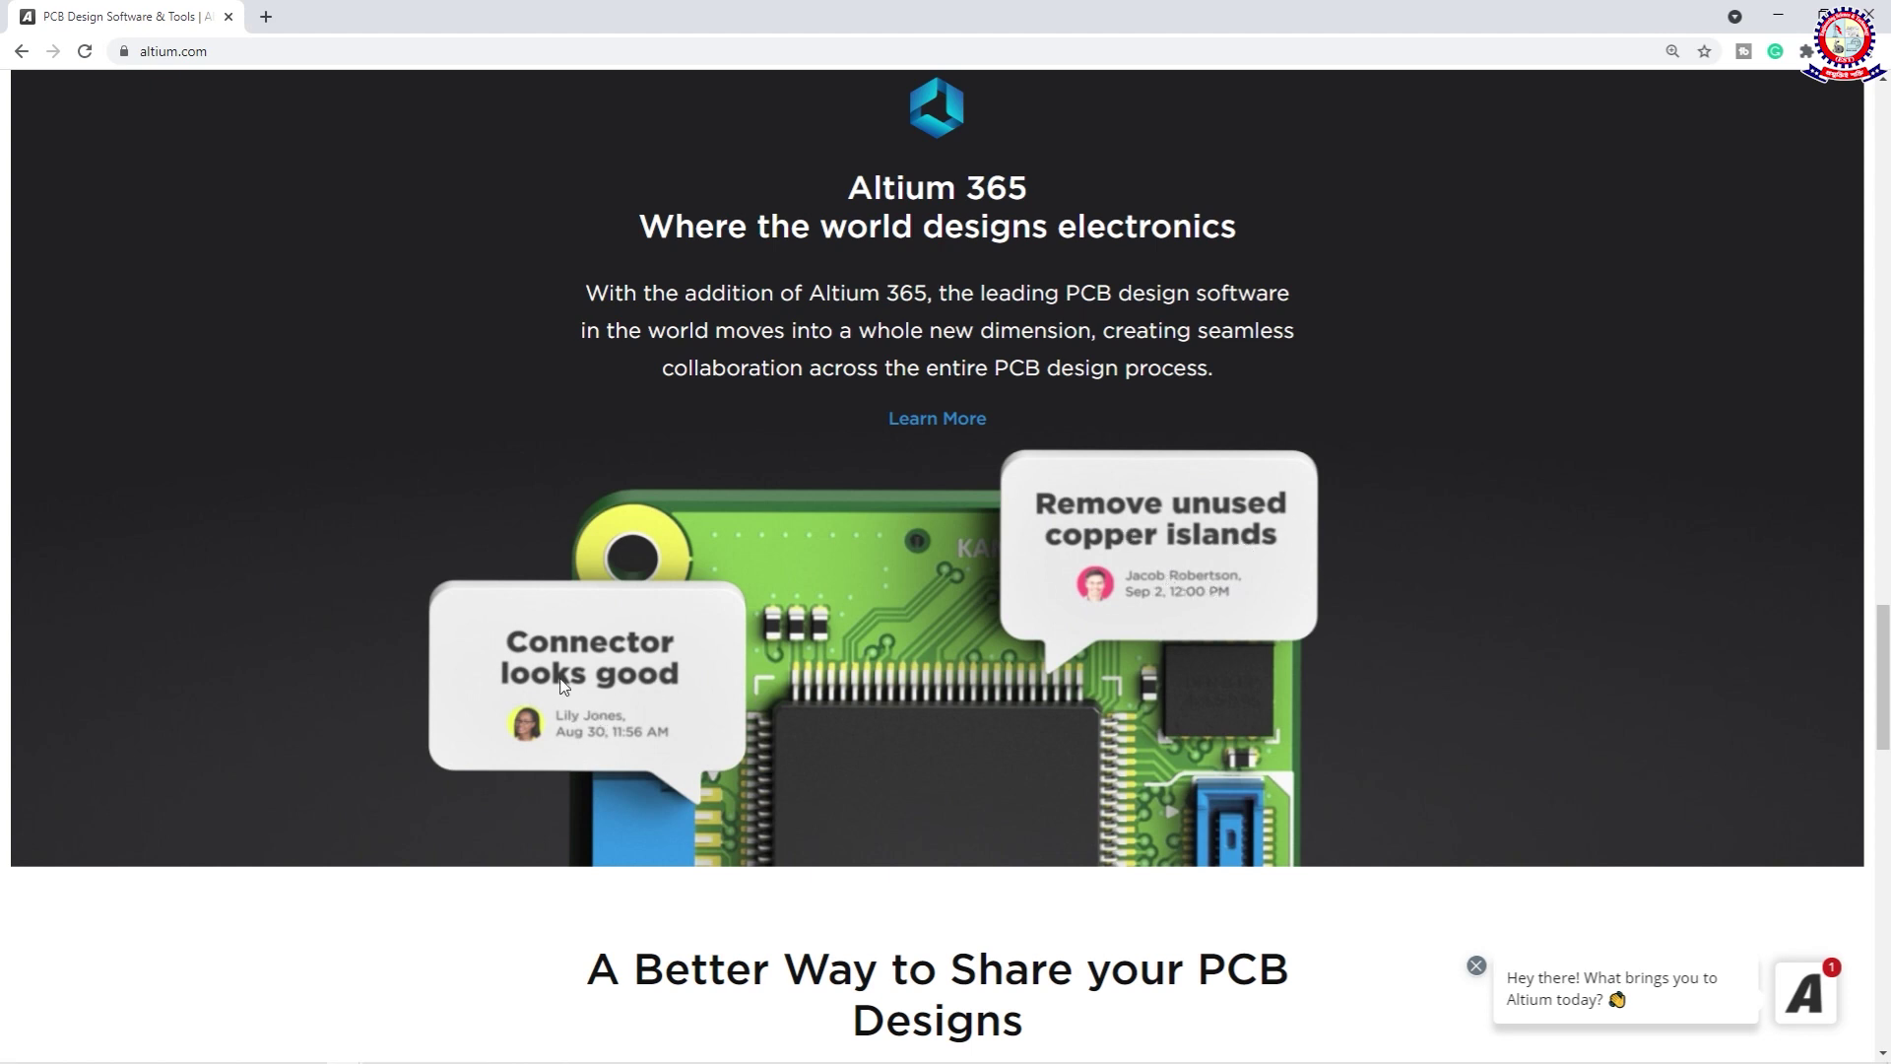
{"action": "scroll", "coordinate": [908, 607], "scroll_direction": "down", "scroll_amount": 1}
{"action": "scroll", "coordinate": [908, 606], "scroll_direction": "up", "scroll_amount": 1}
{"action": "scroll", "coordinate": [908, 617], "scroll_direction": "up", "scroll_amount": 1}
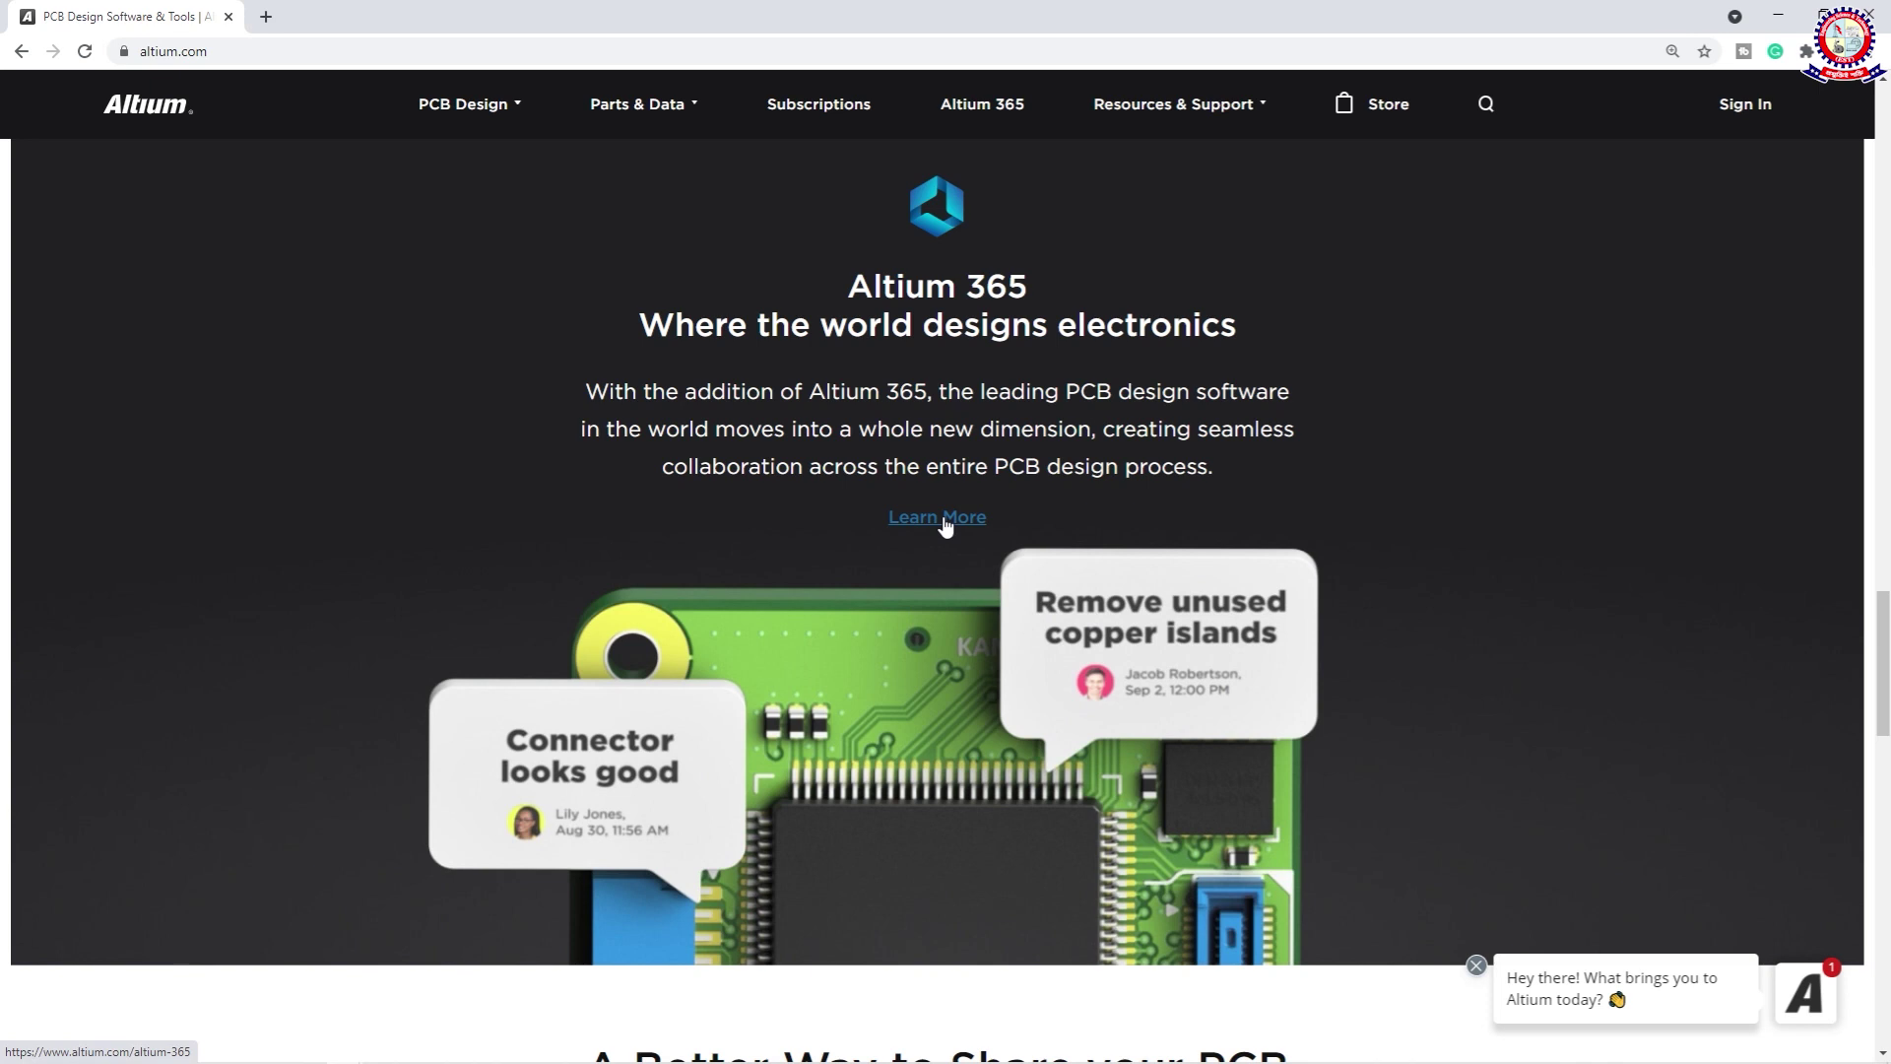
{"action": "scroll", "coordinate": [943, 525], "scroll_direction": "down", "scroll_amount": 9}
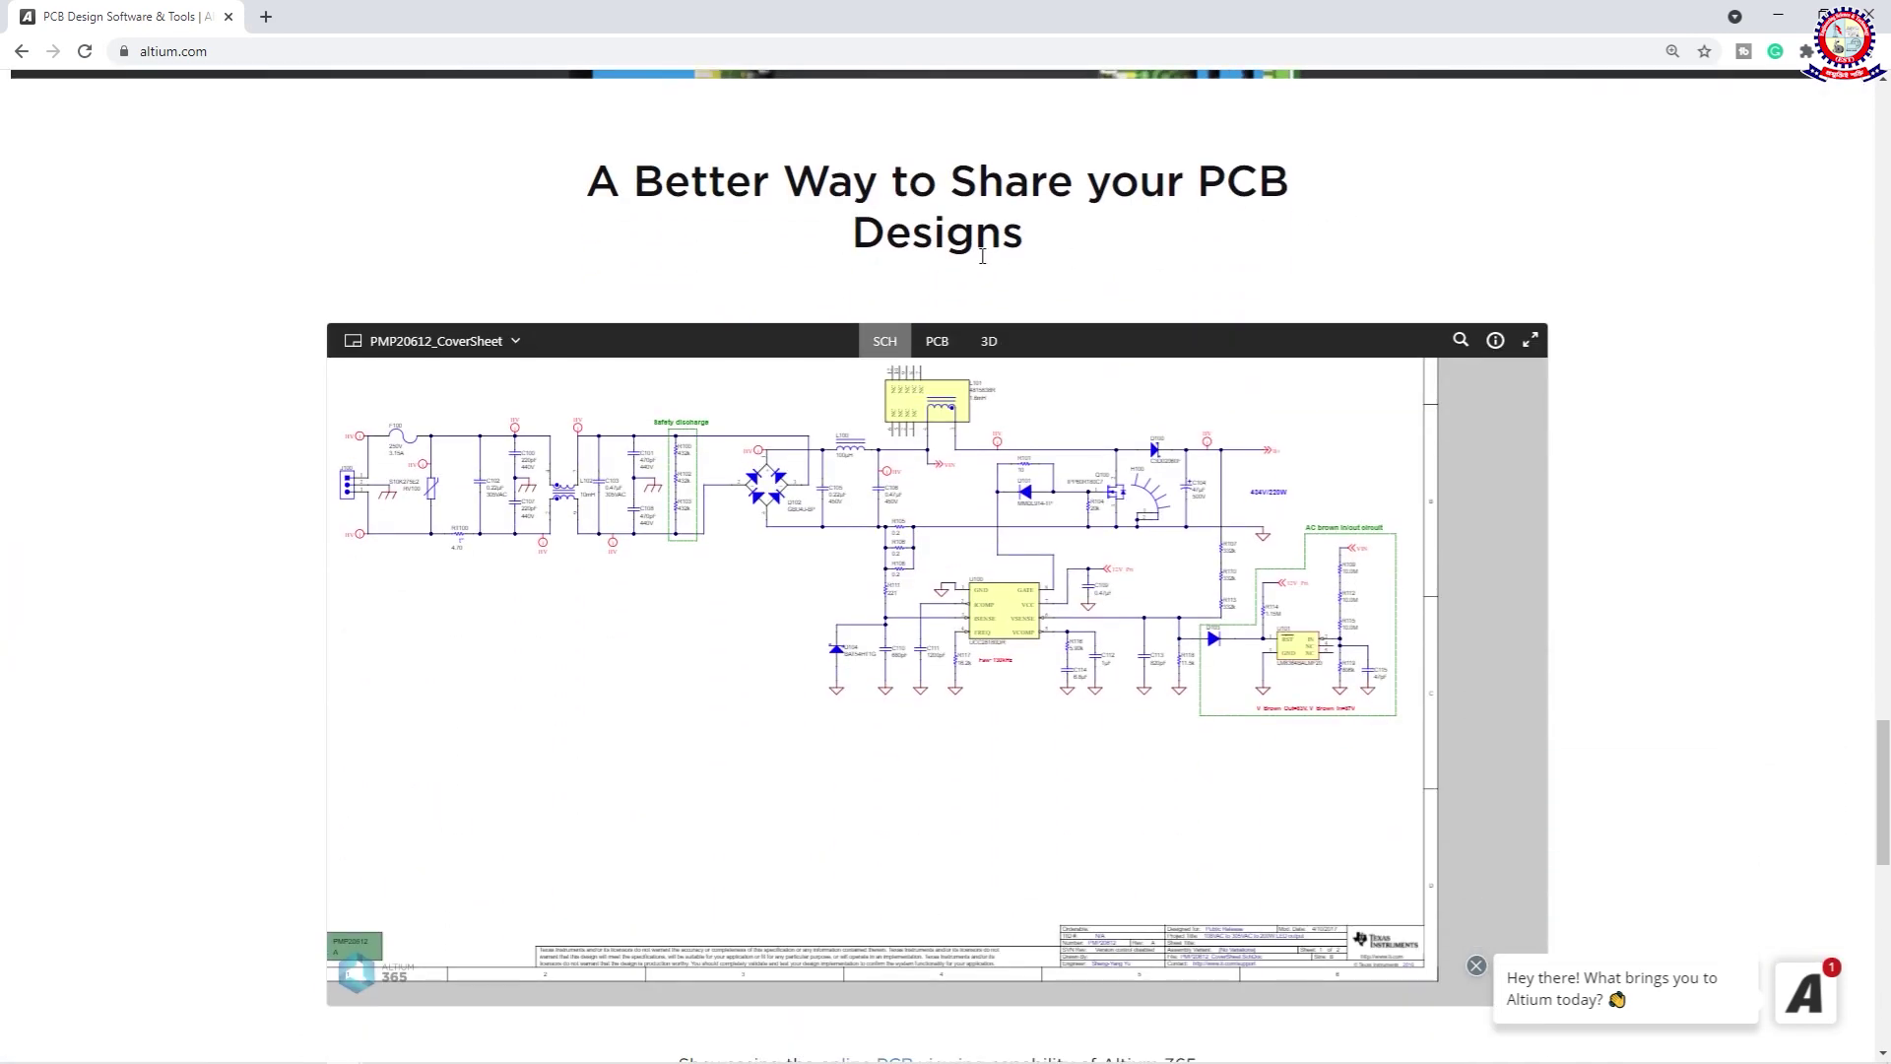
{"action": "scroll", "coordinate": [1002, 258], "scroll_direction": "down", "scroll_amount": 1}
{"action": "scroll", "coordinate": [1009, 274], "scroll_direction": "up", "scroll_amount": 10}
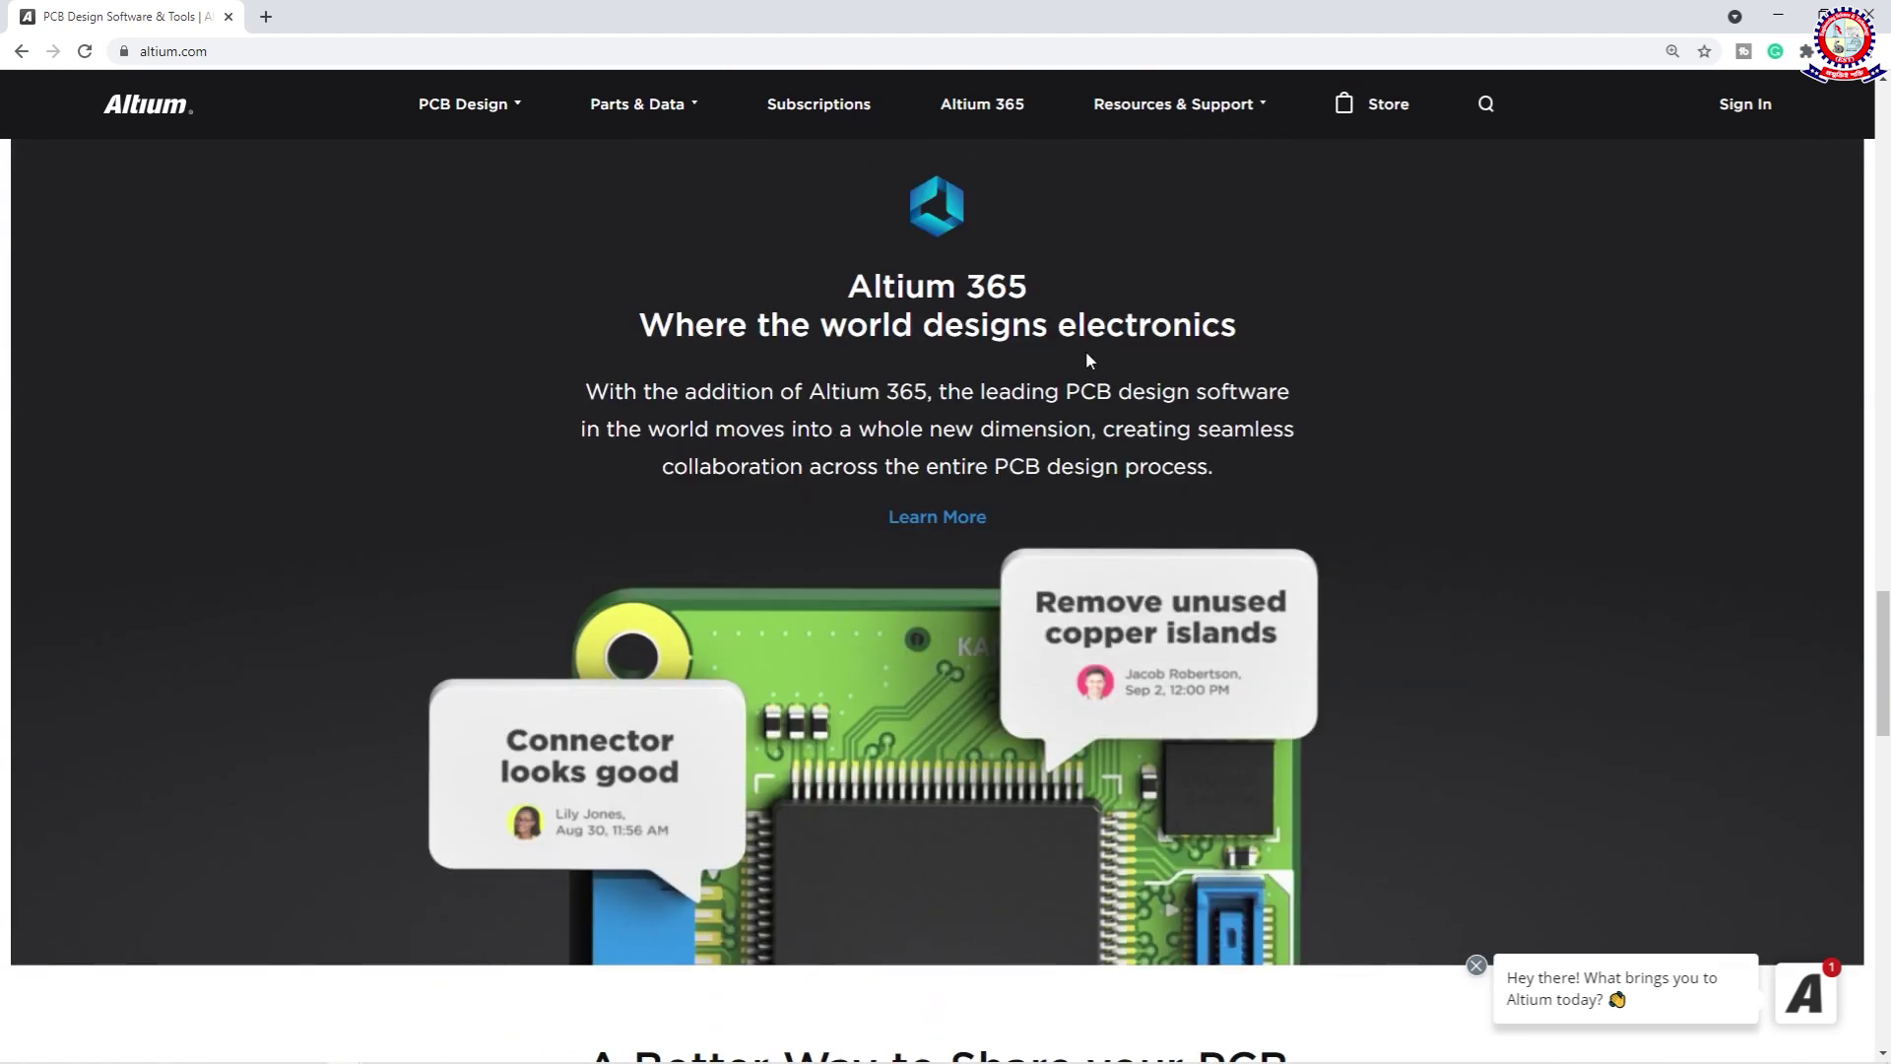
Step: View the embedded sample design as a PCB layout and in 3D, and rotate the 3D board to a side perspective
{"action": "scroll", "coordinate": [1099, 367], "scroll_direction": "down", "scroll_amount": 10}
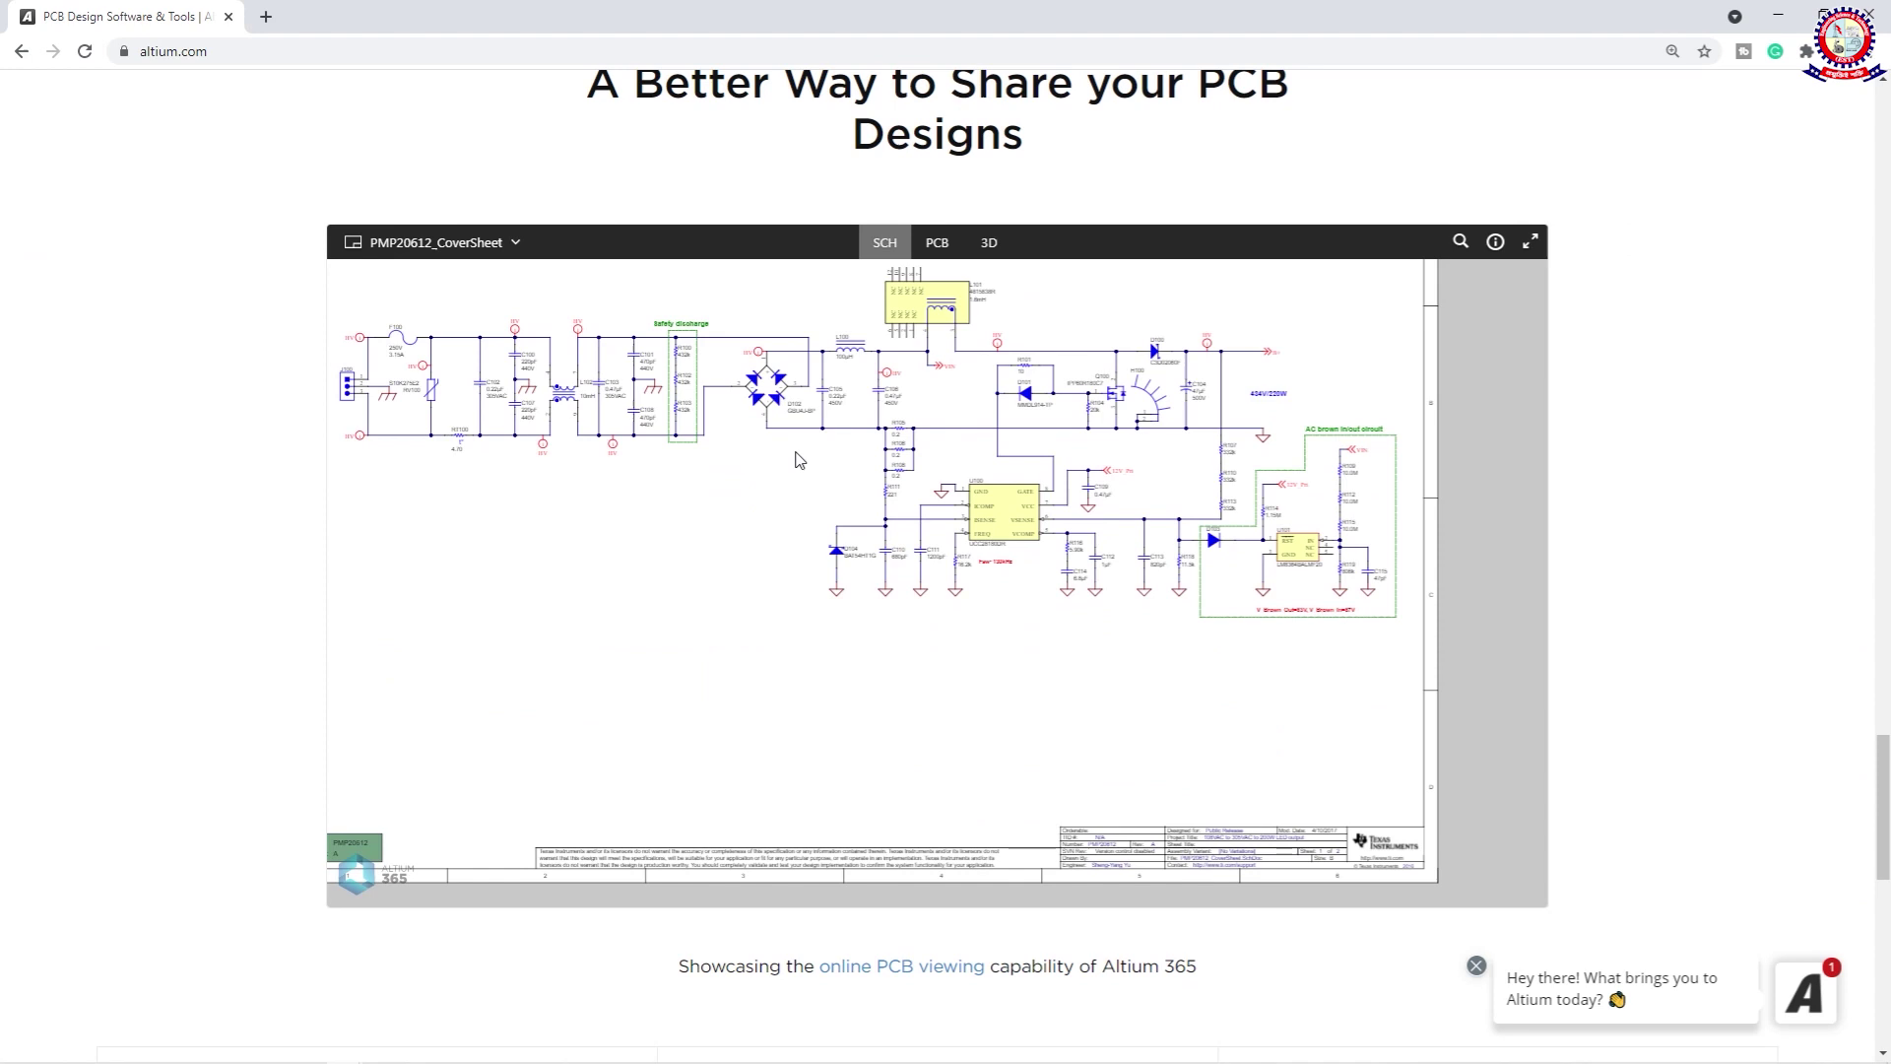
{"action": "left_click", "coordinate": [941, 251]}
{"action": "scroll", "coordinate": [788, 507], "scroll_direction": "up", "scroll_amount": 1}
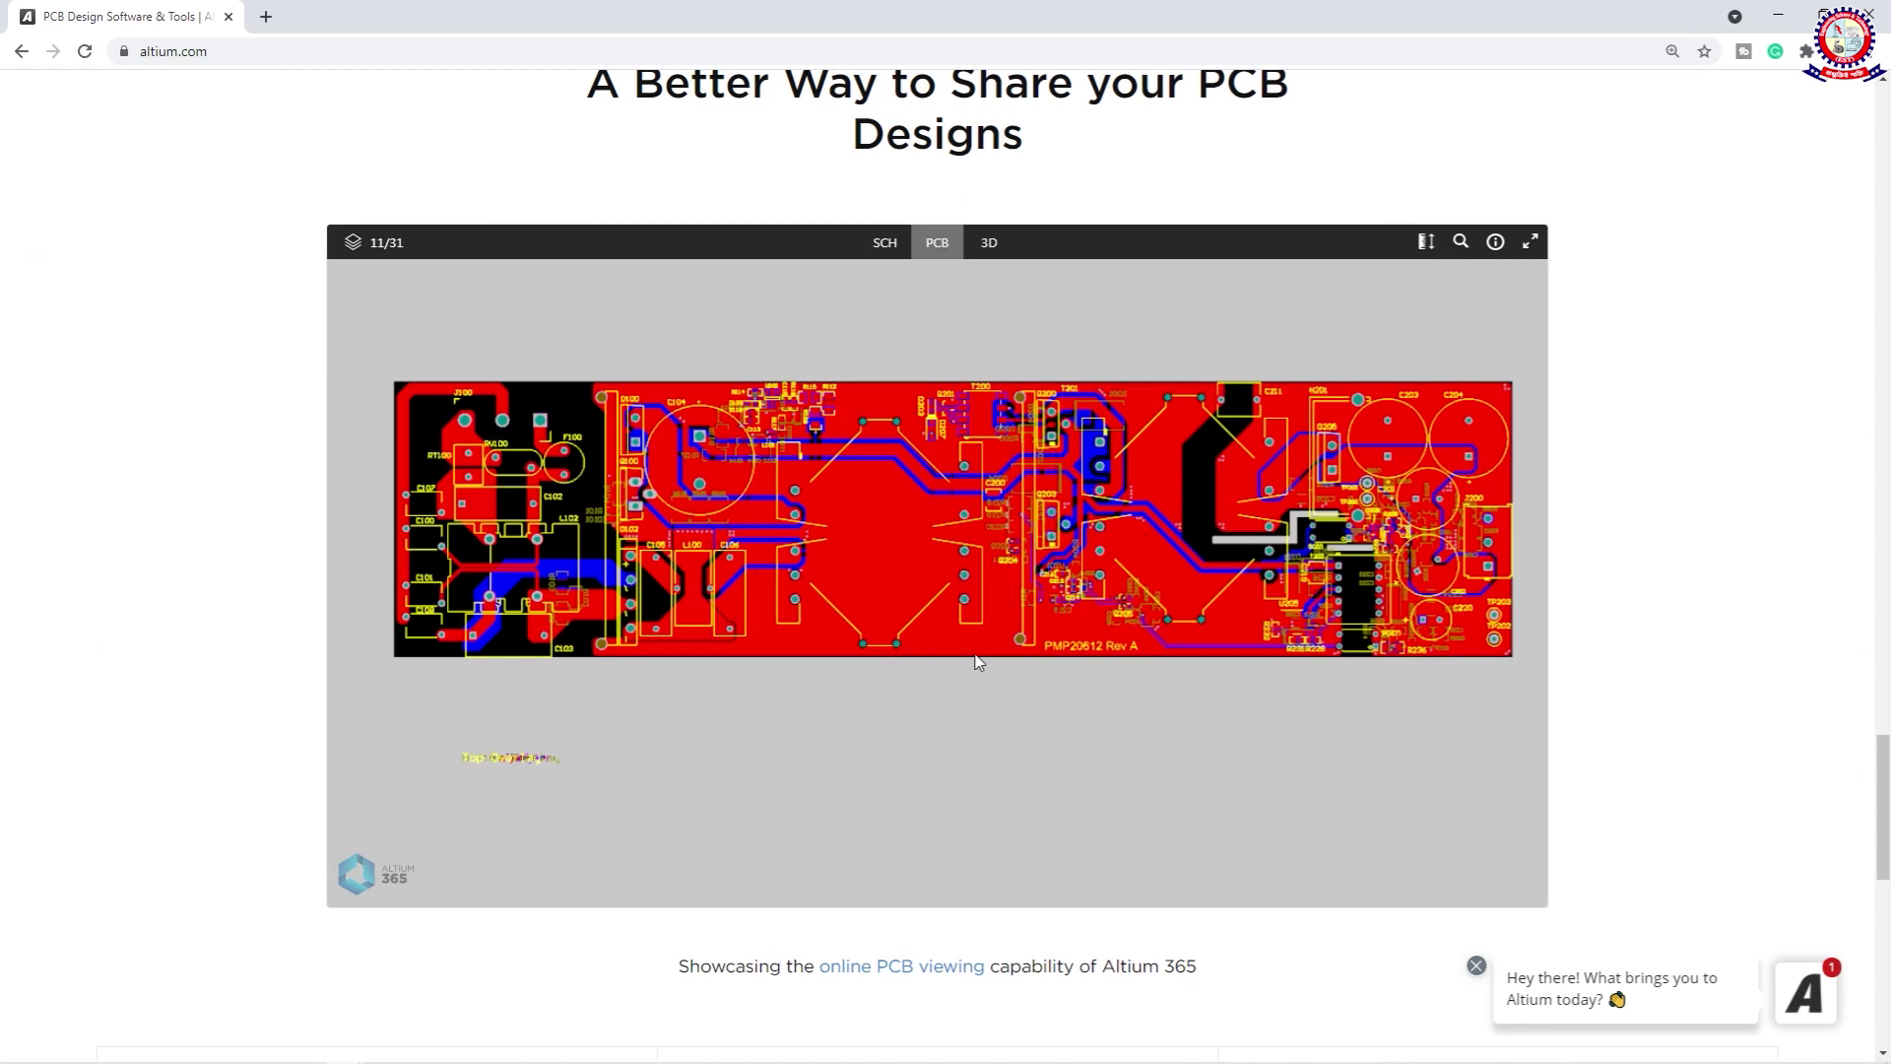
{"action": "left_click", "coordinate": [988, 242]}
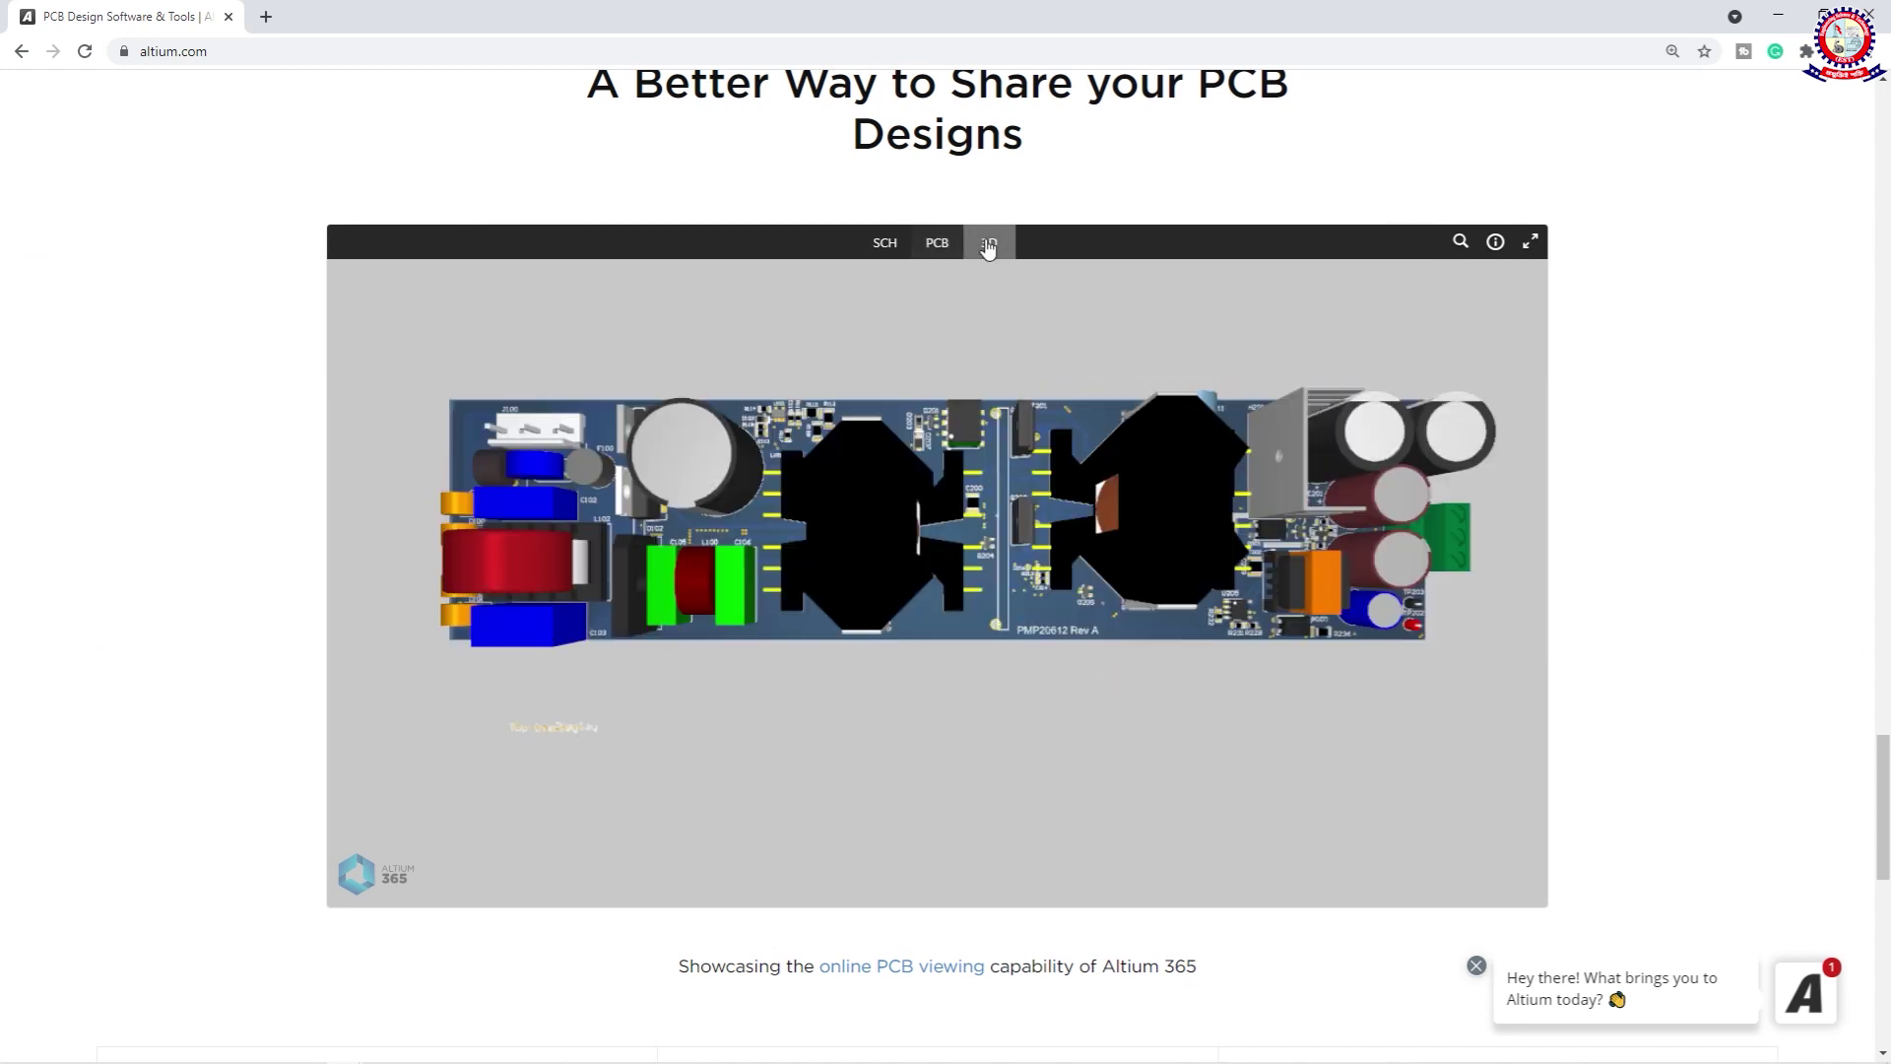
{"action": "left_click_drag", "start_coordinate": [1109, 598], "coordinate": [1224, 540]}
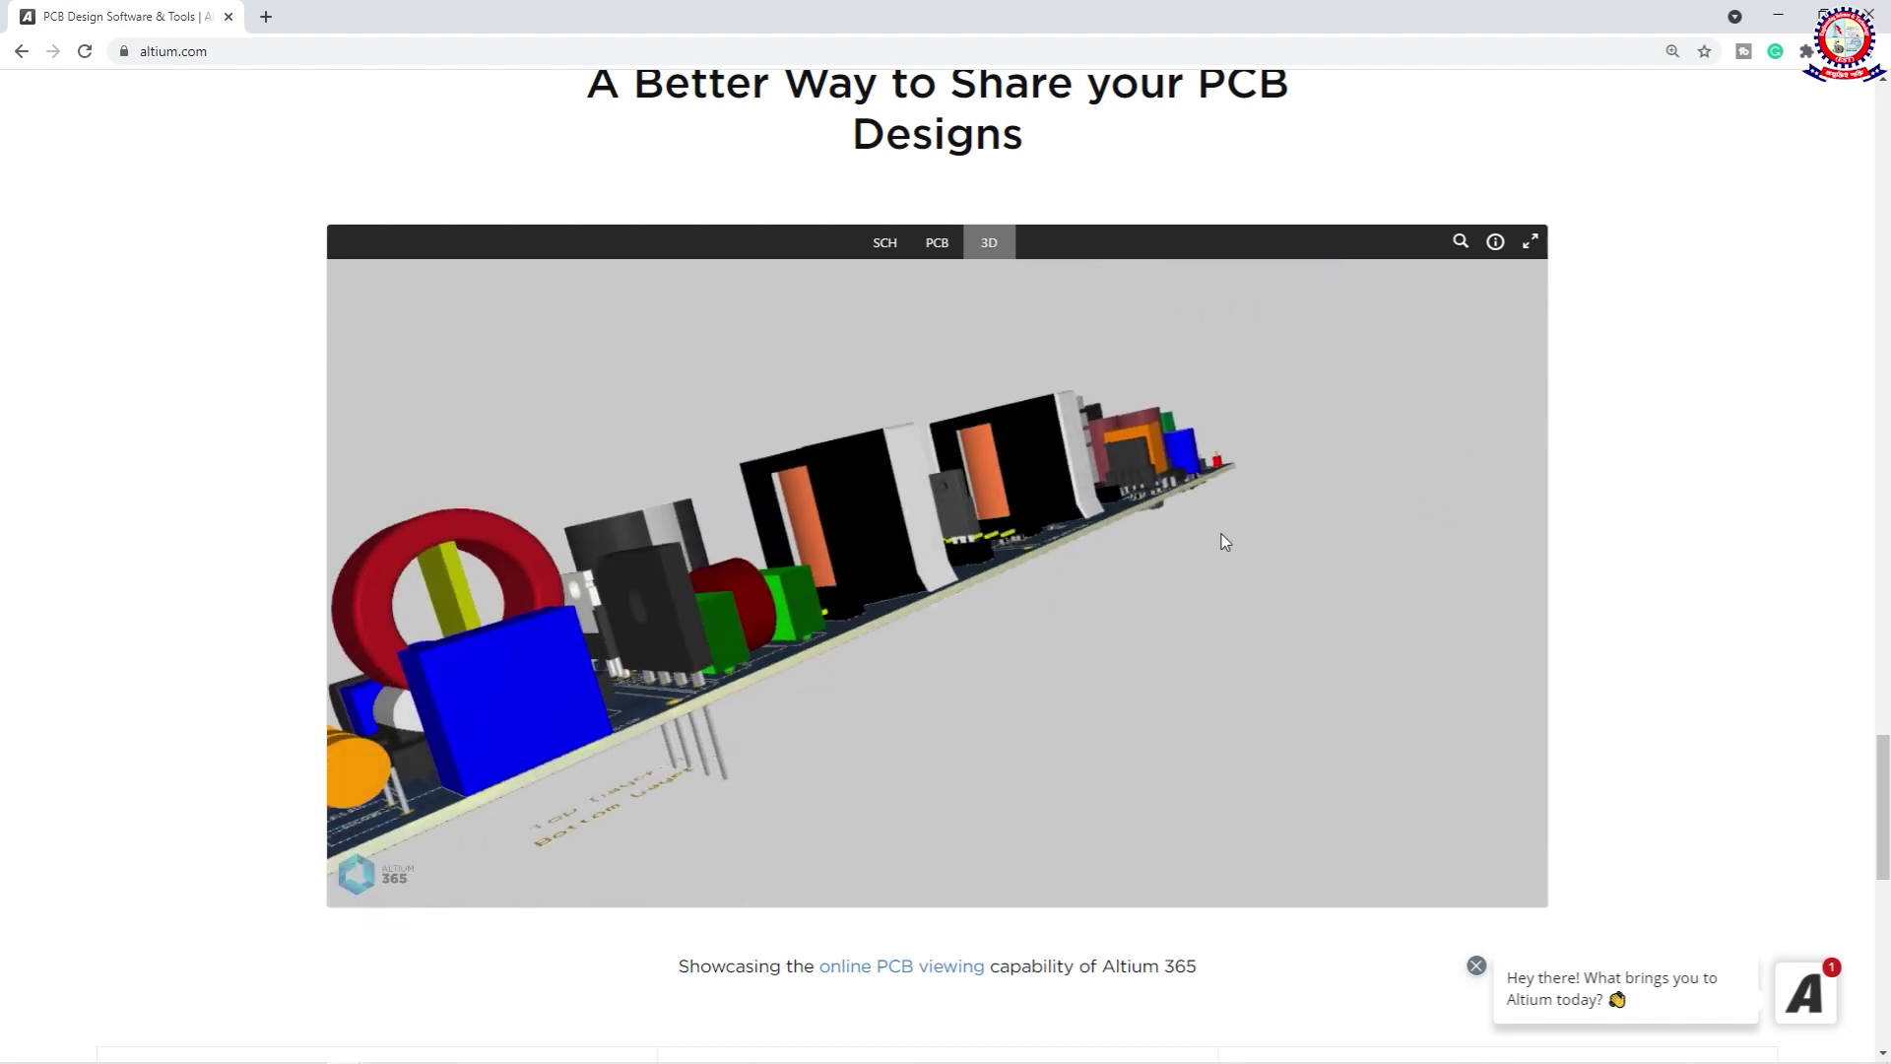
Step: Look over the Altium 365 Viewer feature descriptions and the site links in the page footer
{"action": "scroll", "coordinate": [1224, 541], "scroll_direction": "down", "scroll_amount": 2}
{"action": "scroll", "coordinate": [1694, 541], "scroll_direction": "down", "scroll_amount": 10}
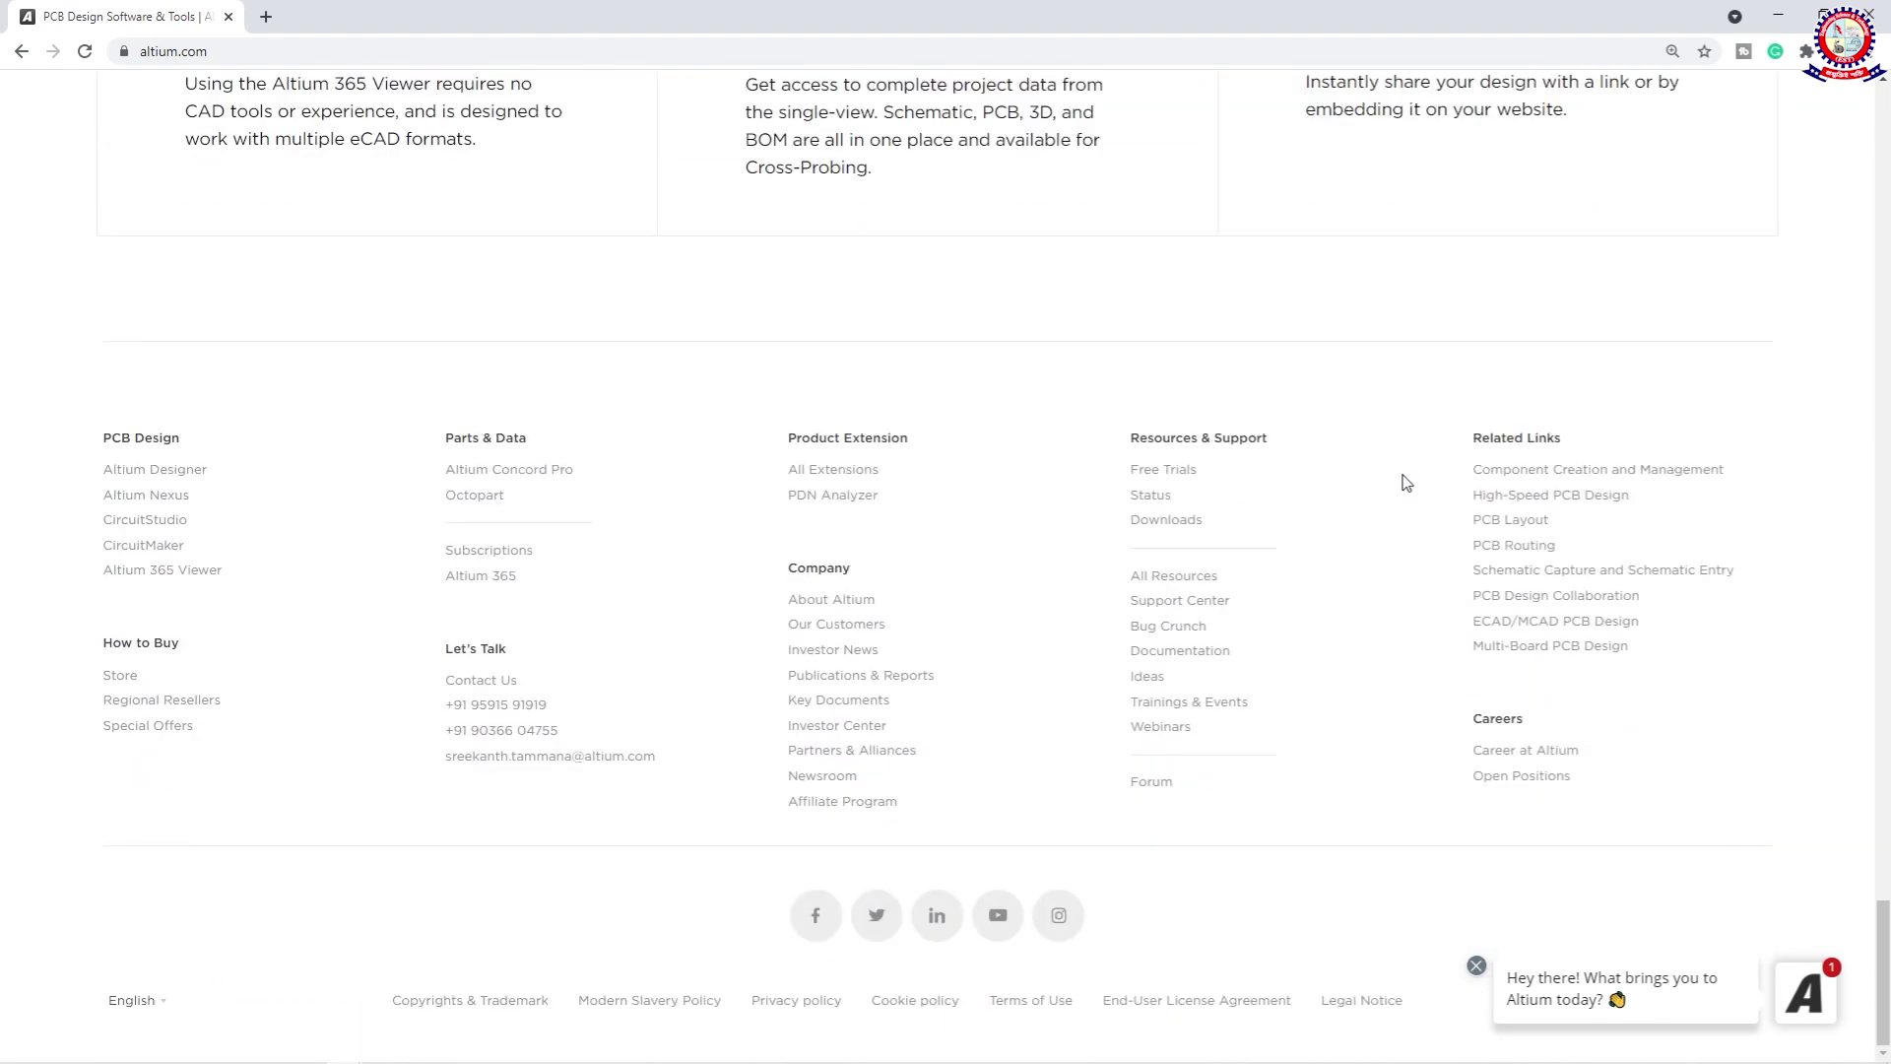
{"action": "scroll", "coordinate": [1405, 482], "scroll_direction": "up", "scroll_amount": 3}
{"action": "scroll", "coordinate": [836, 548], "scroll_direction": "down", "scroll_amount": 3}
{"action": "scroll", "coordinate": [941, 615], "scroll_direction": "up", "scroll_amount": 6}
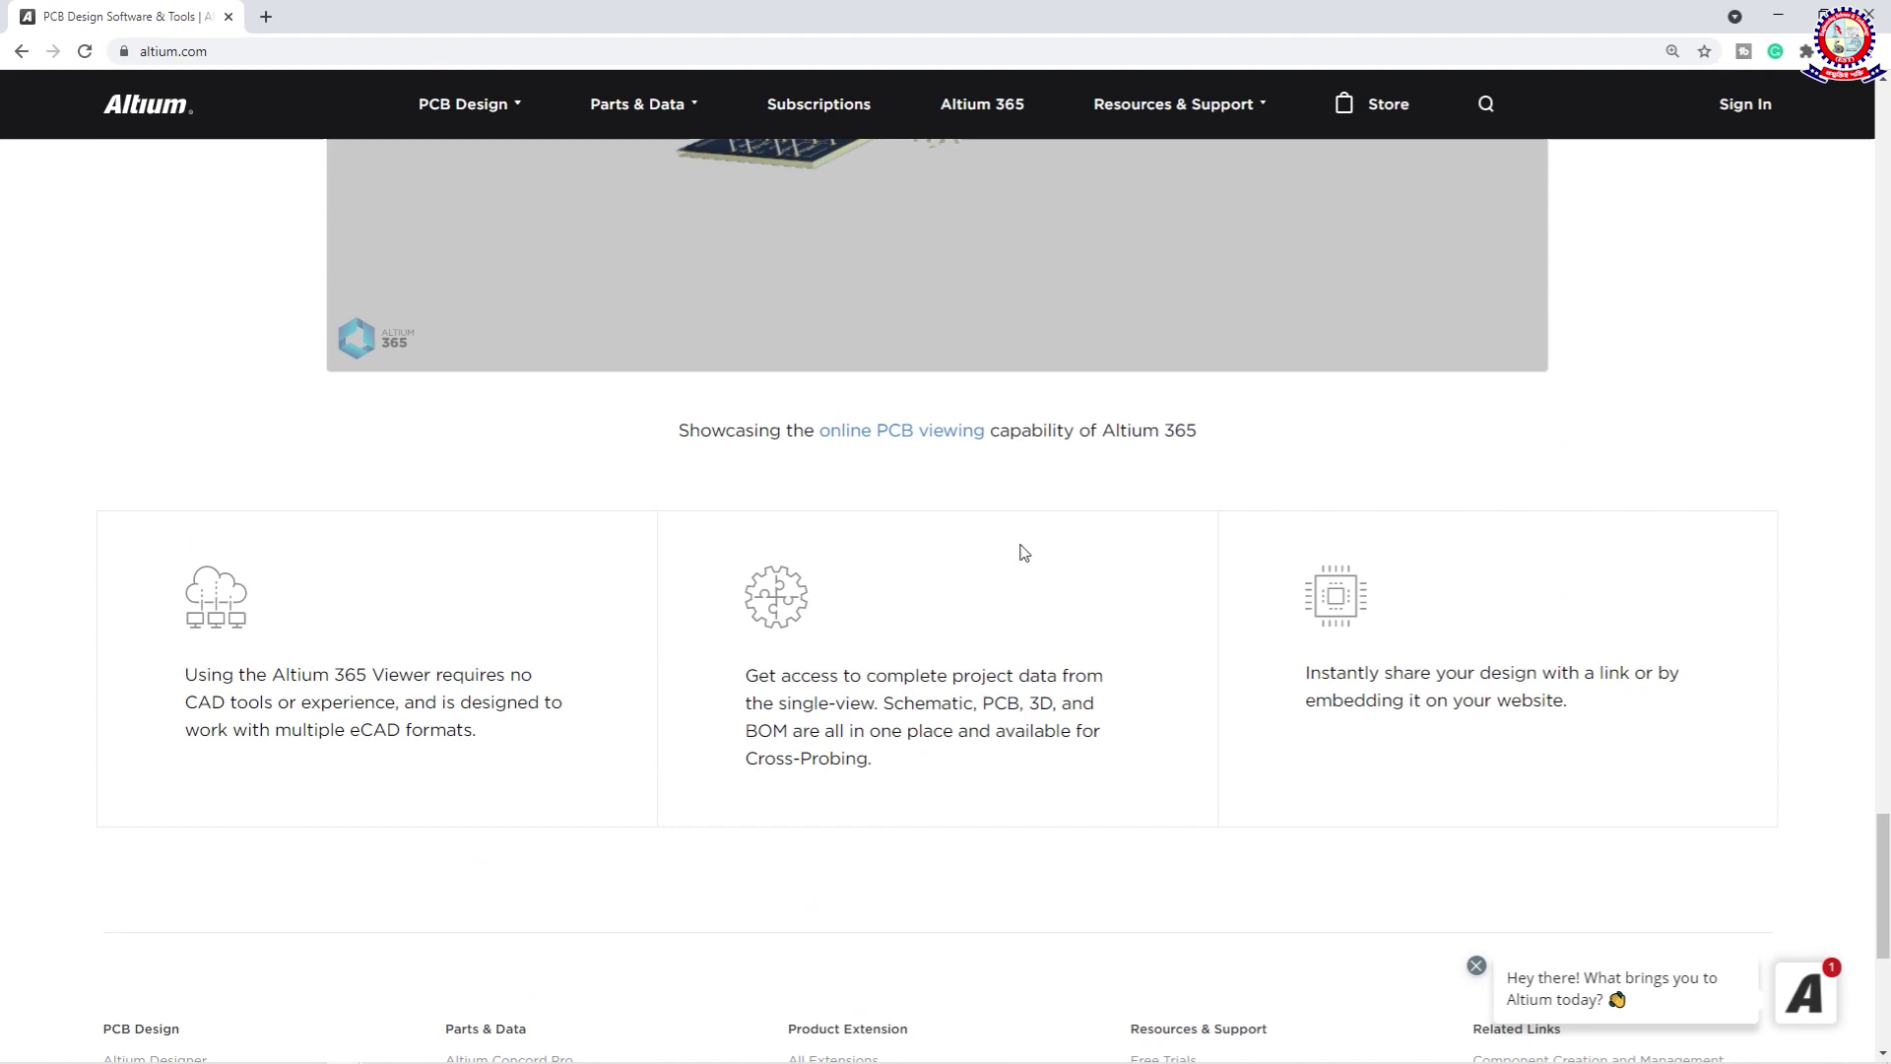
{"action": "left_click", "coordinate": [724, 563]}
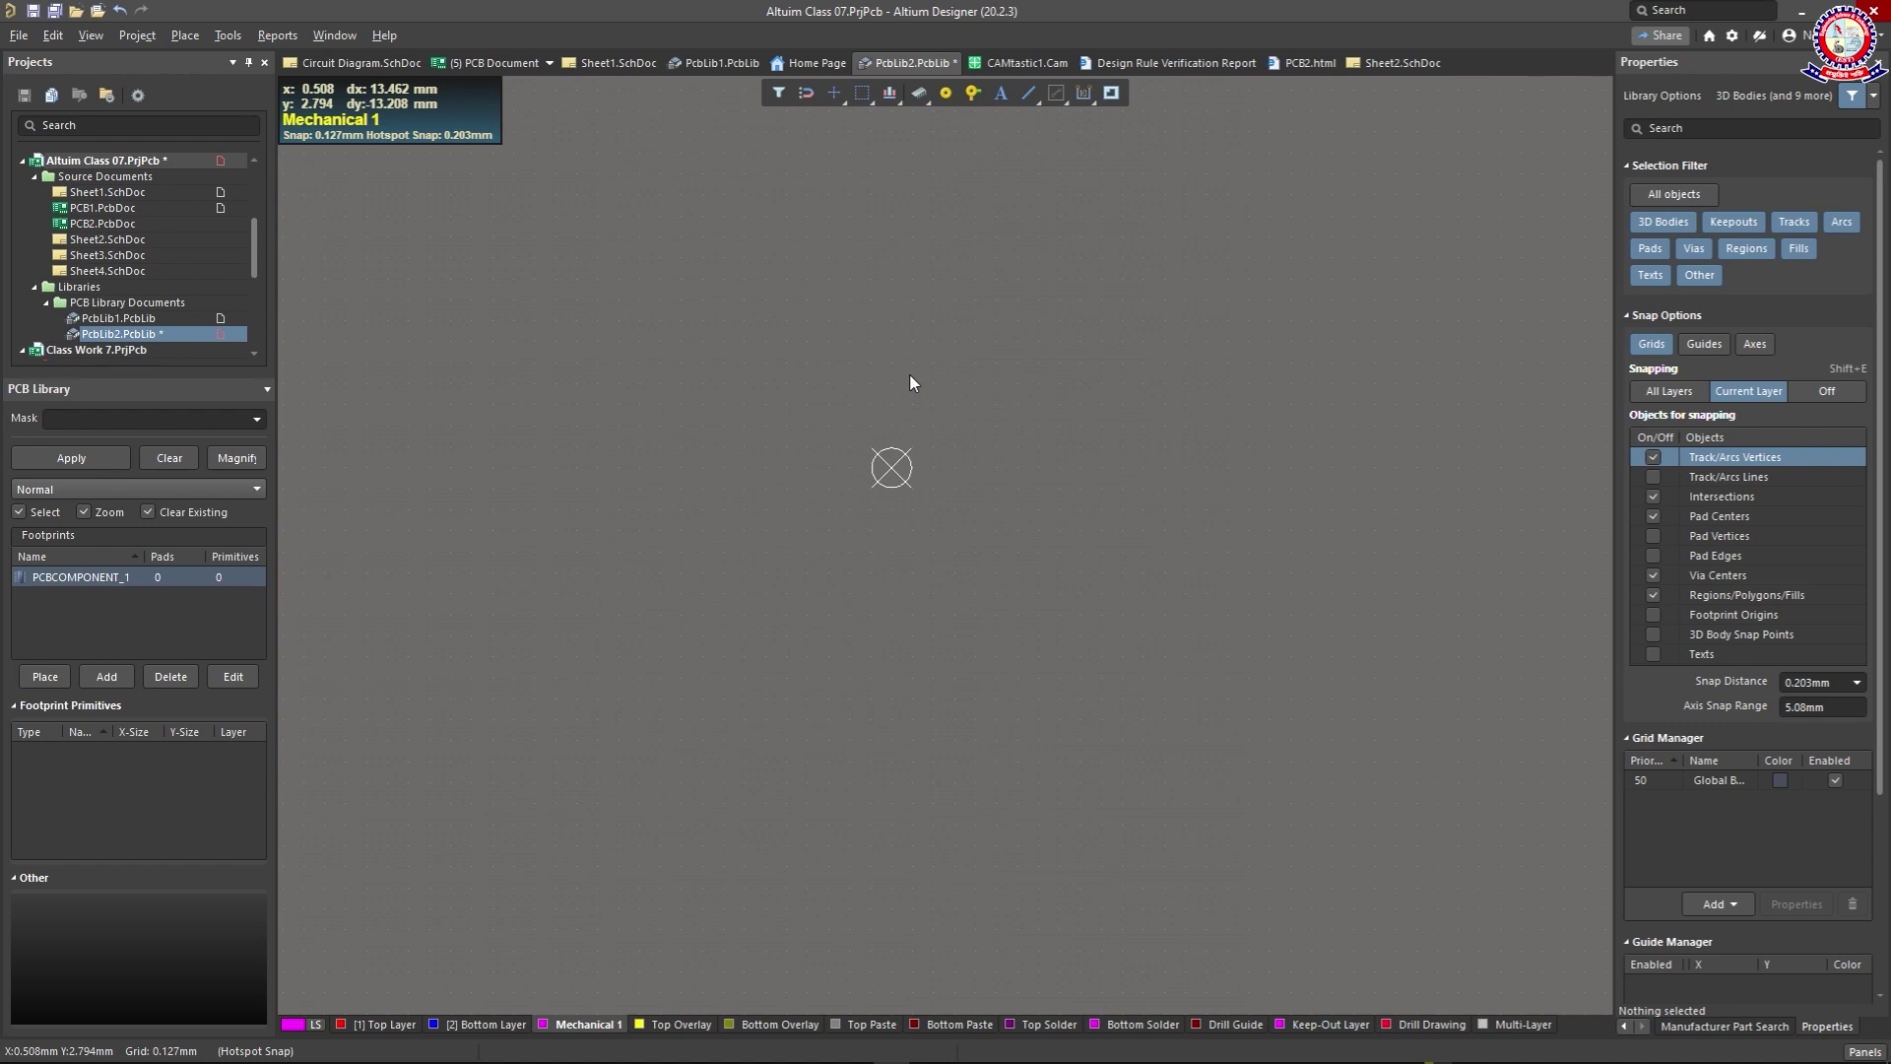
{"action": "left_click", "coordinate": [854, 429]}
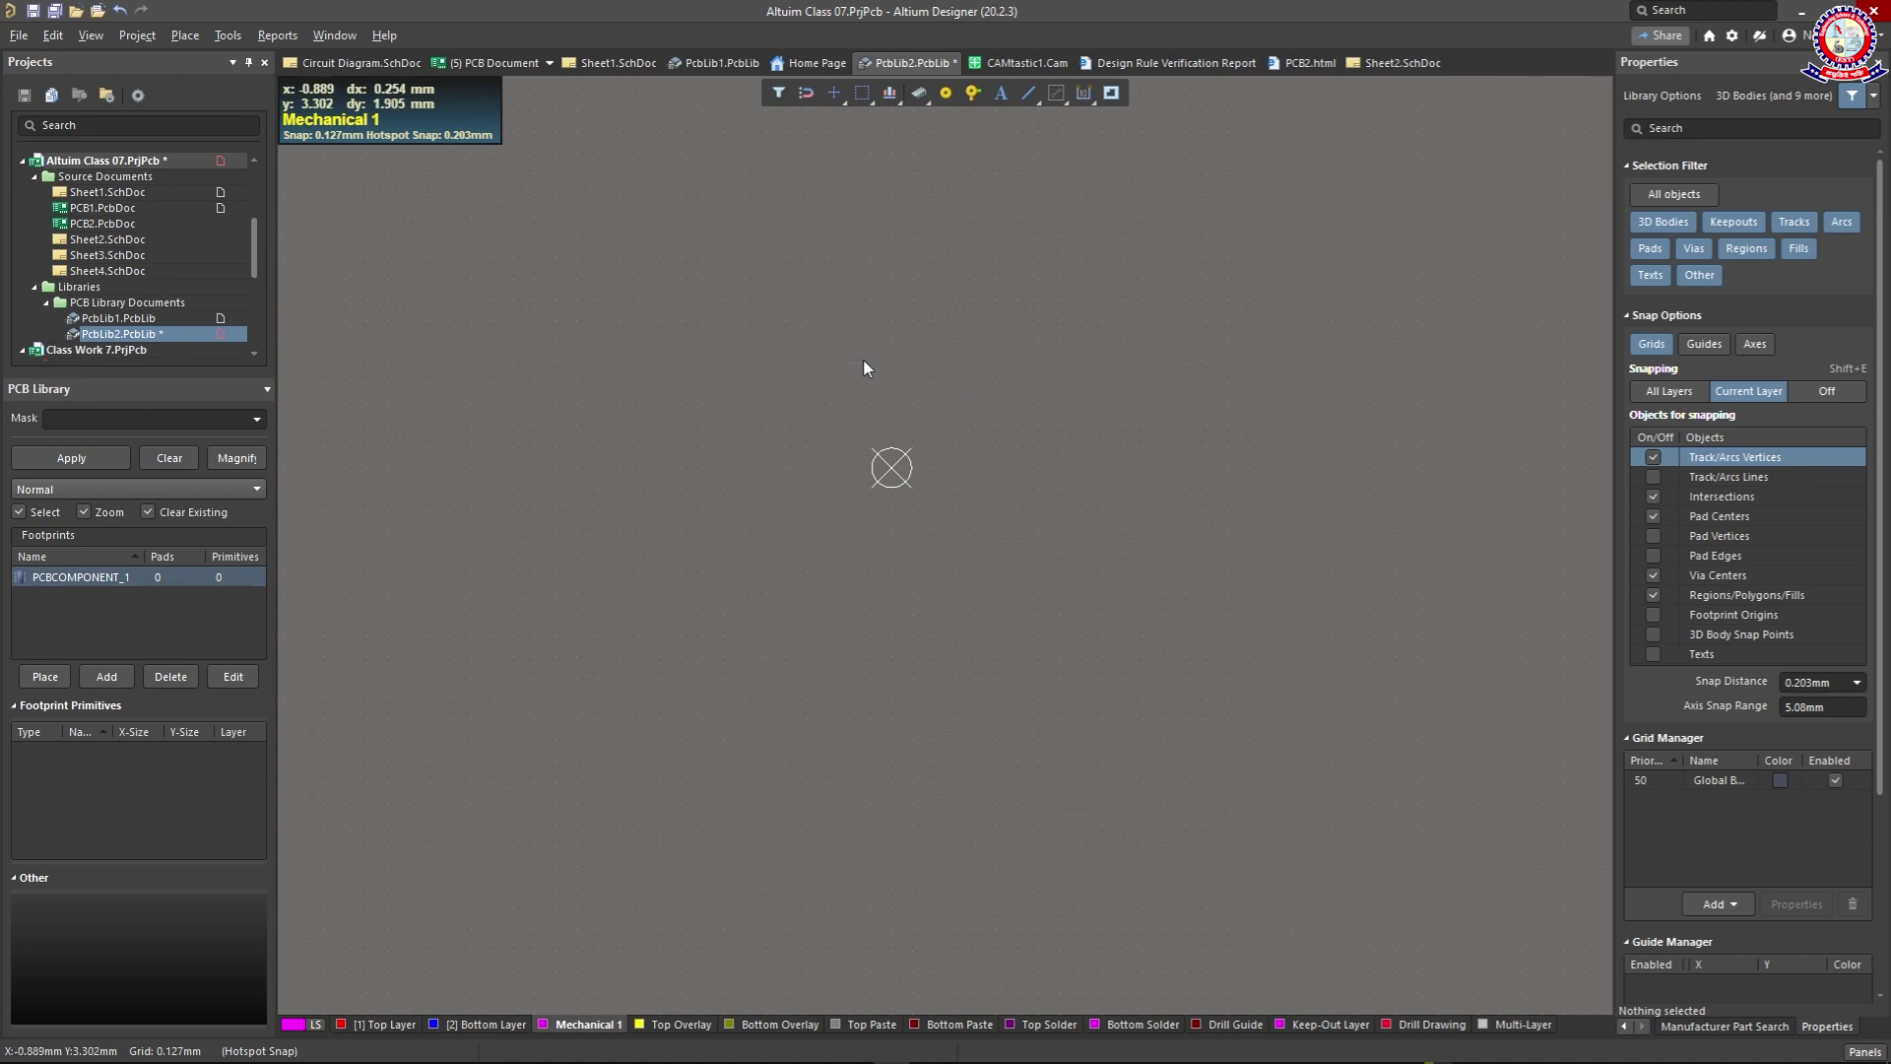
Step: Try to set the reference point of footprint PCBCOMPONENT_1 to Pin 1
{"action": "left_click", "coordinate": [45, 37]}
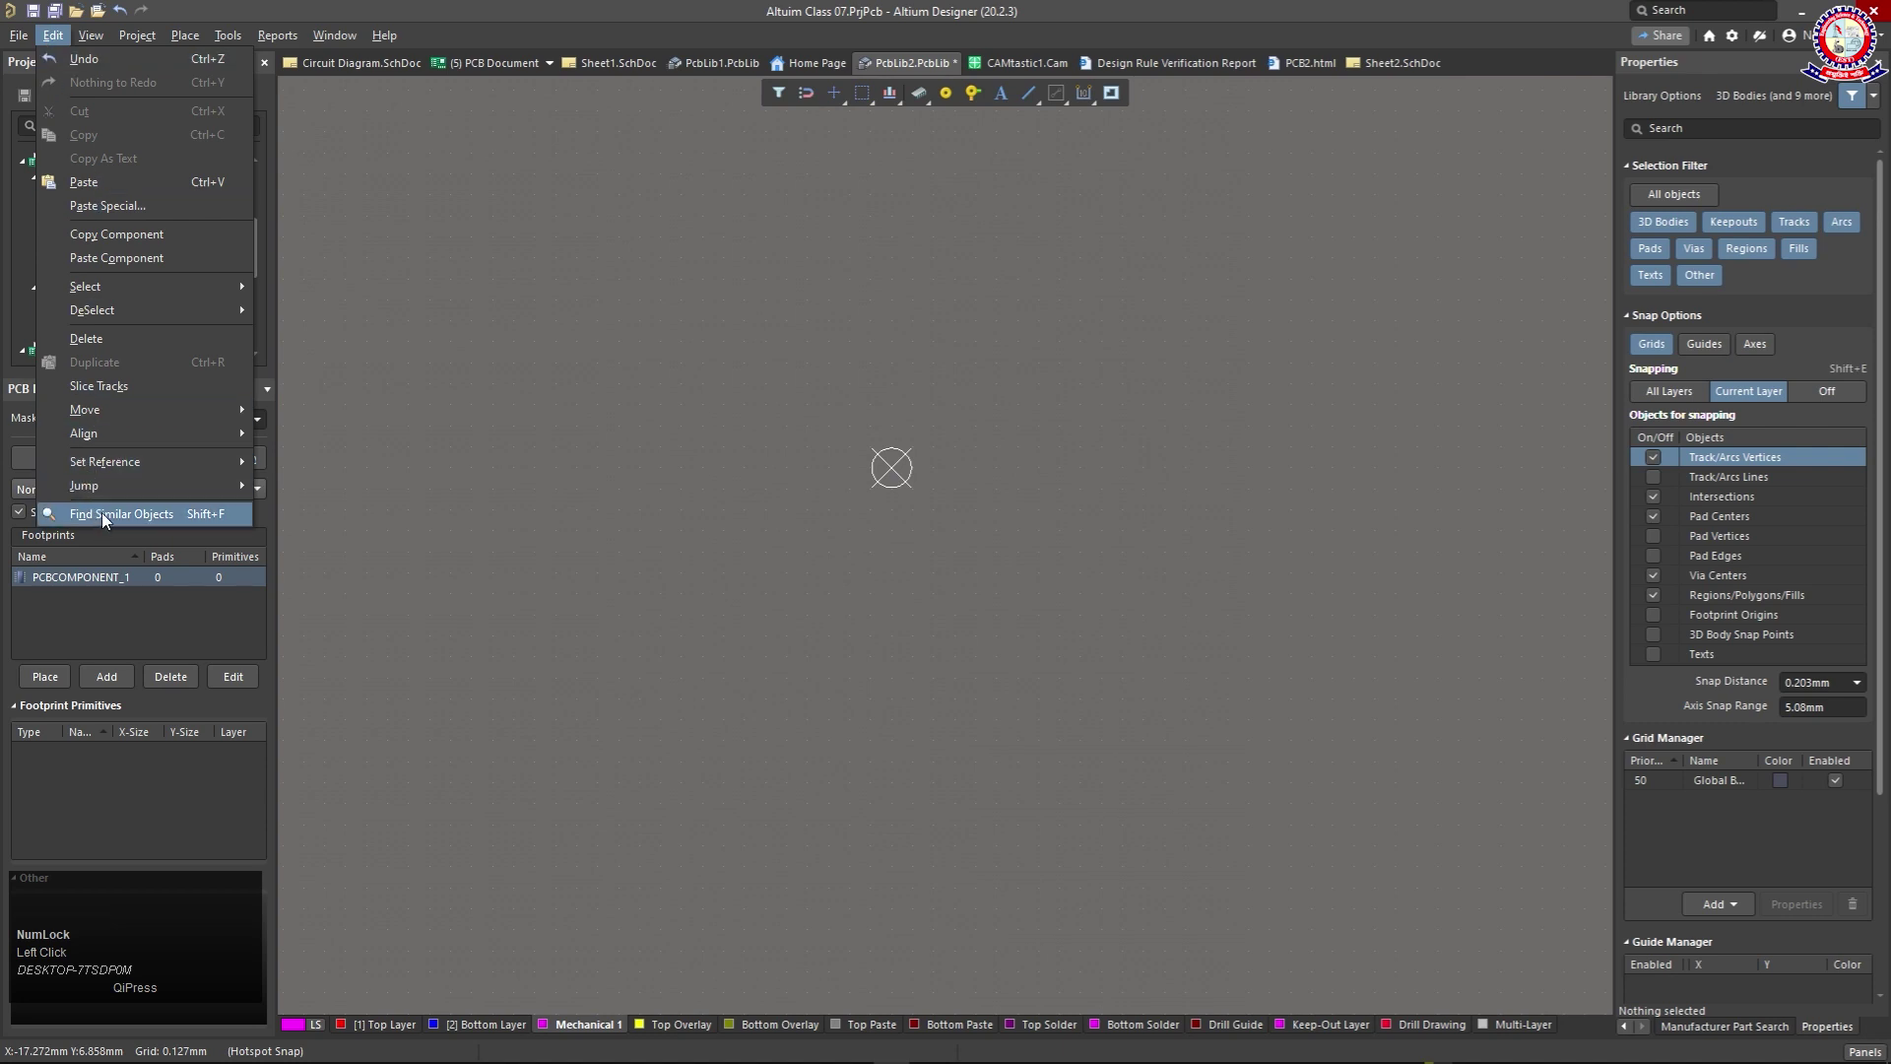
{"action": "mouse_move", "coordinate": [222, 465]}
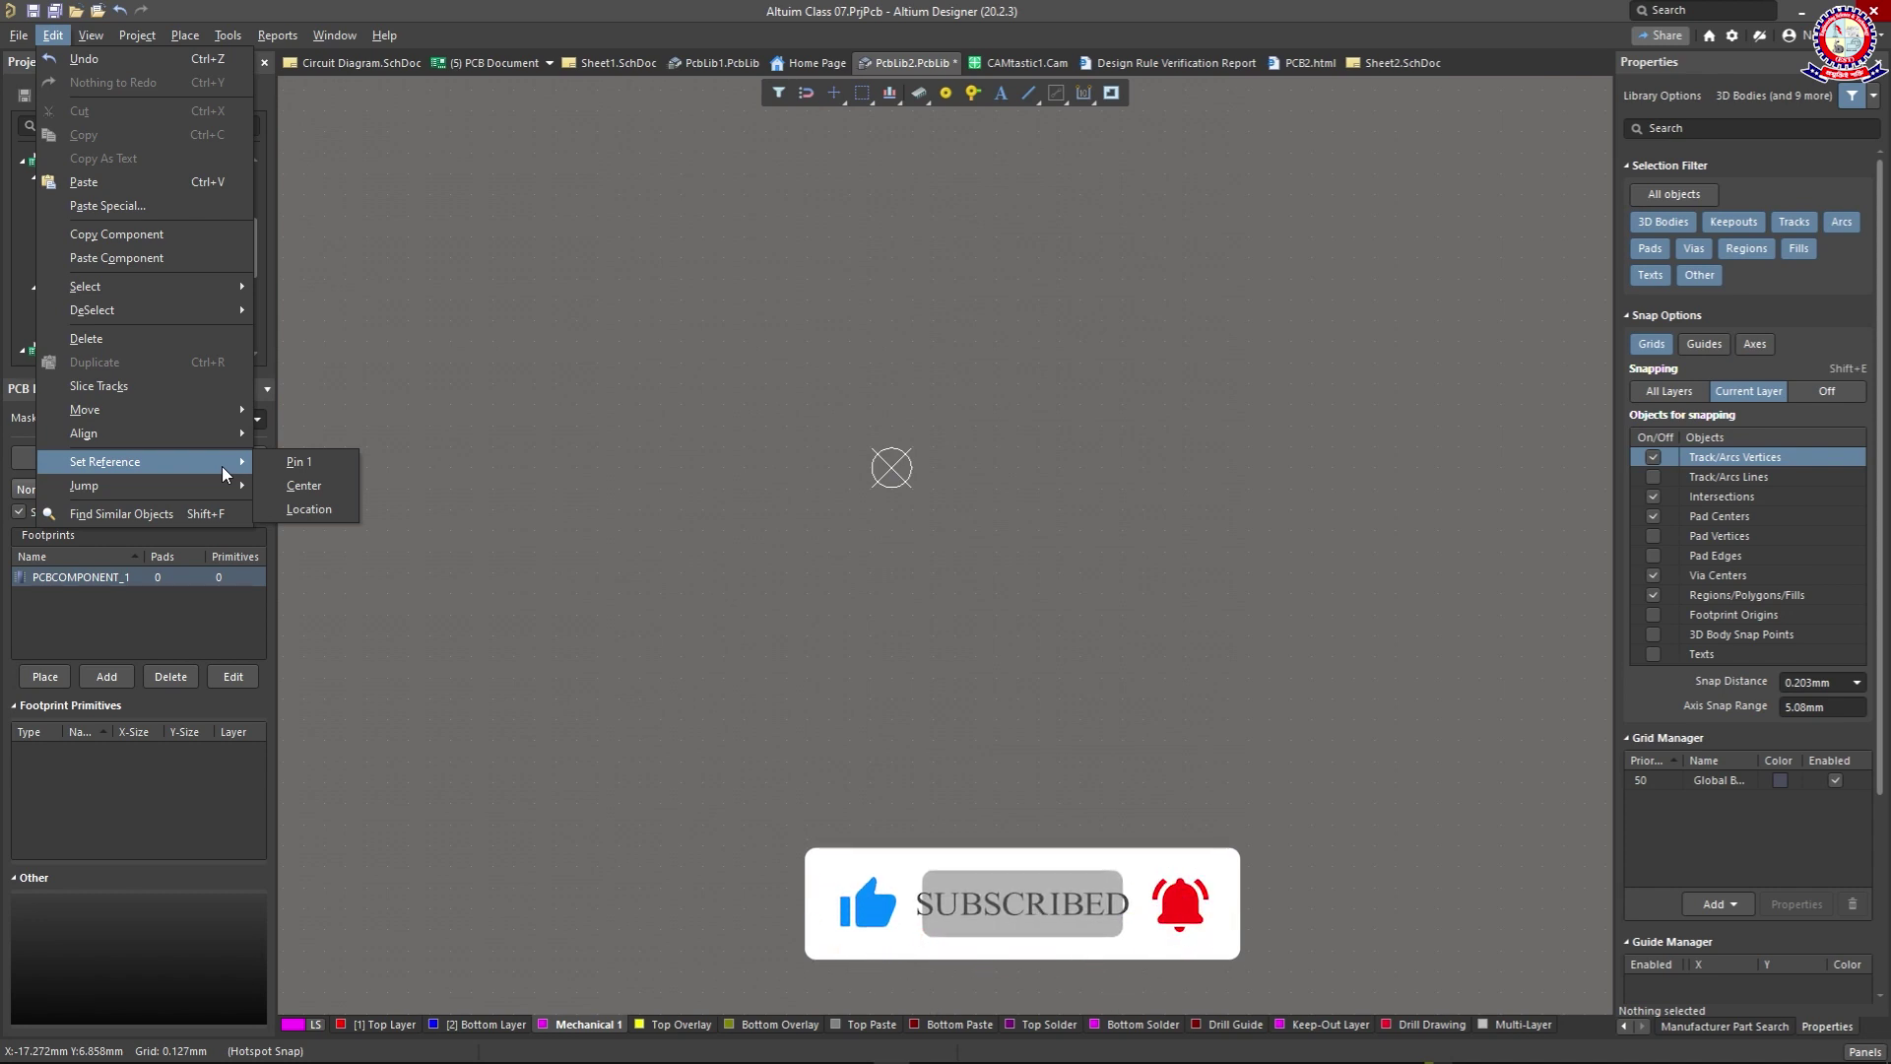
{"action": "left_click", "coordinate": [315, 469]}
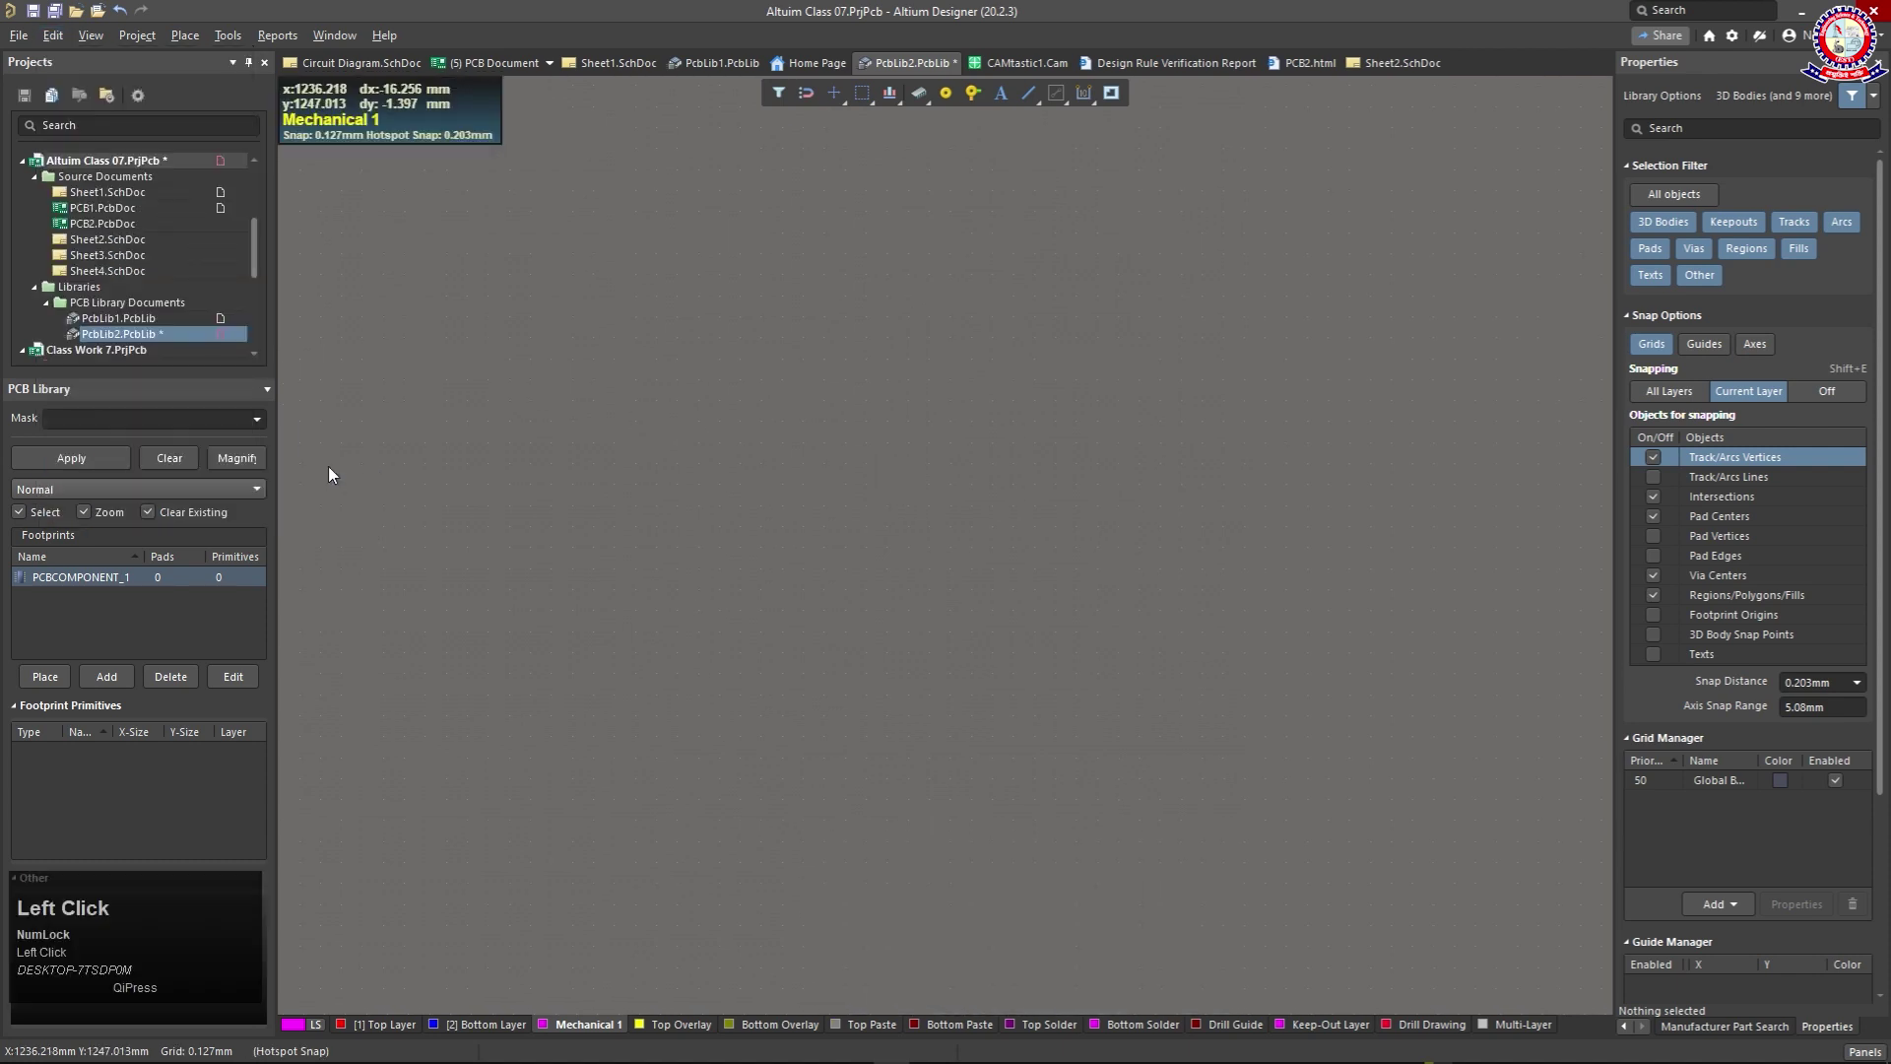
{"action": "left_click", "coordinate": [835, 439]}
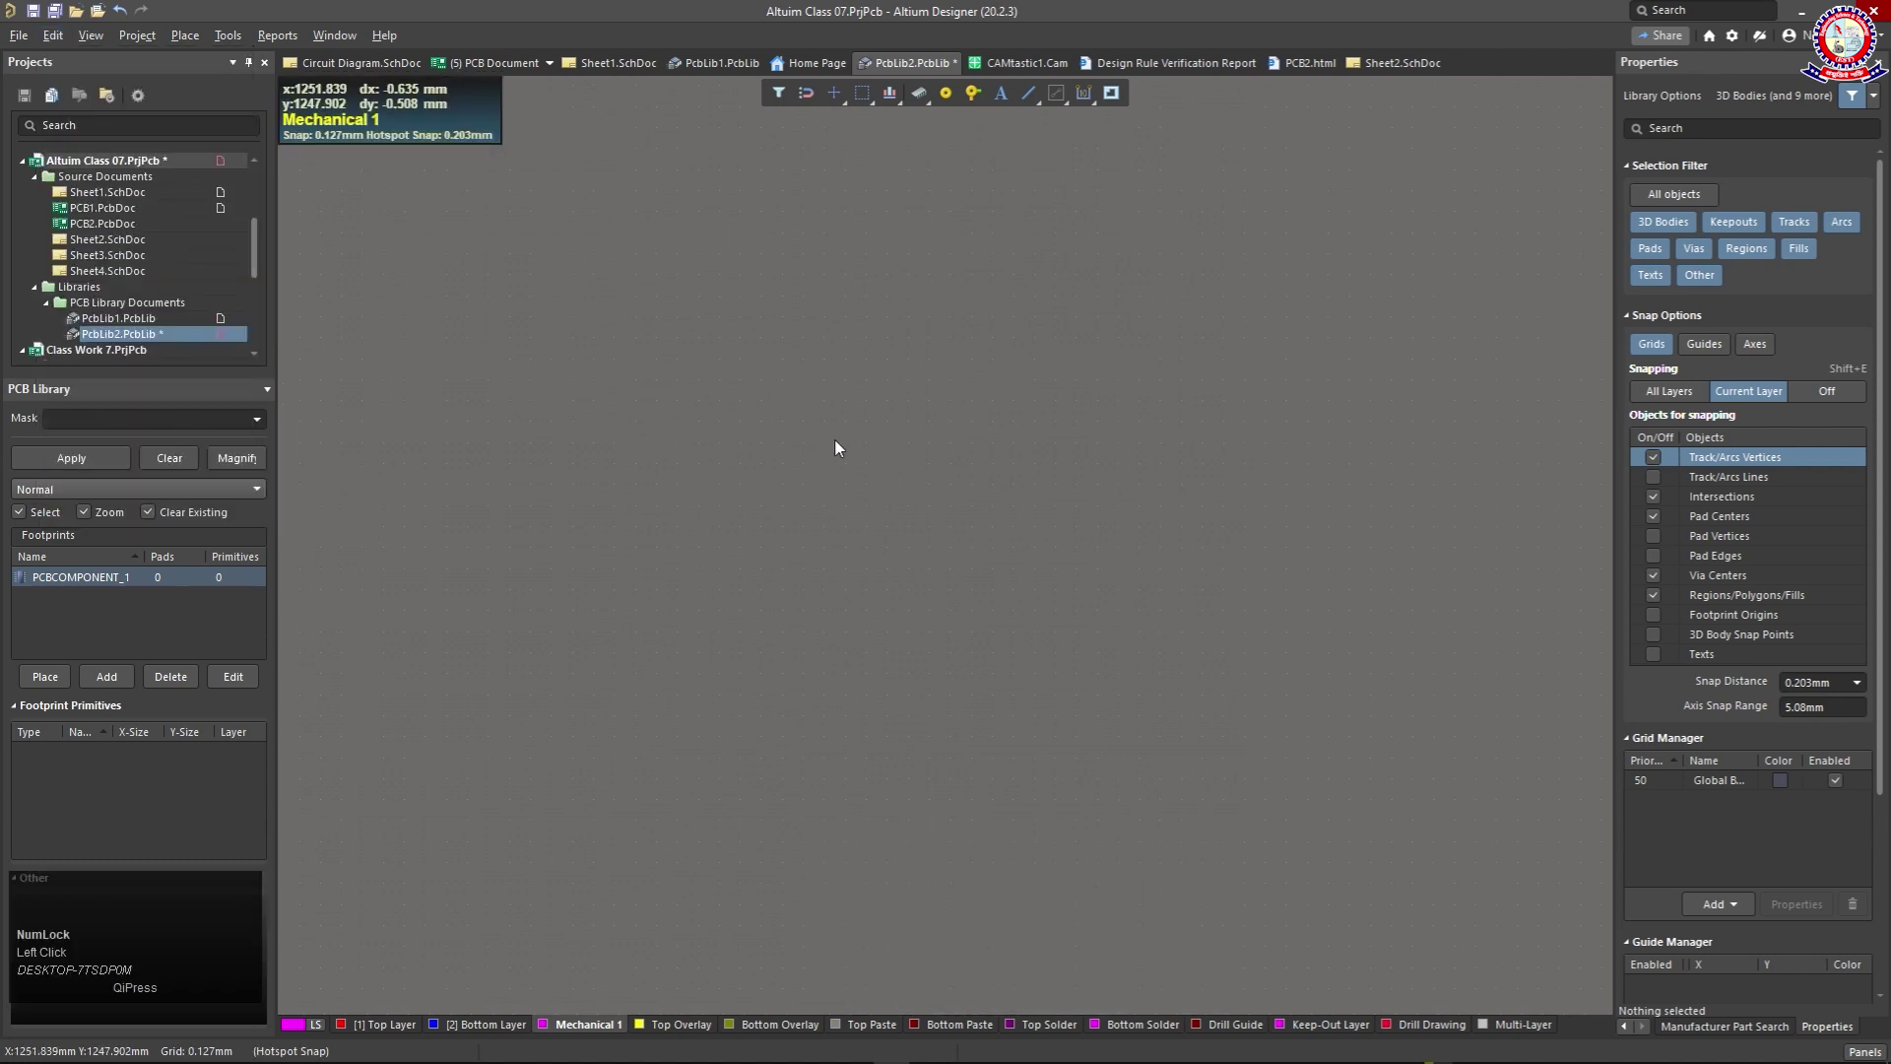
{"action": "scroll", "coordinate": [843, 439], "scroll_direction": "up", "scroll_amount": 2}
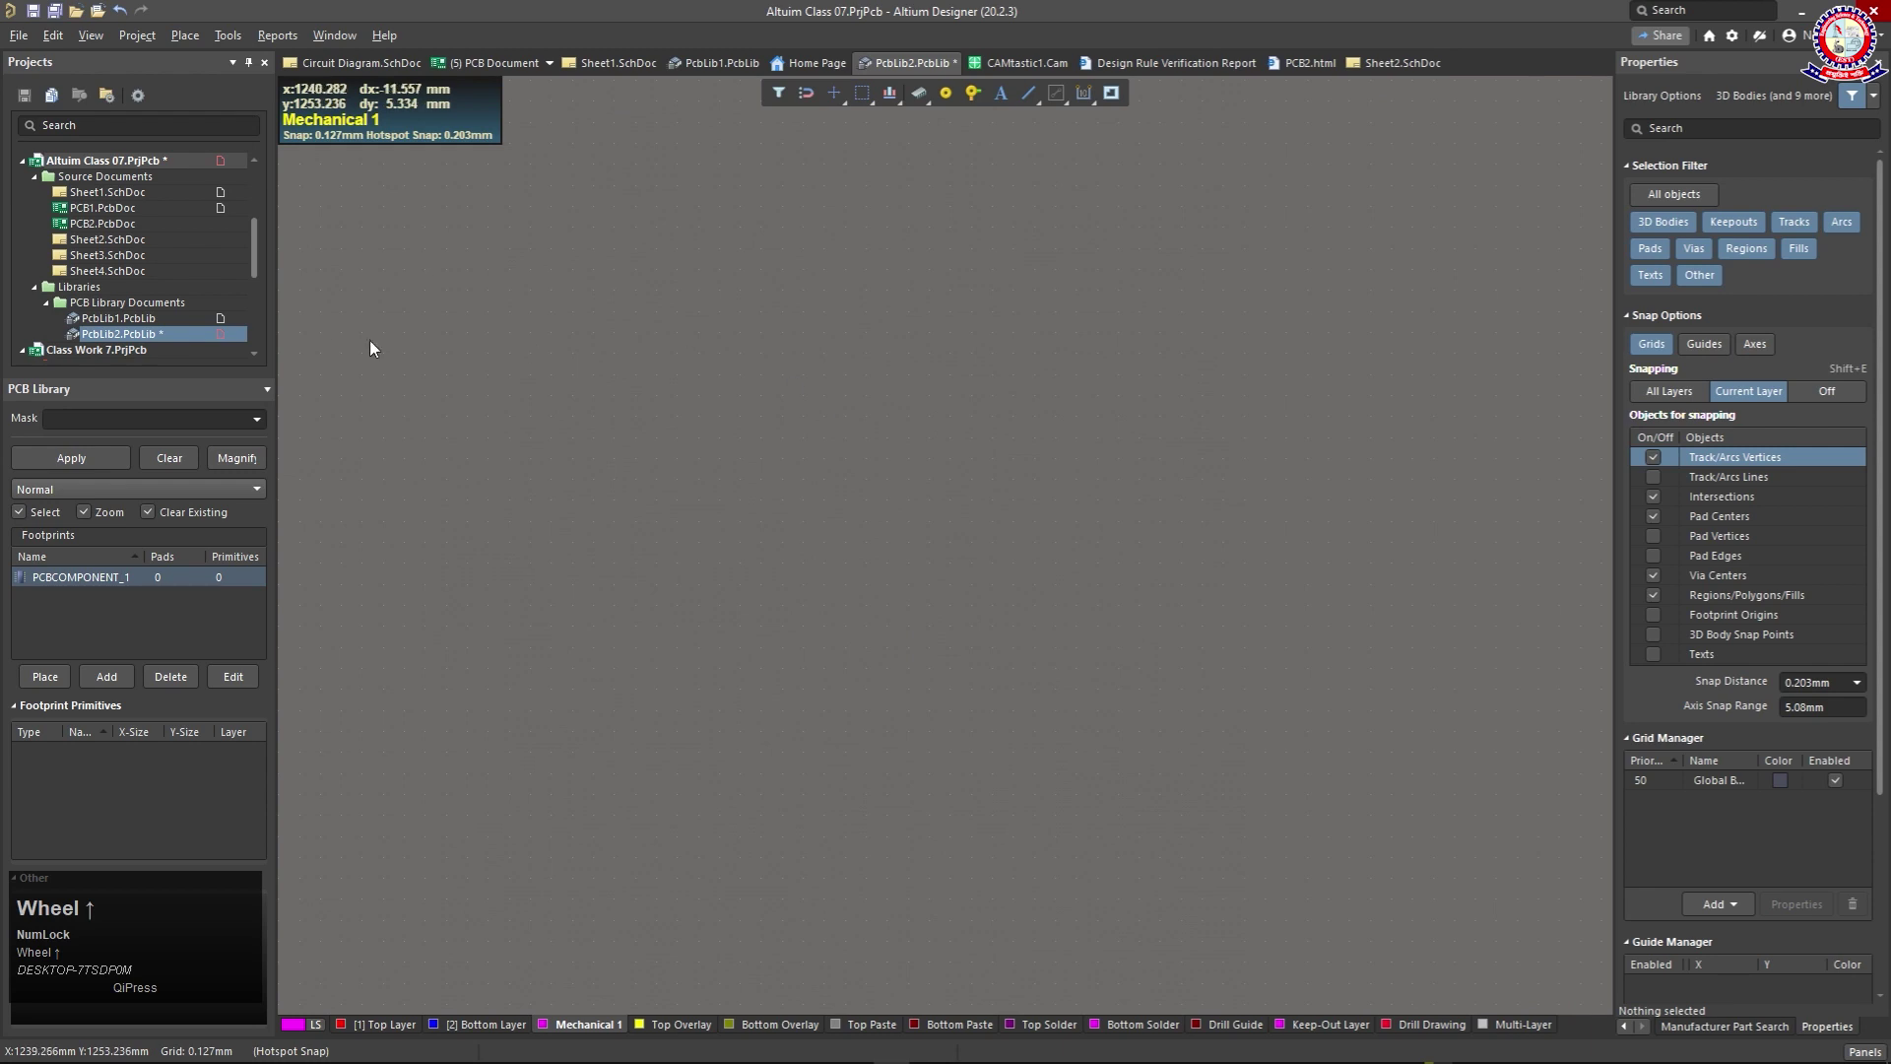
{"action": "scroll", "coordinate": [845, 408], "scroll_direction": "up", "scroll_amount": 2}
{"action": "scroll", "coordinate": [817, 340], "scroll_direction": "down", "scroll_amount": 2}
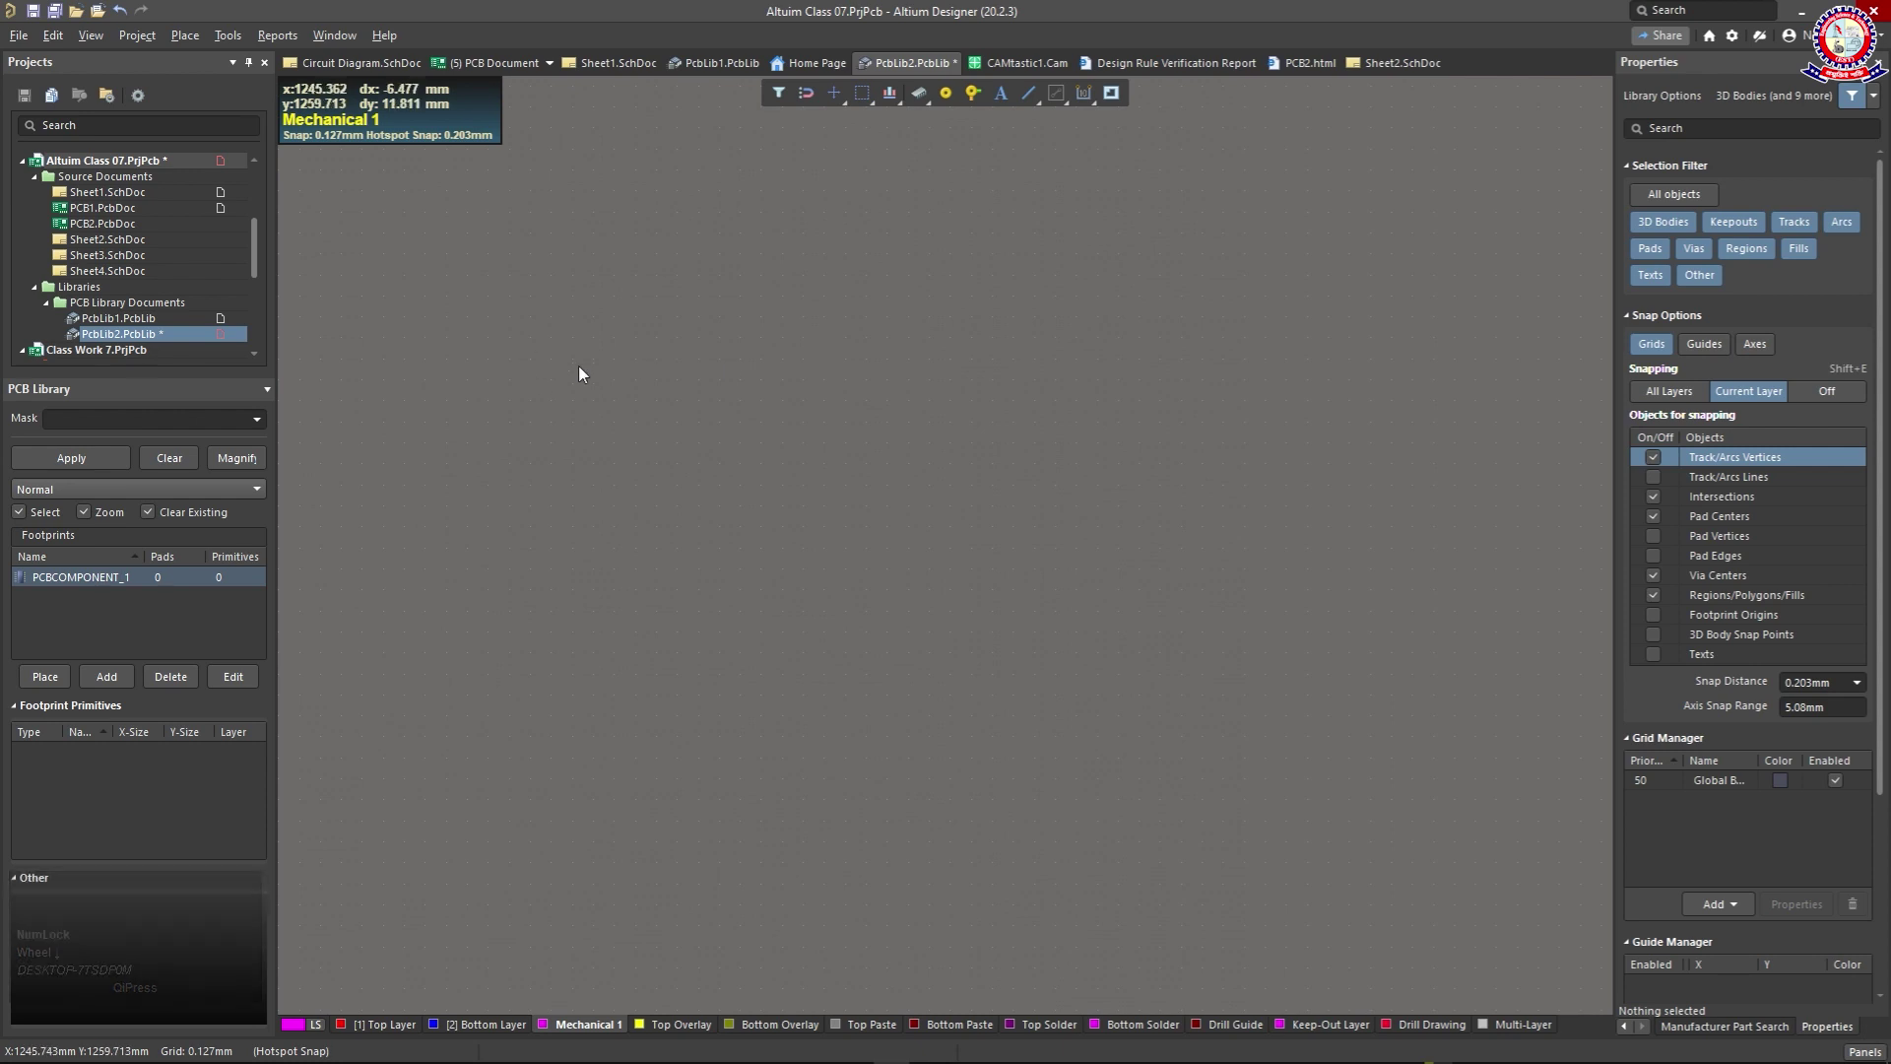
Step: Set the empty footprint's reference to a picked location in the upper middle of the canvas, and try the Center reference option
{"action": "left_click", "coordinate": [45, 33]}
{"action": "mouse_move", "coordinate": [72, 469]}
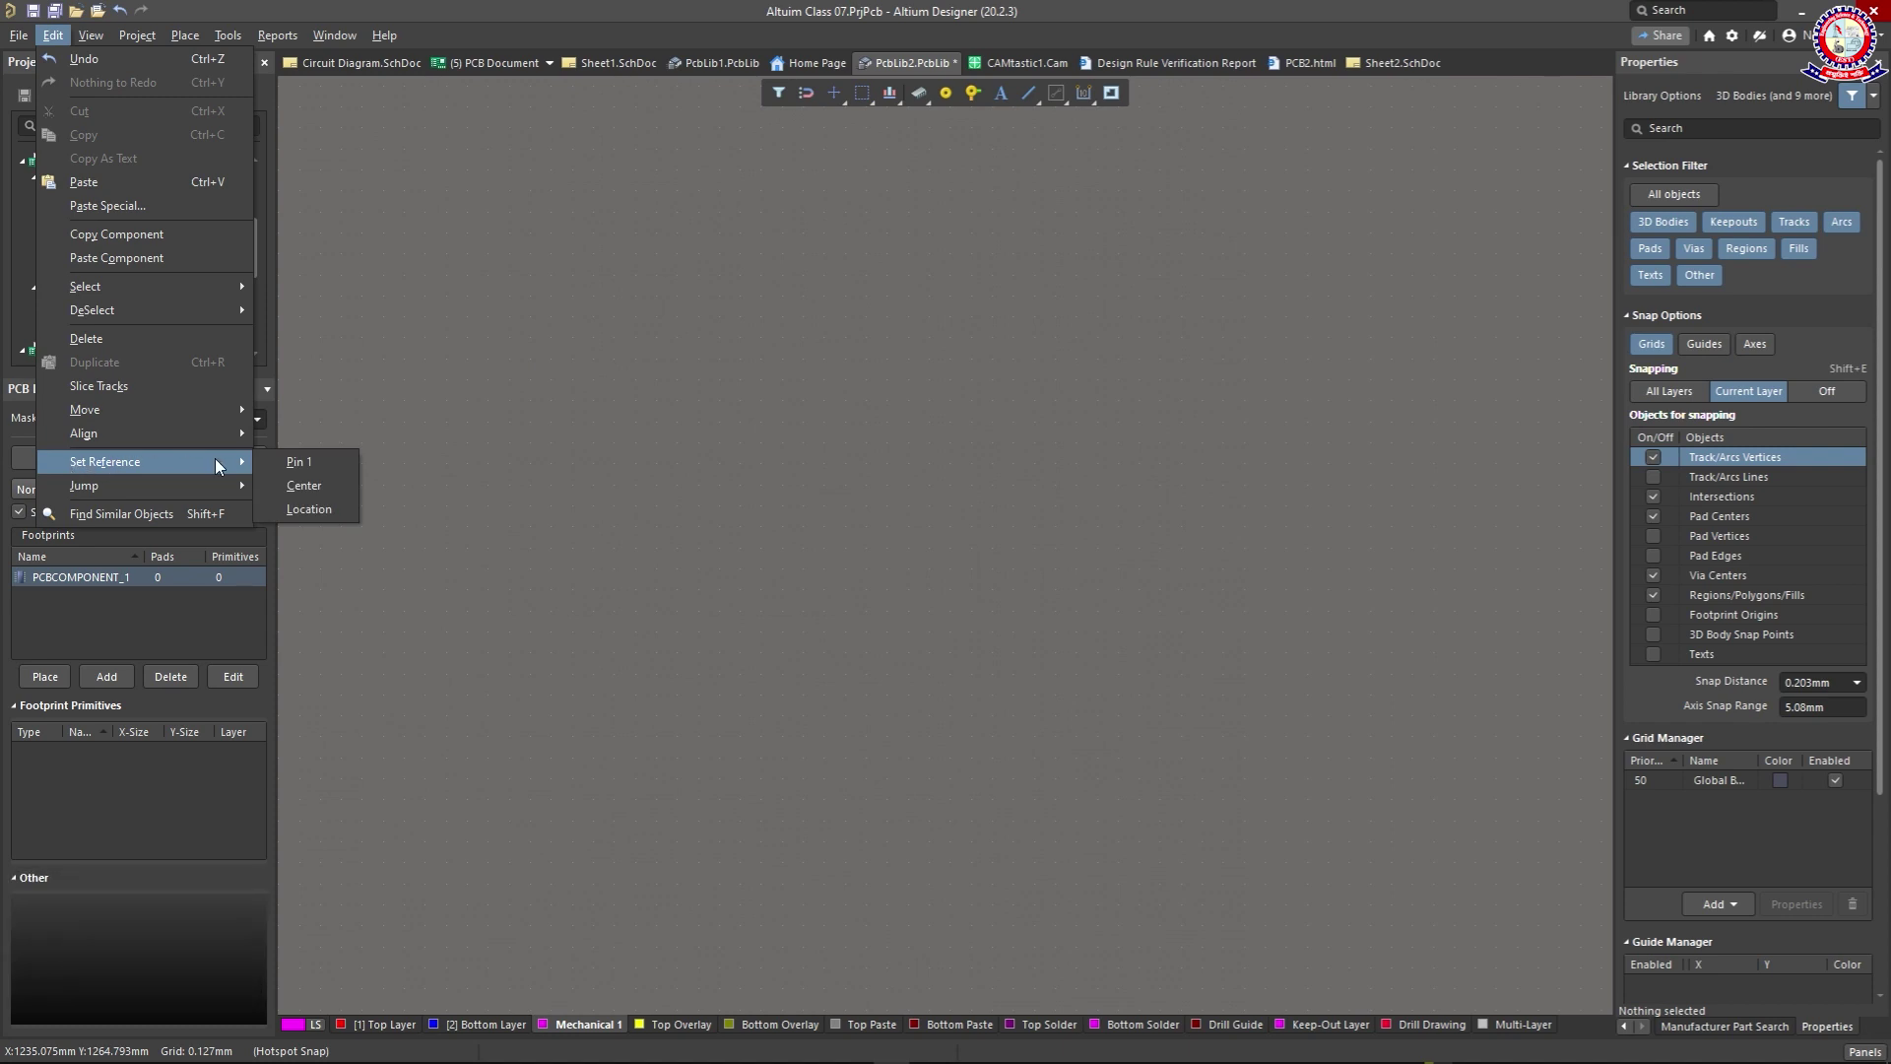
{"action": "left_click", "coordinate": [320, 511]}
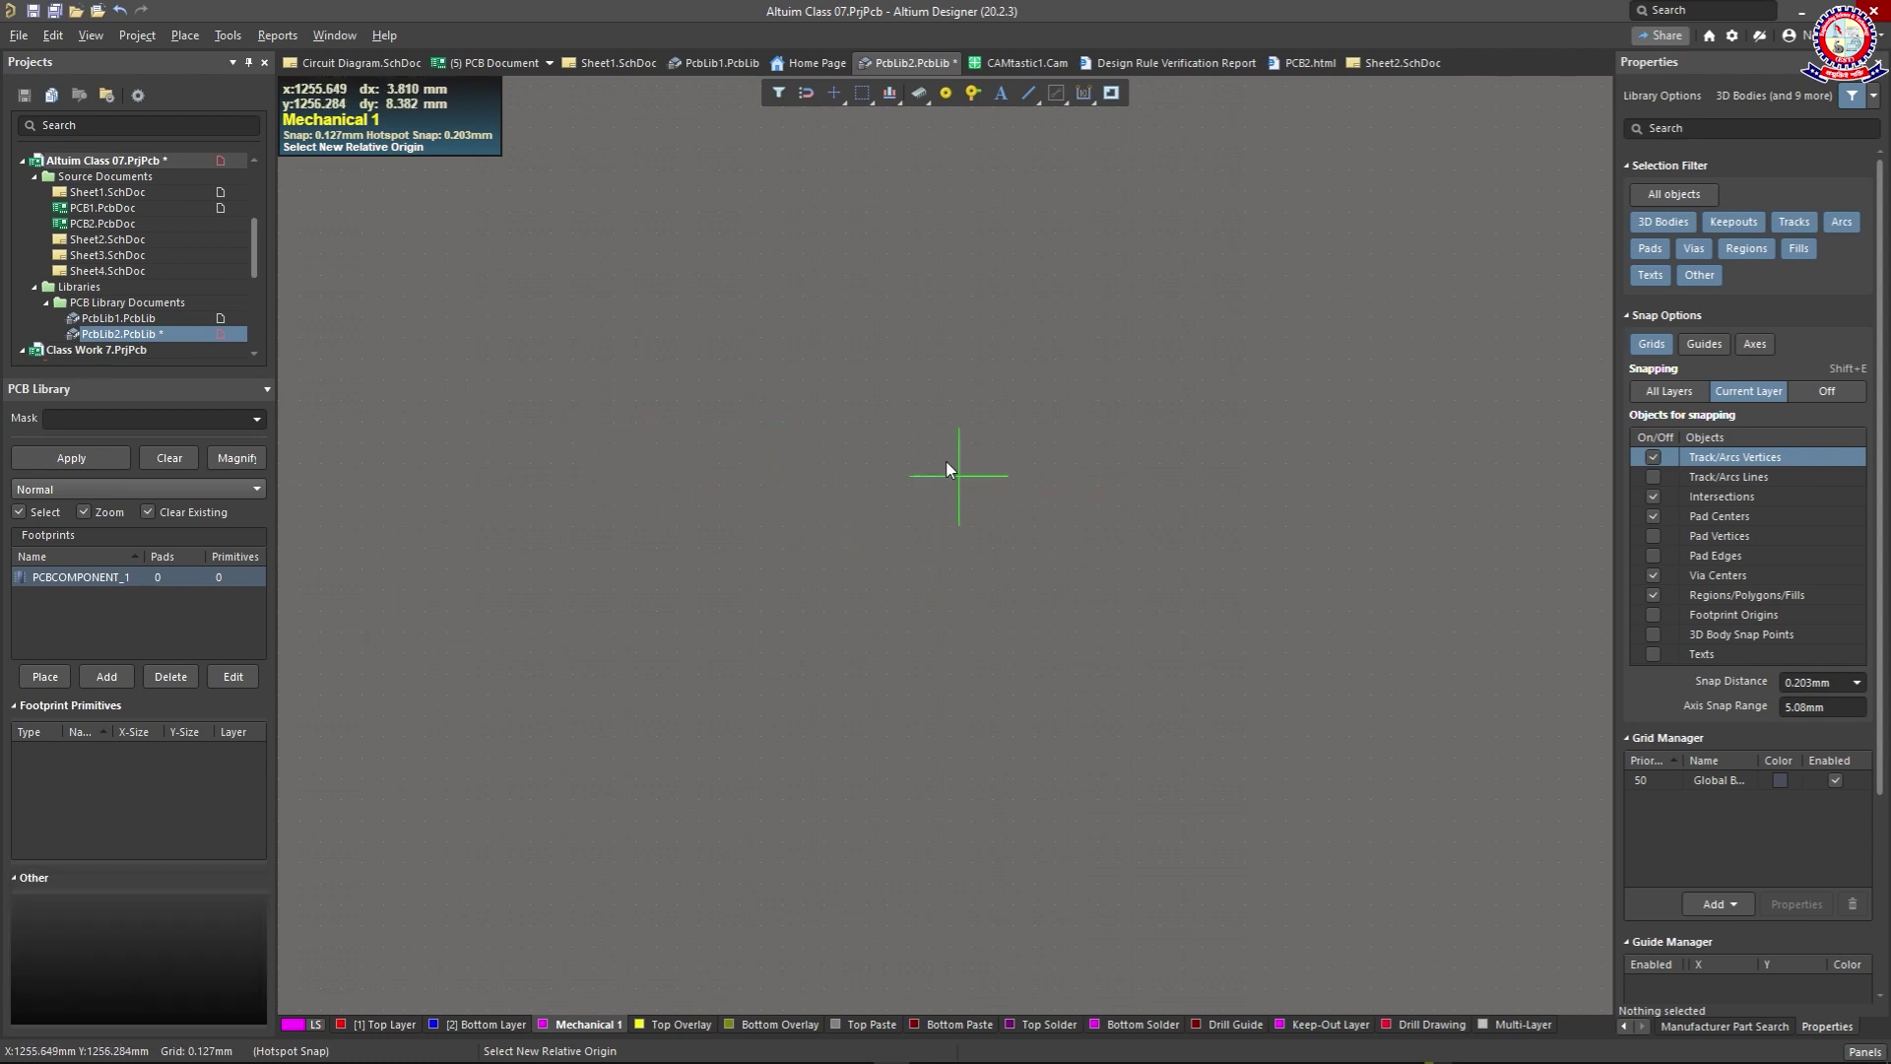
{"action": "left_click", "coordinate": [840, 375]}
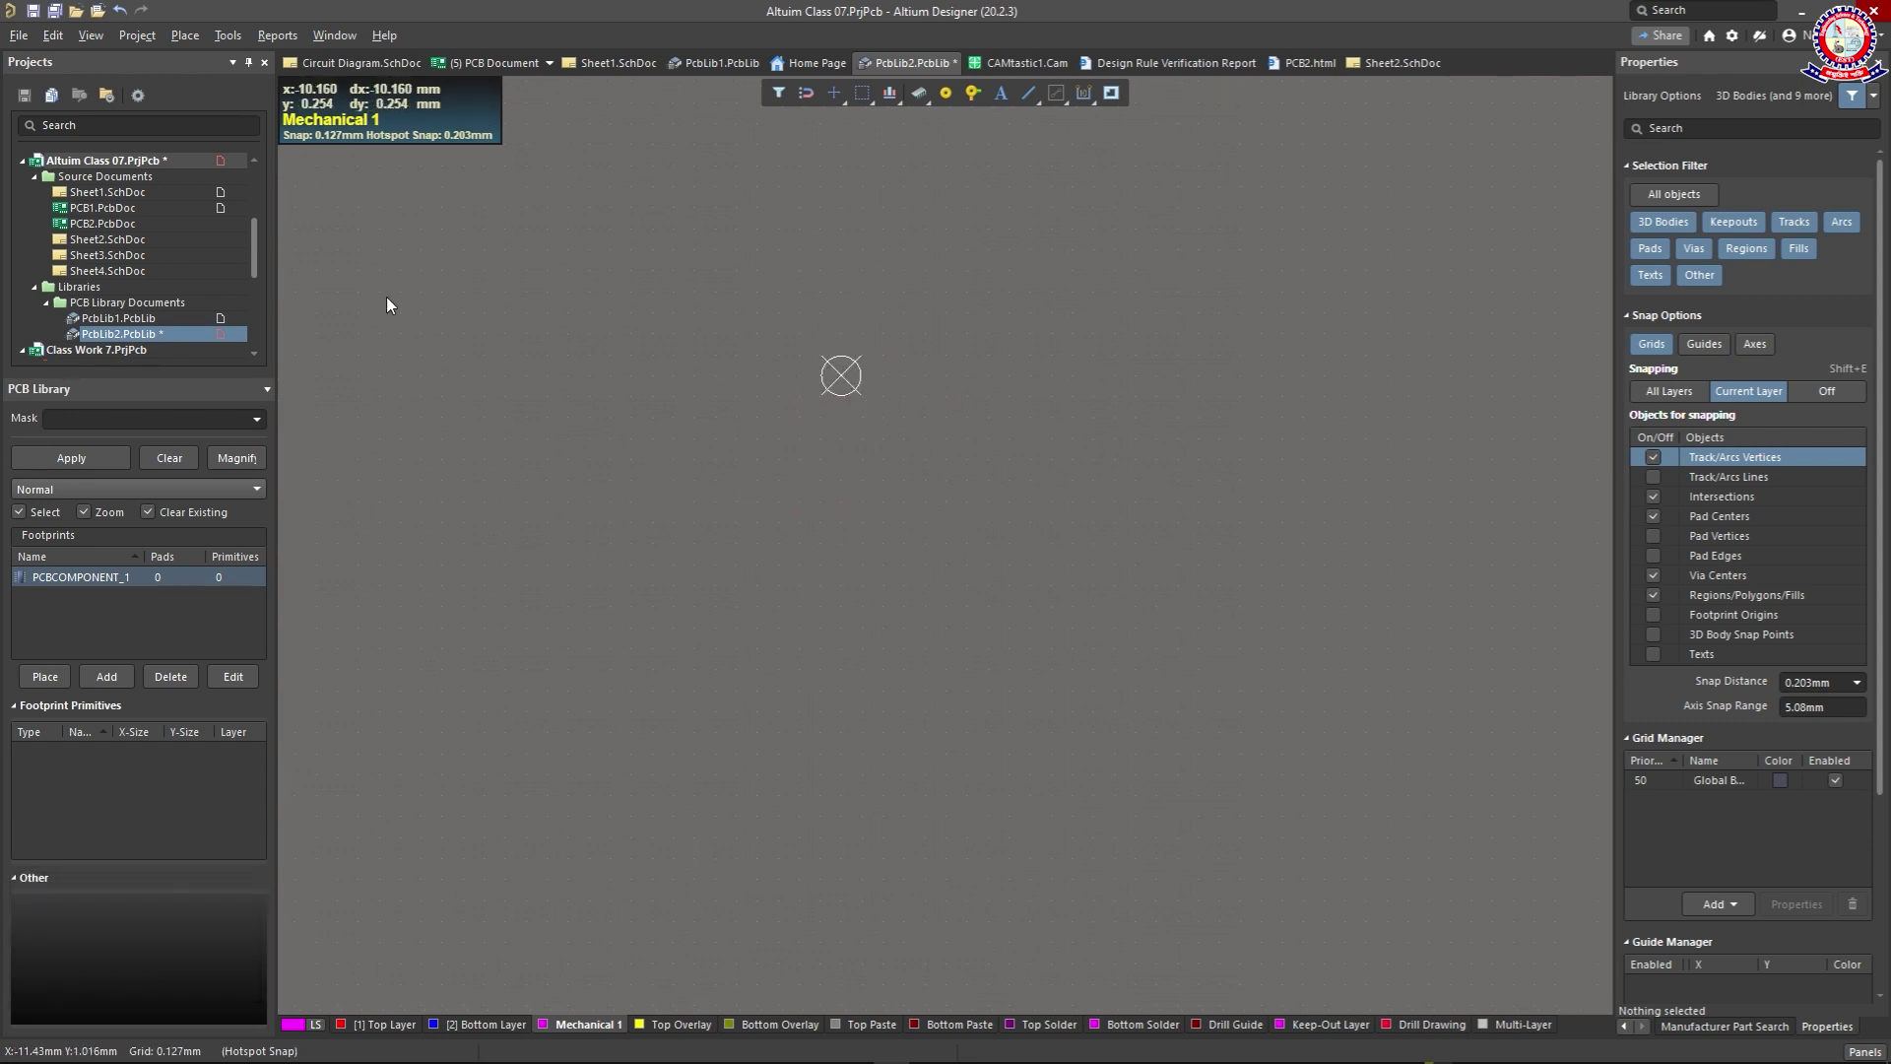
{"action": "left_click", "coordinate": [52, 35]}
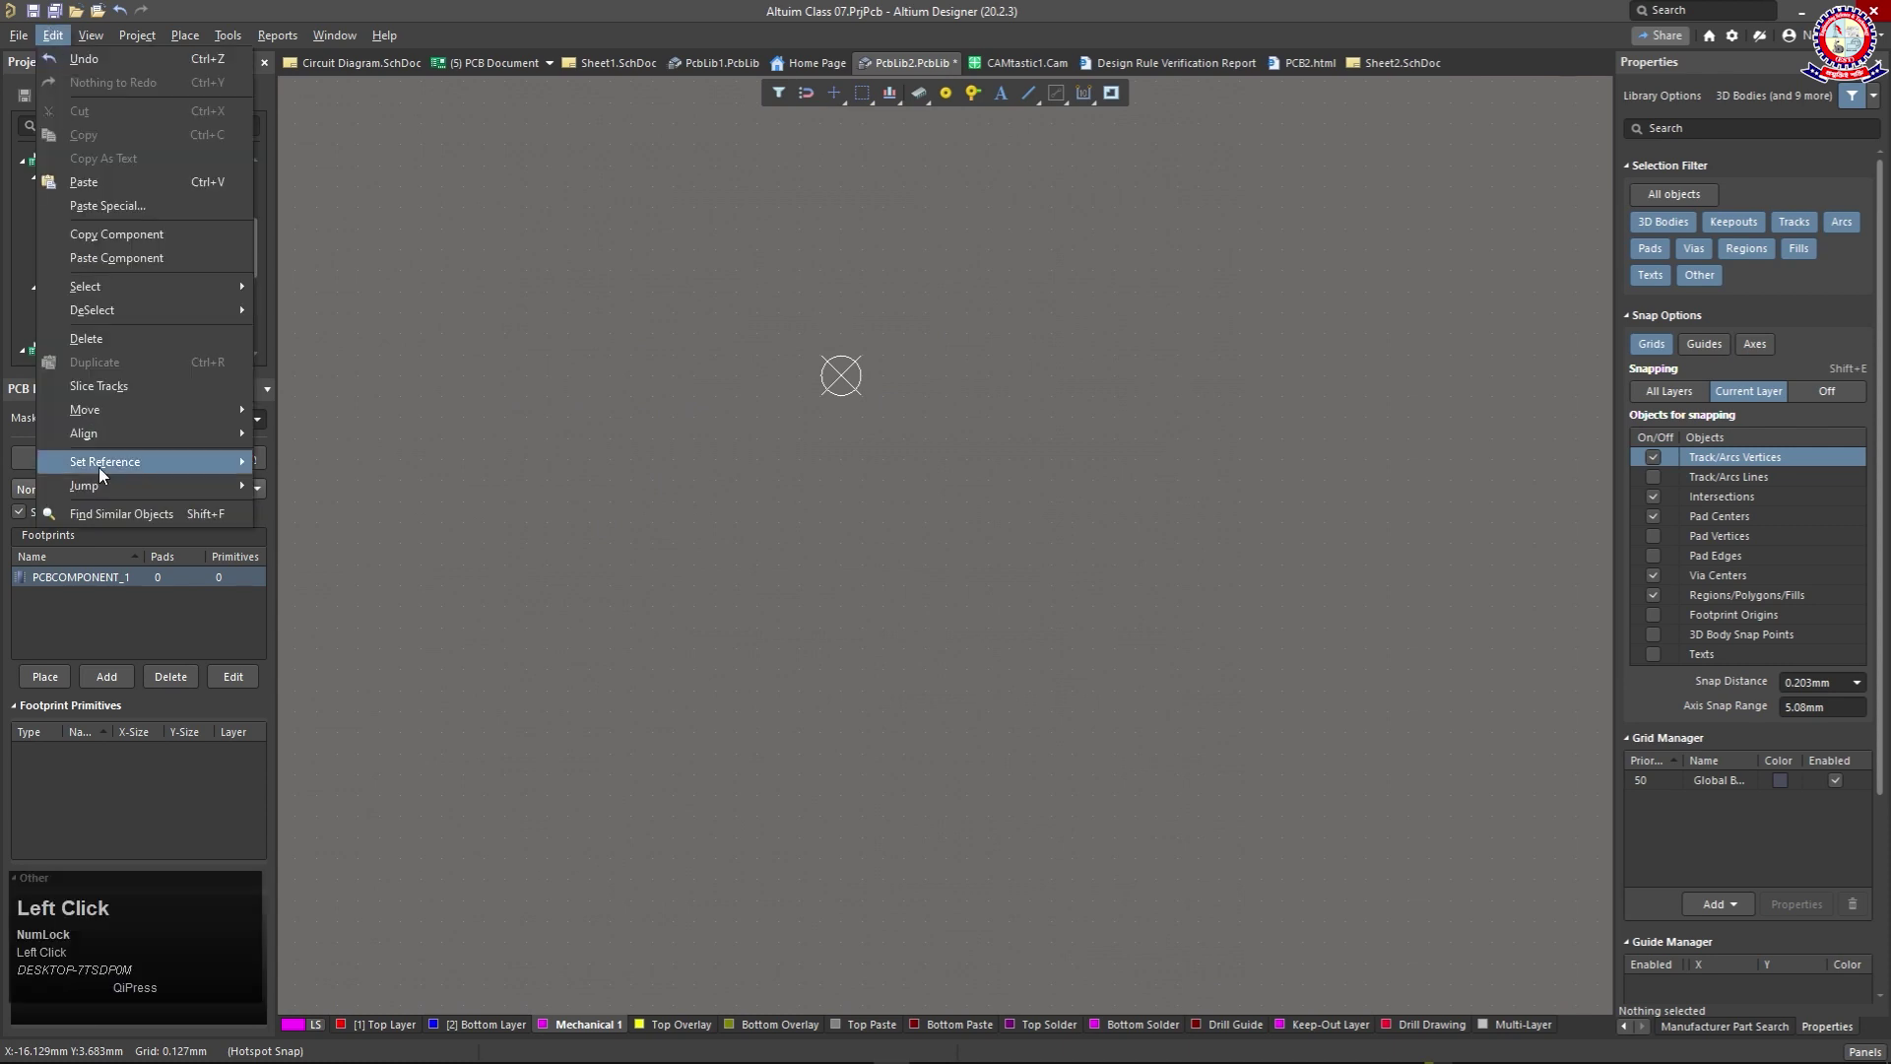
{"action": "left_click", "coordinate": [321, 481]}
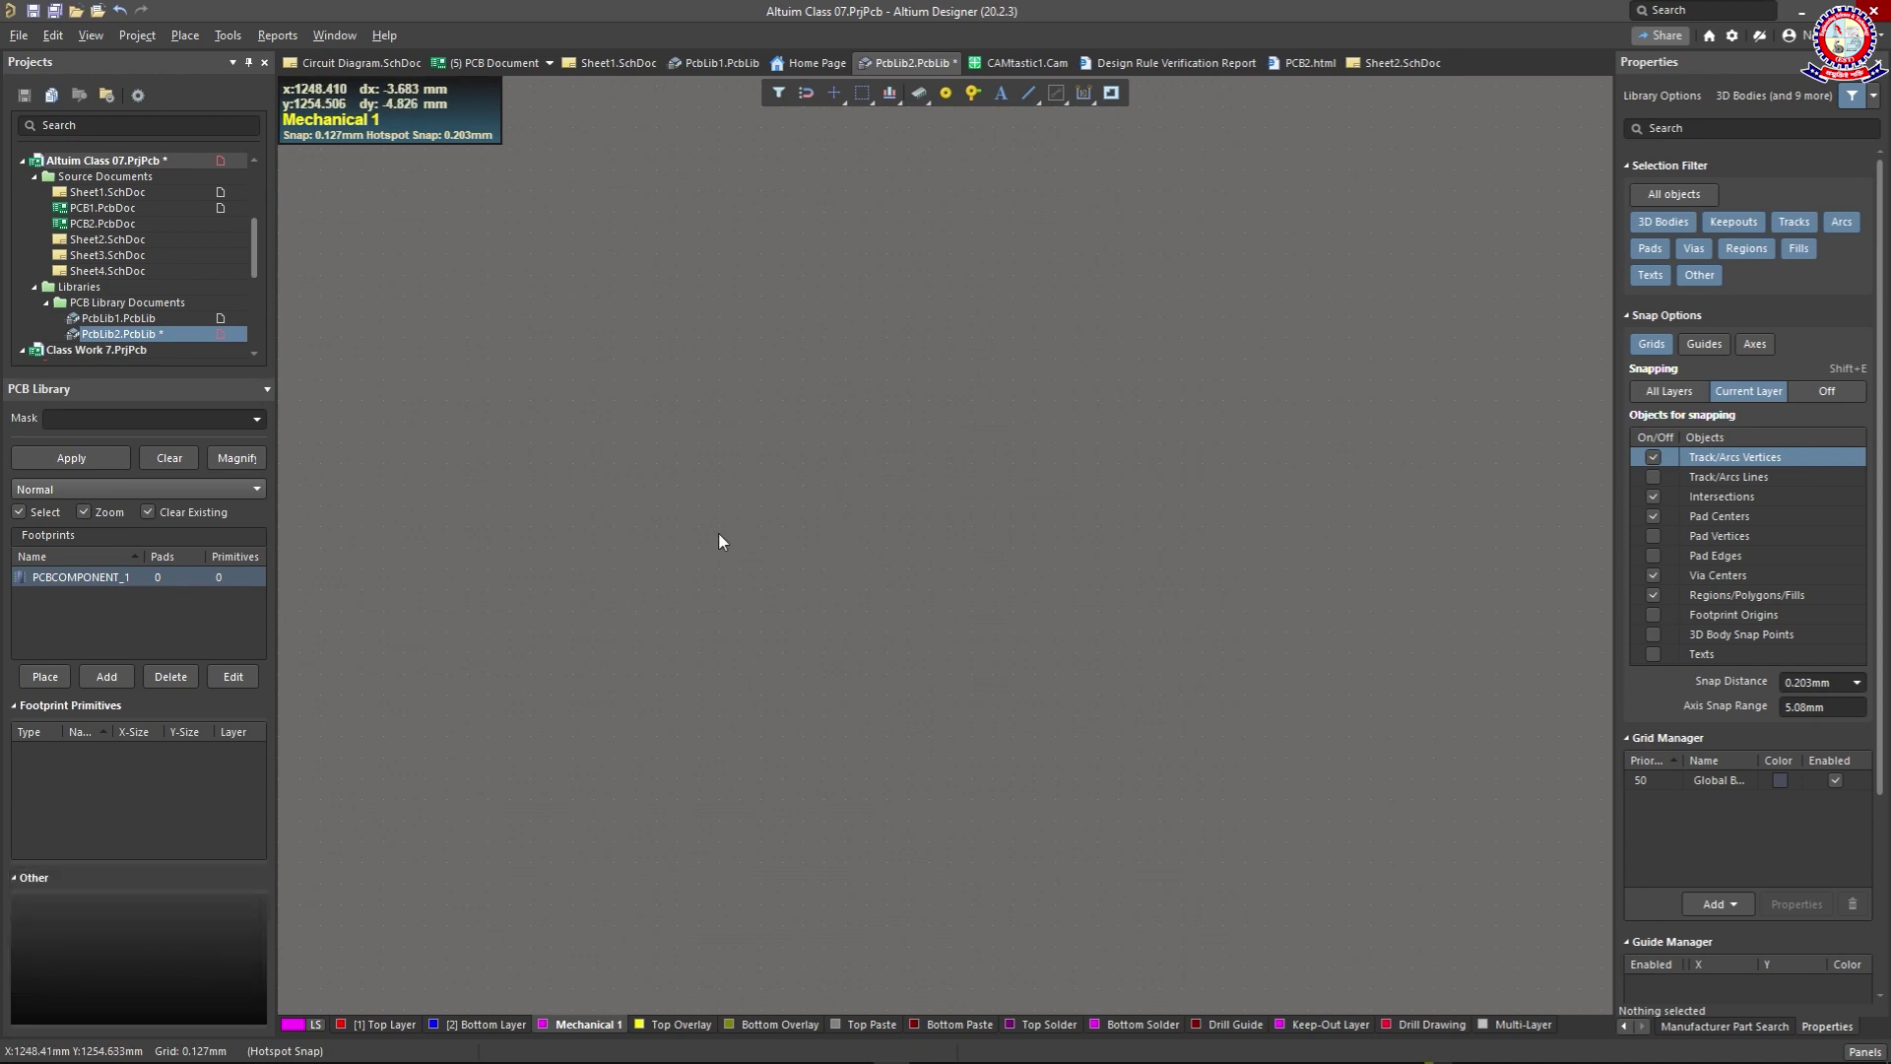
Step: Set the footprint's reference by location, picking a new origin near the middle of the canvas
{"action": "left_click", "coordinate": [37, 32]}
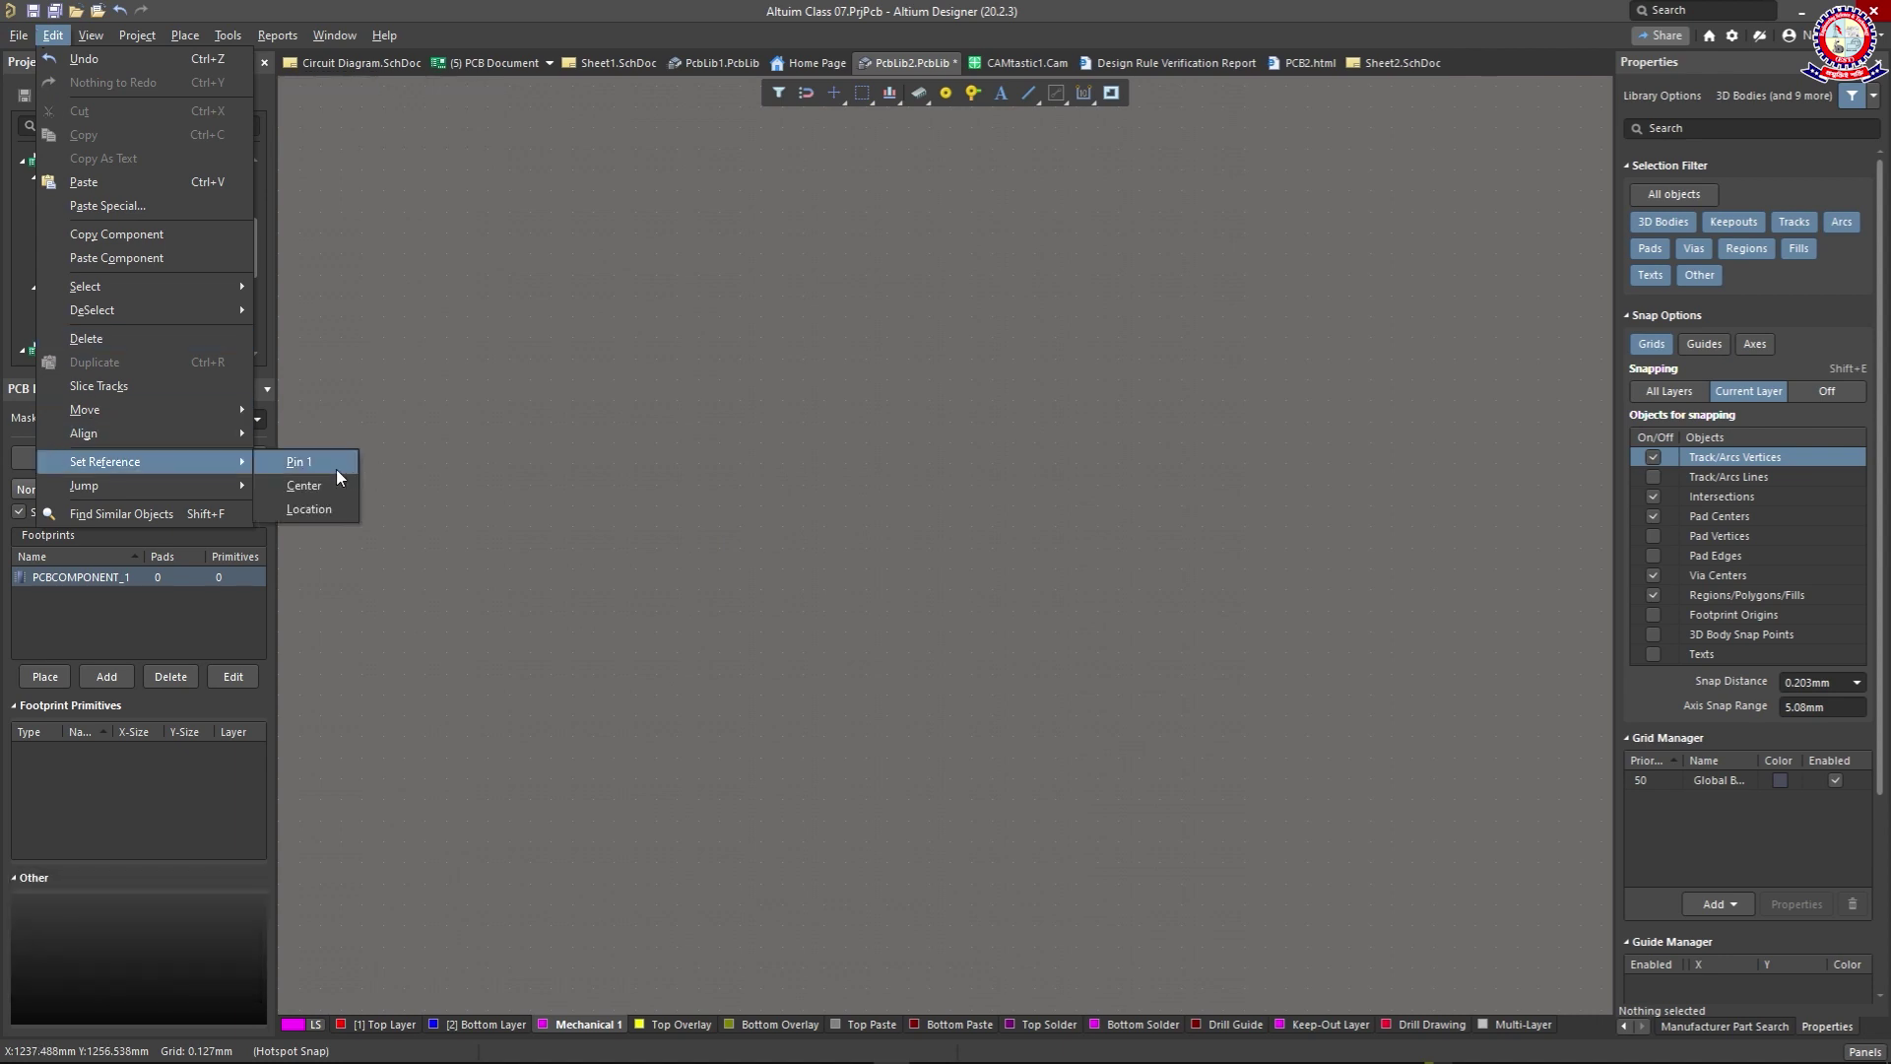
{"action": "left_click", "coordinate": [308, 506]}
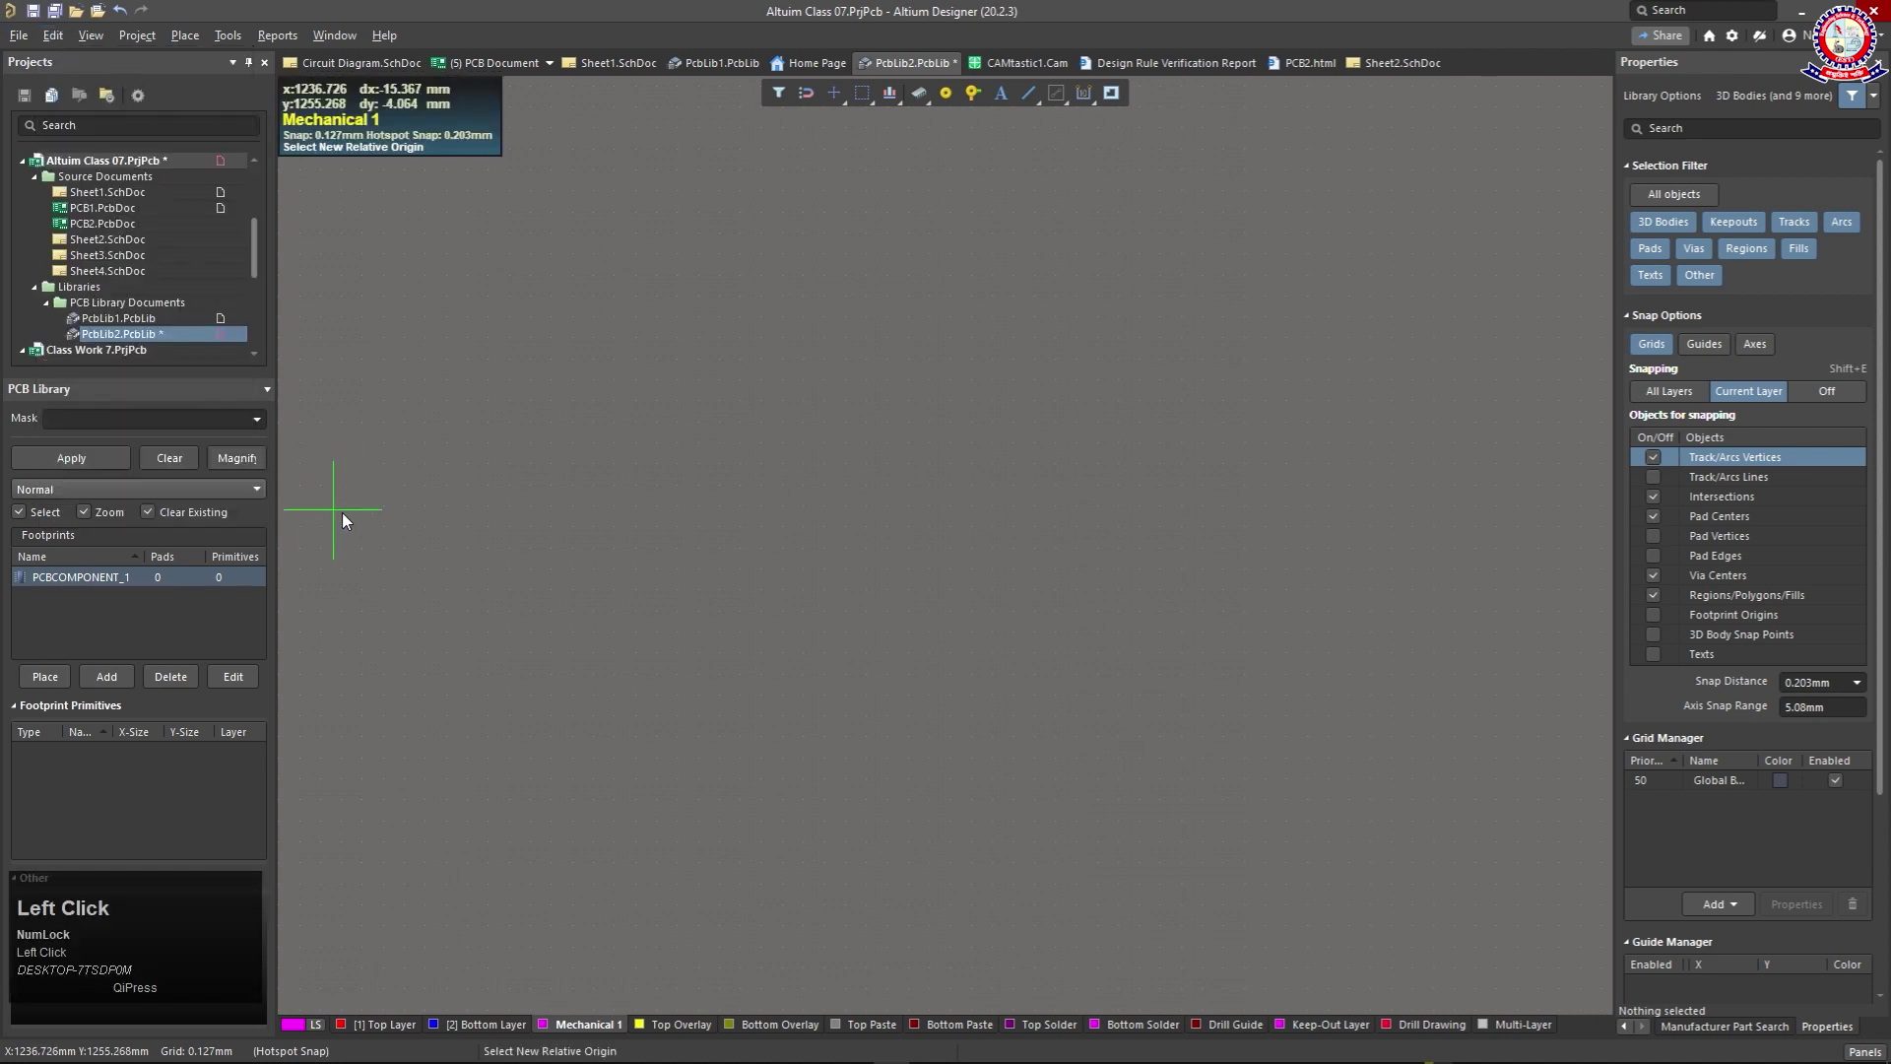
{"action": "left_click", "coordinate": [904, 472]}
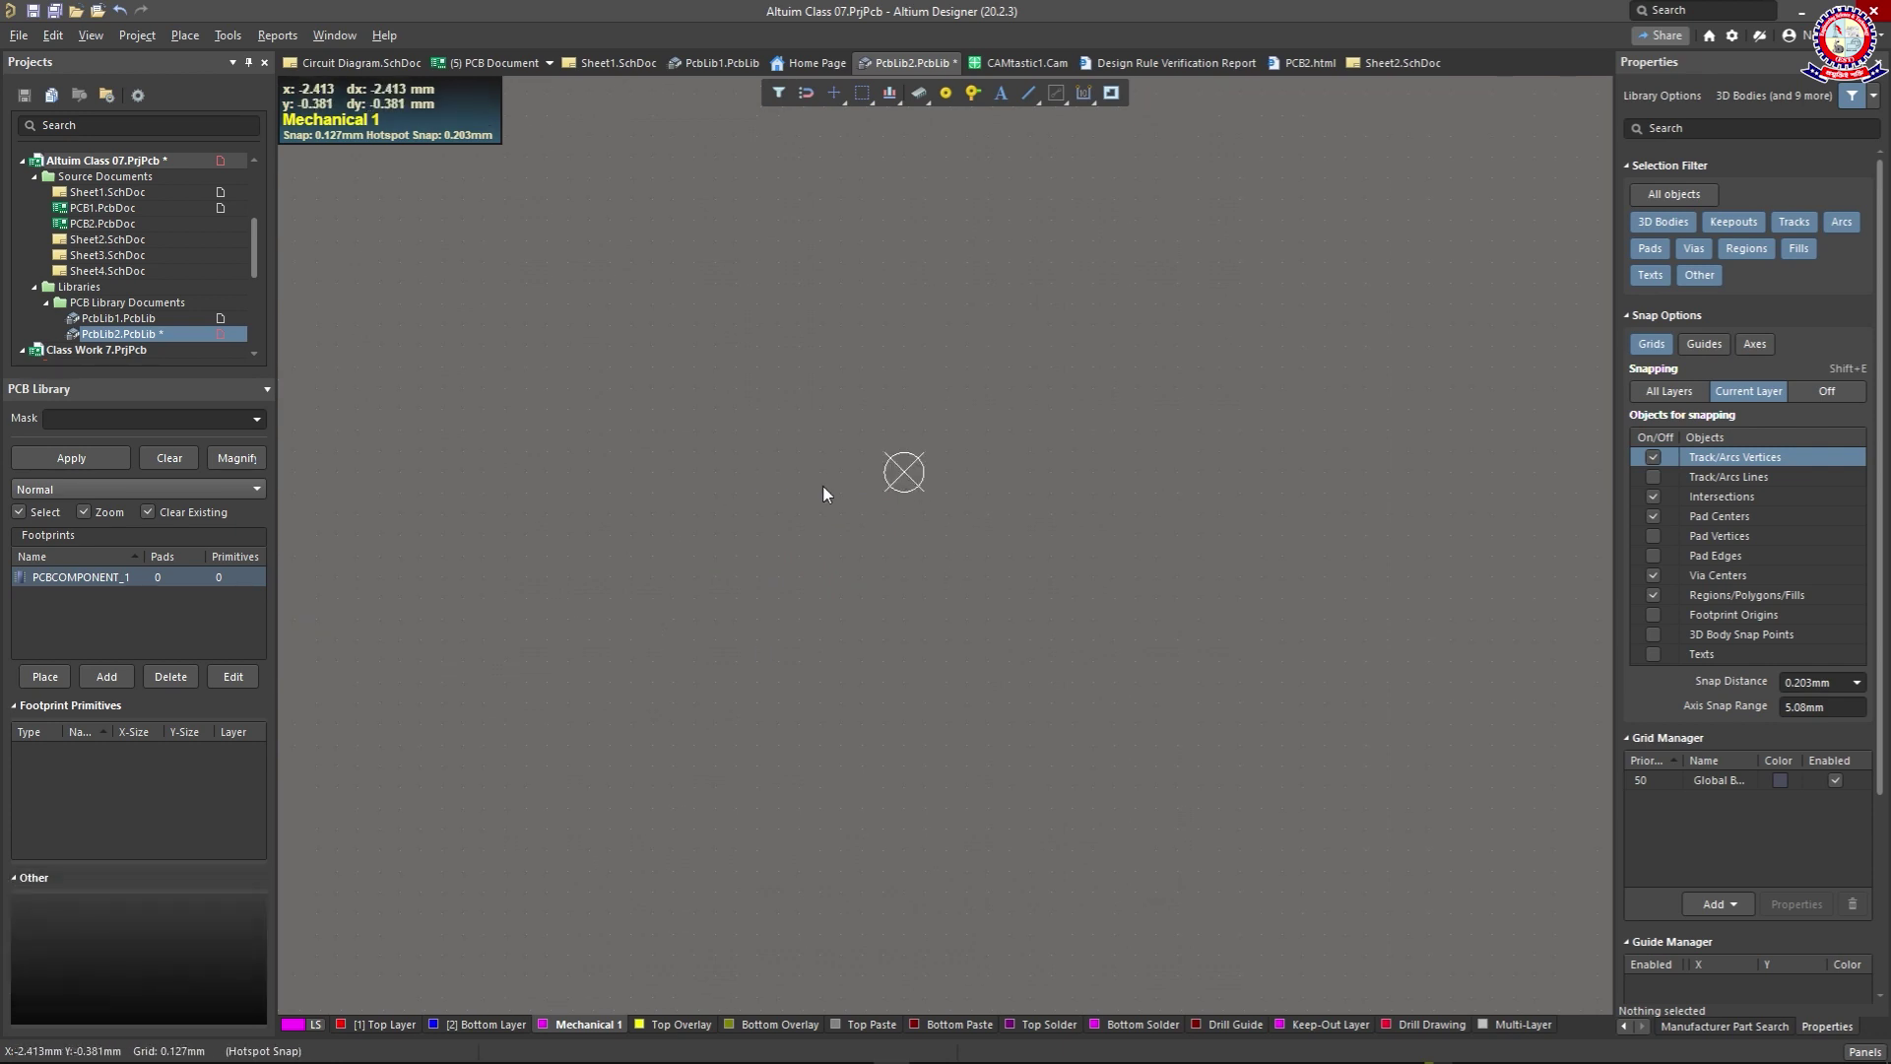
Step: Place four round multi-layer pads in the area around the reference marker of footprint PCBCOMPONENT_1
{"action": "scroll", "coordinate": [823, 493], "scroll_direction": "down", "scroll_amount": 1}
{"action": "scroll", "coordinate": [828, 492], "scroll_direction": "up", "scroll_amount": 1}
{"action": "left_click", "coordinate": [945, 92]}
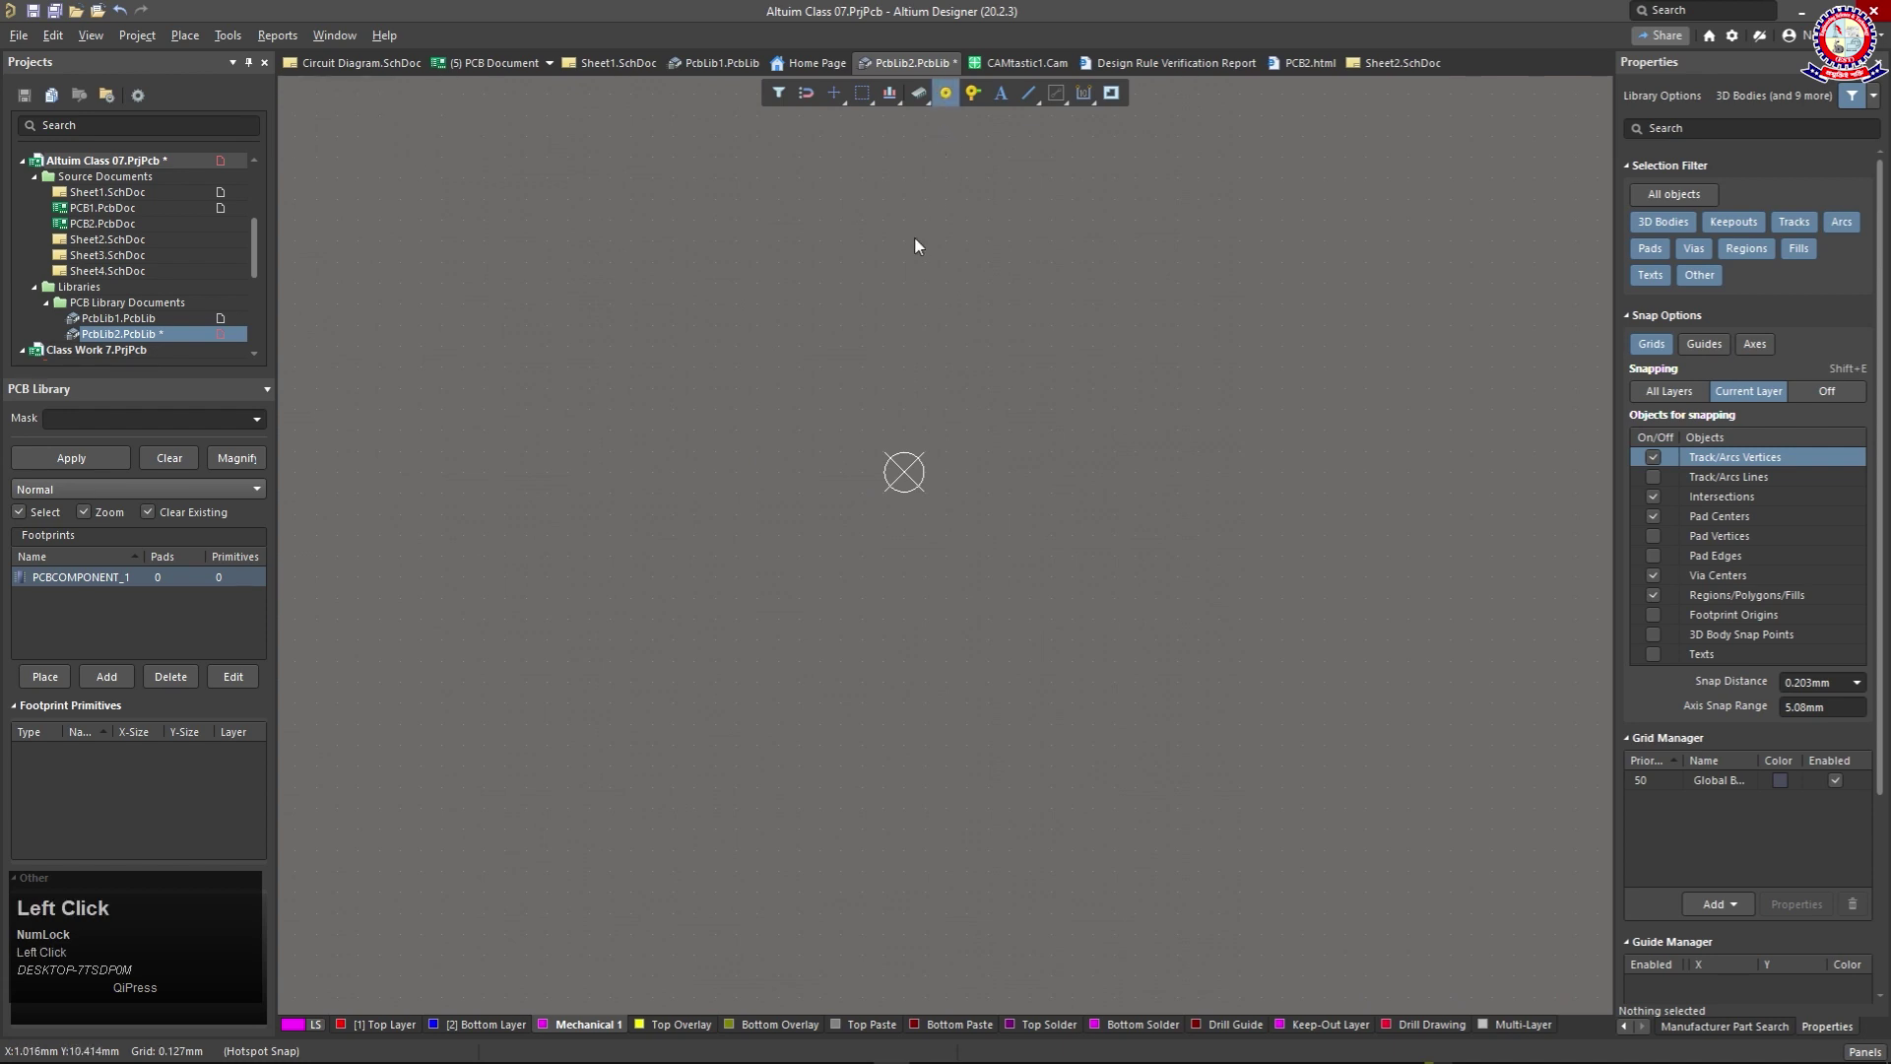
{"action": "left_click", "coordinate": [891, 375]}
{"action": "left_click", "coordinate": [765, 355]}
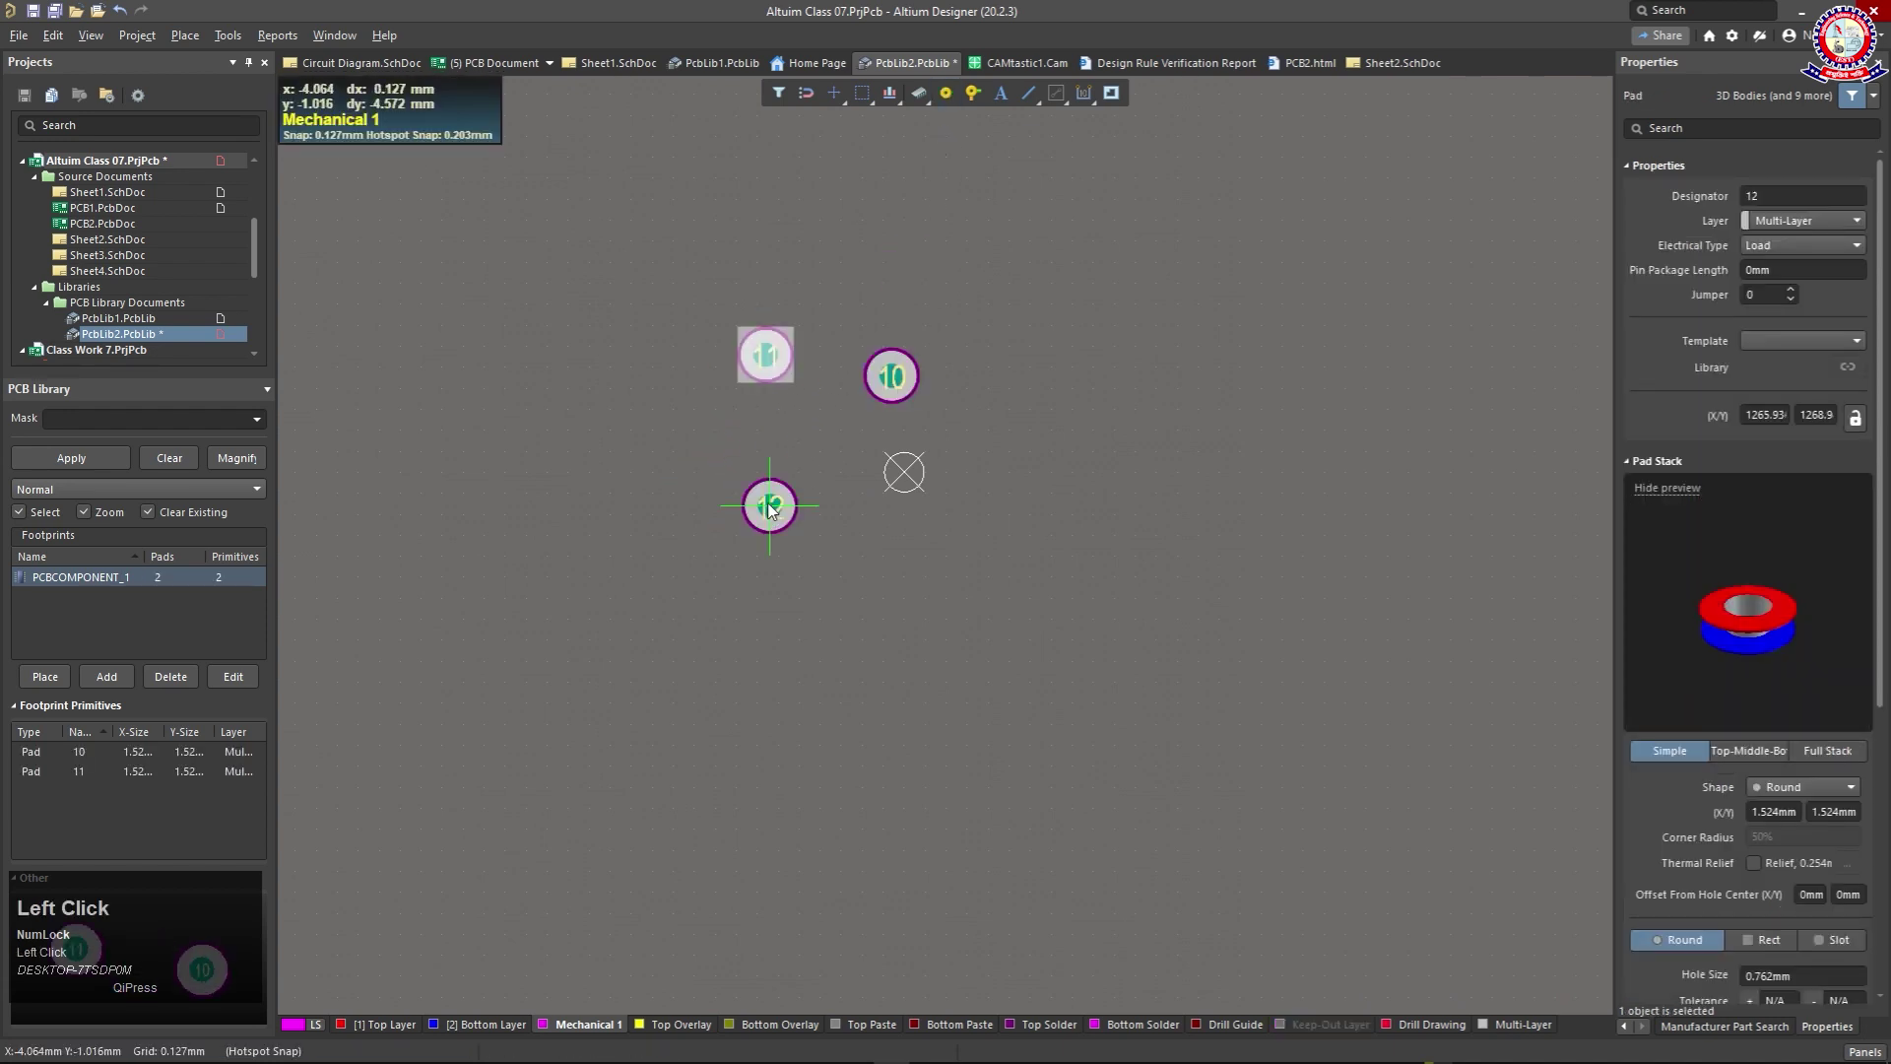
{"action": "left_click", "coordinate": [823, 563]}
Step: Place a stray pad far below the others, end pad placement and delete that pad
{"action": "scroll", "coordinate": [709, 610], "scroll_direction": "down", "scroll_amount": 5}
{"action": "scroll", "coordinate": [758, 640], "scroll_direction": "down", "scroll_amount": 5}
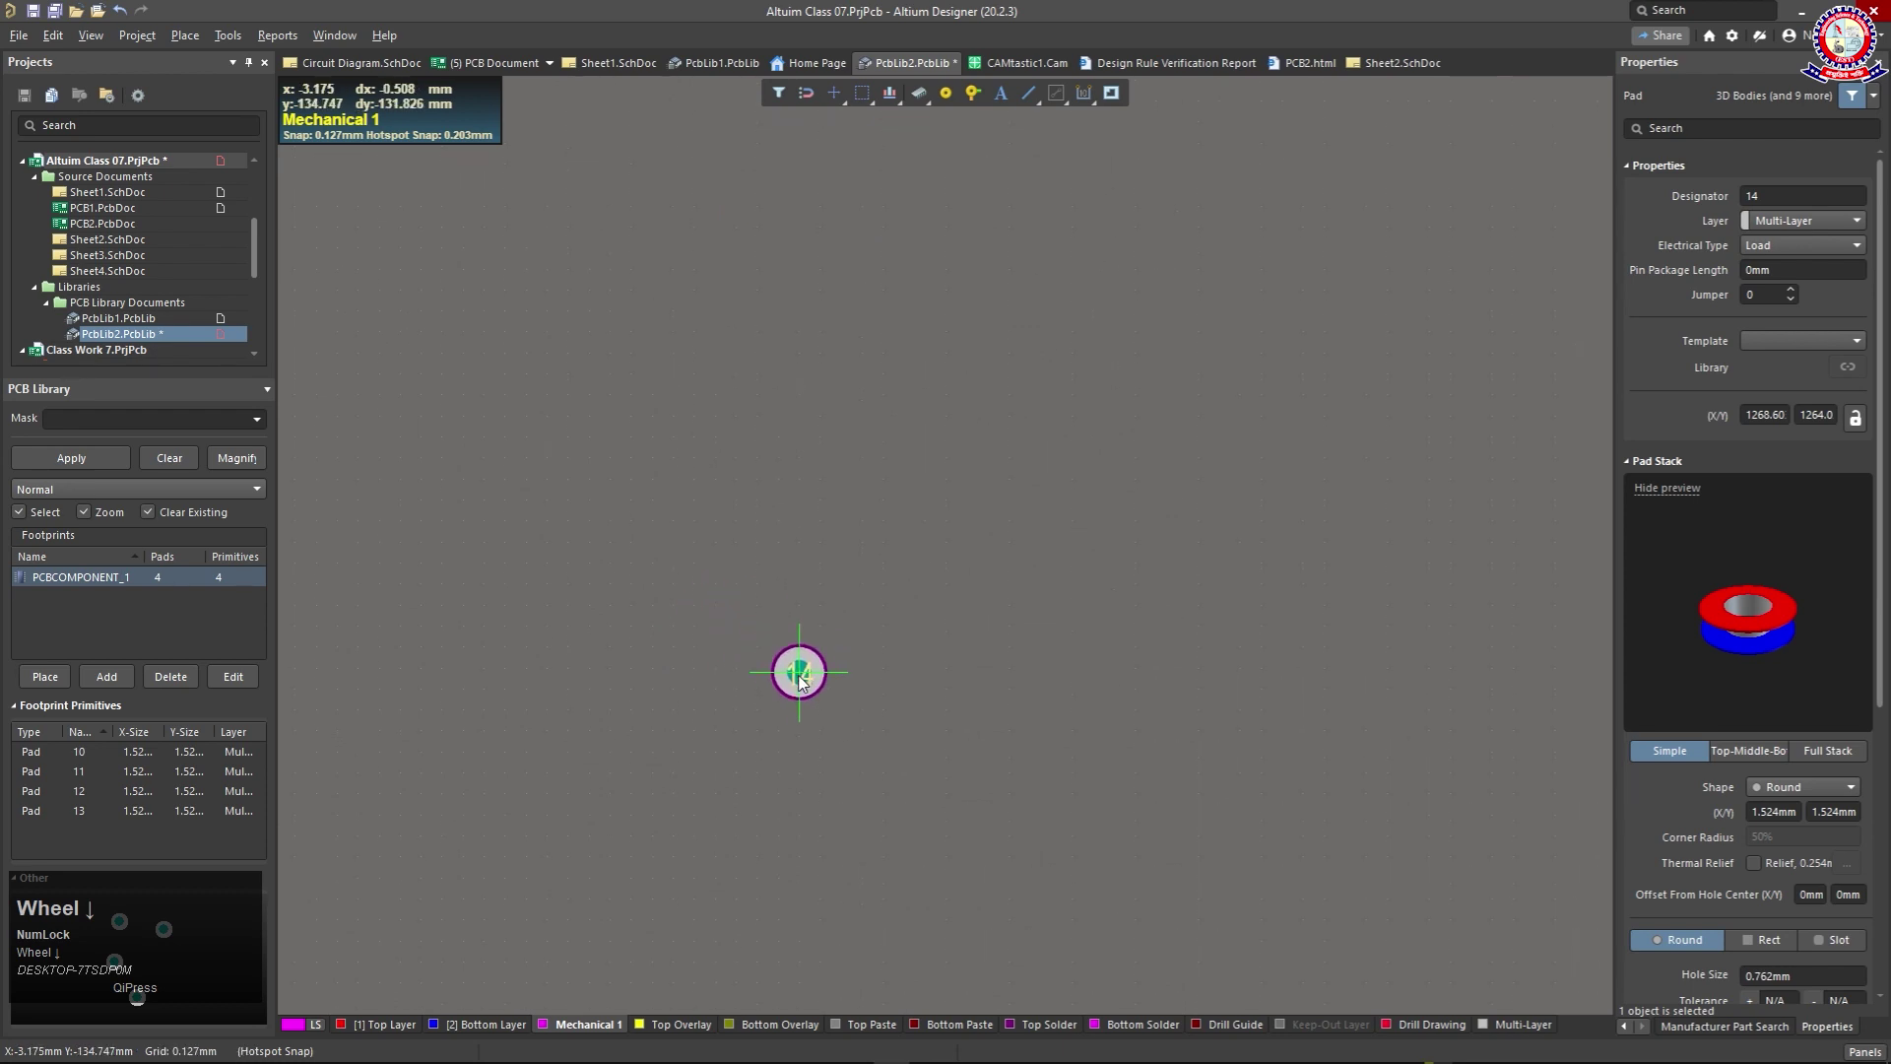
{"action": "left_click", "coordinate": [865, 630]}
{"action": "right_click", "coordinate": [813, 694]}
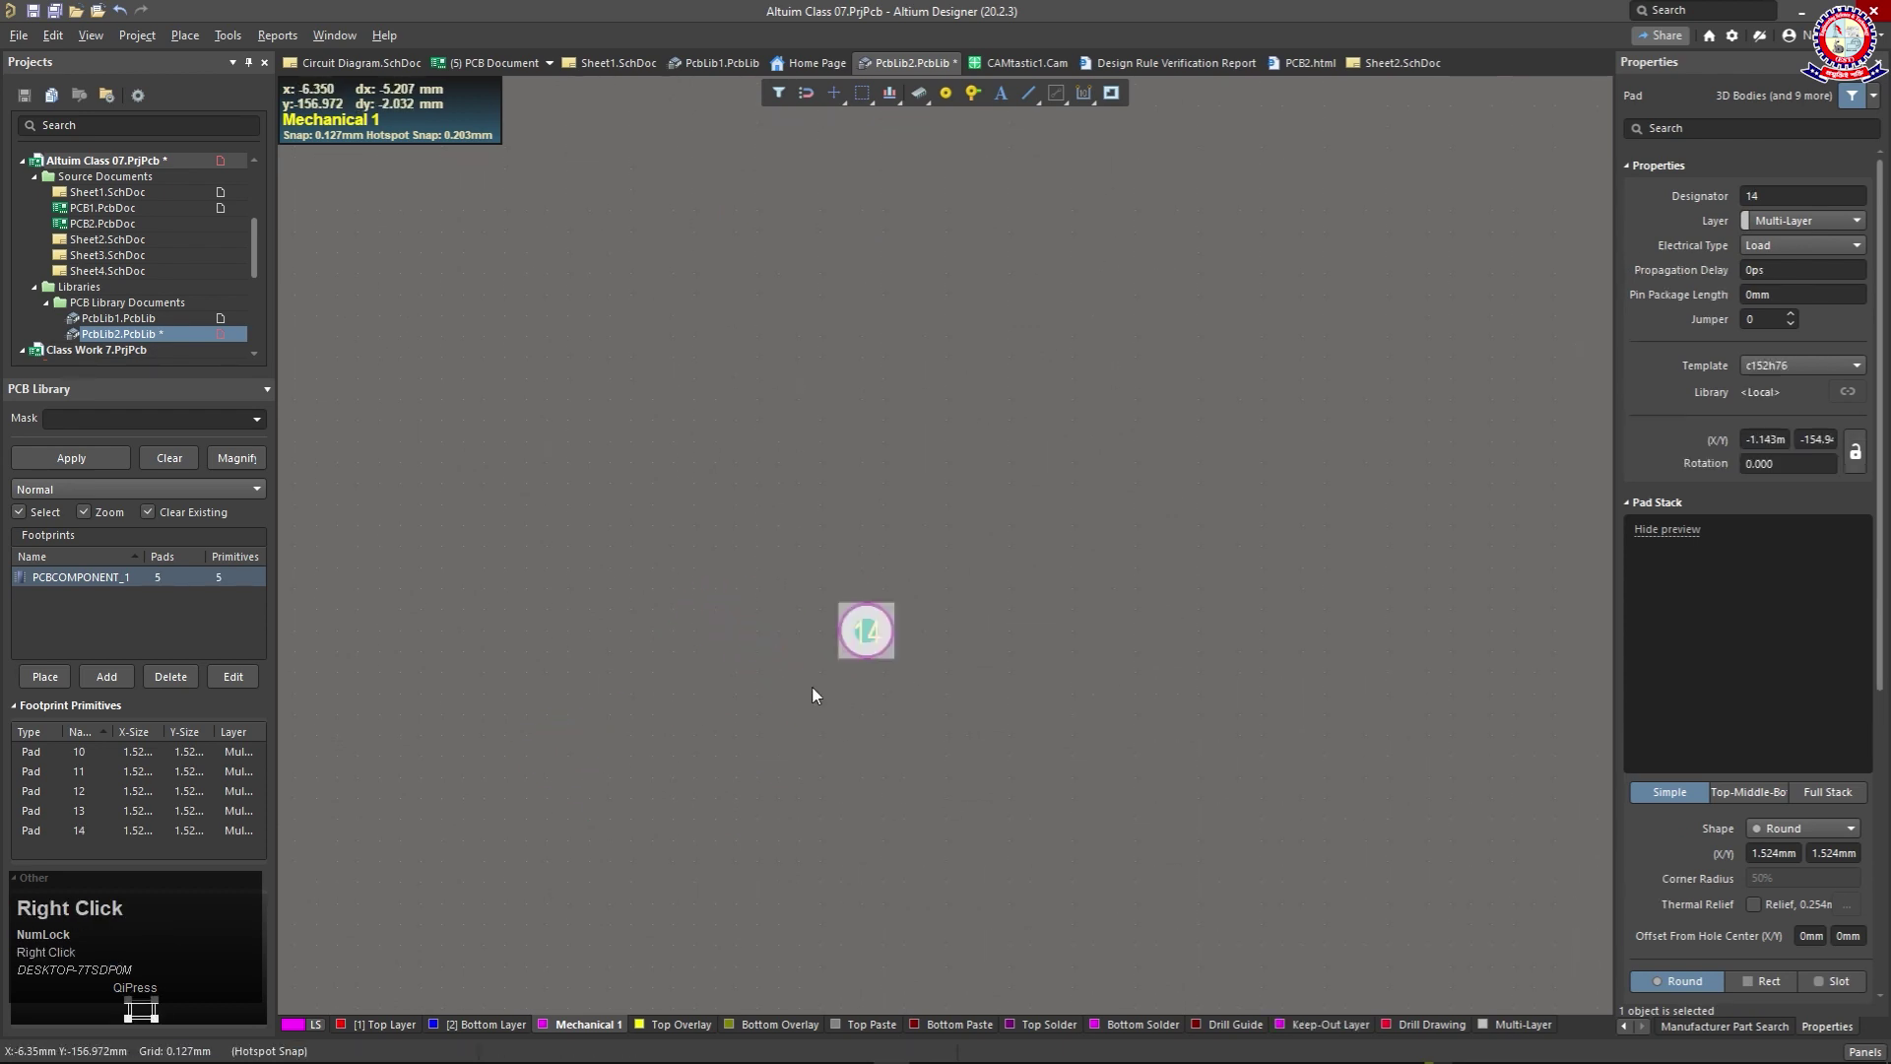
{"action": "left_click", "coordinate": [859, 631]}
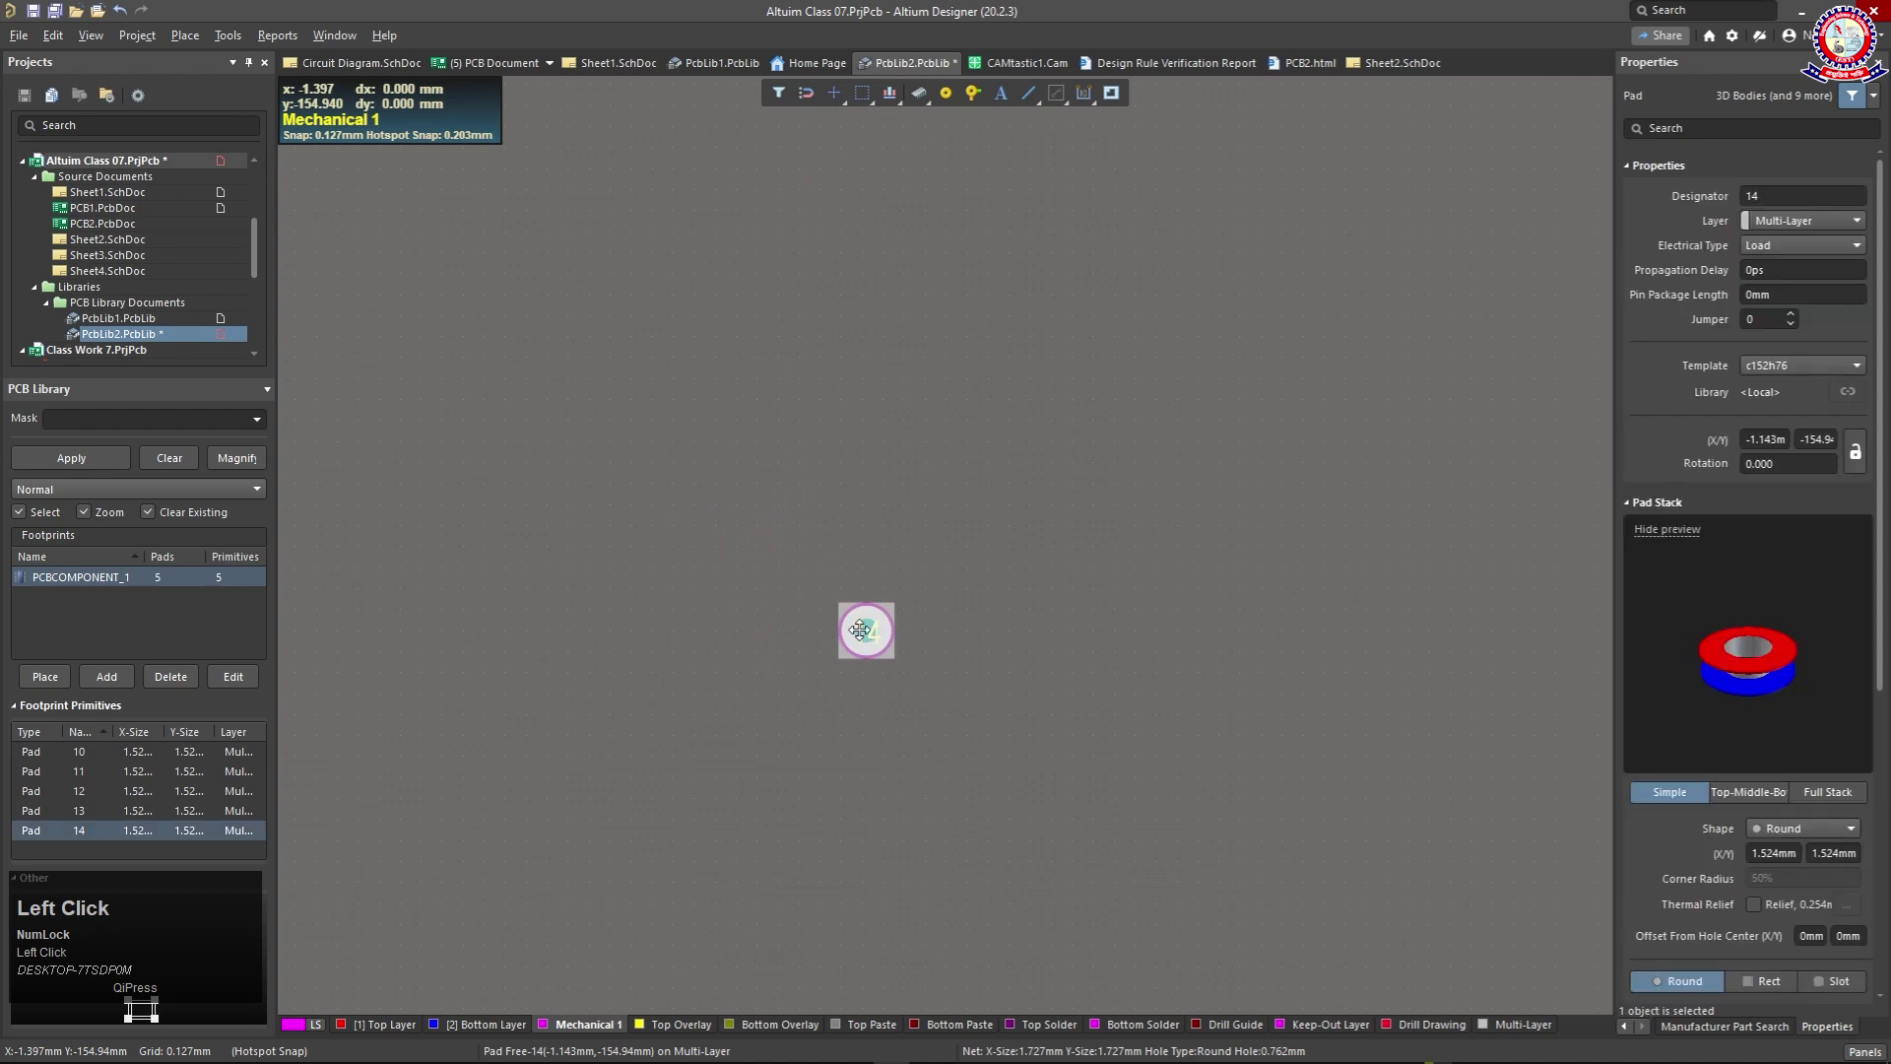
{"action": "key", "text": "Delete"}
Step: Move the view away from the footprint and use Zoom All to fit all its pads
{"action": "scroll", "coordinate": [861, 640], "scroll_direction": "down", "scroll_amount": 1}
{"action": "scroll", "coordinate": [859, 642], "scroll_direction": "down", "scroll_amount": 9}
{"action": "scroll", "coordinate": [817, 611], "scroll_direction": "down", "scroll_amount": 2}
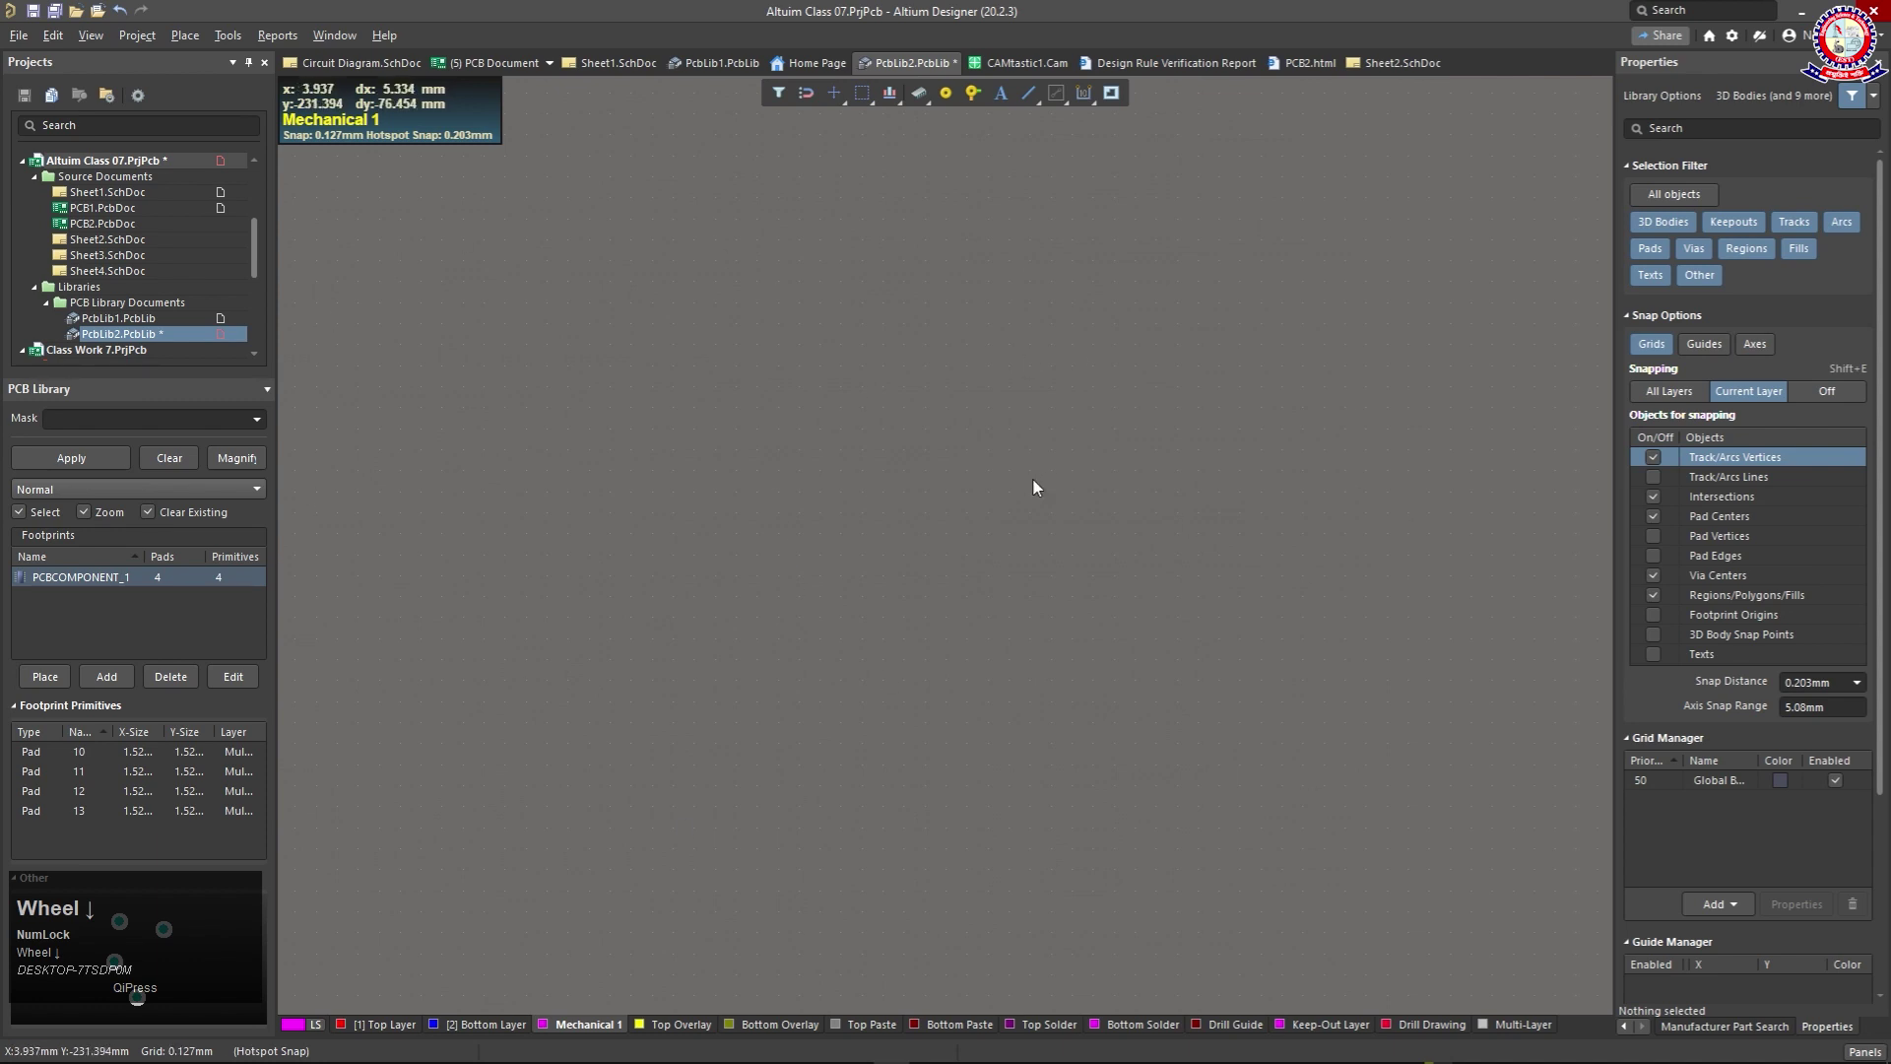
{"action": "scroll", "coordinate": [856, 430], "scroll_direction": "down", "scroll_amount": 3}
{"action": "scroll", "coordinate": [742, 536], "scroll_direction": "down", "scroll_amount": 10}
{"action": "scroll", "coordinate": [755, 530], "scroll_direction": "up", "scroll_amount": 2}
{"action": "scroll", "coordinate": [721, 452], "scroll_direction": "up", "scroll_amount": 3}
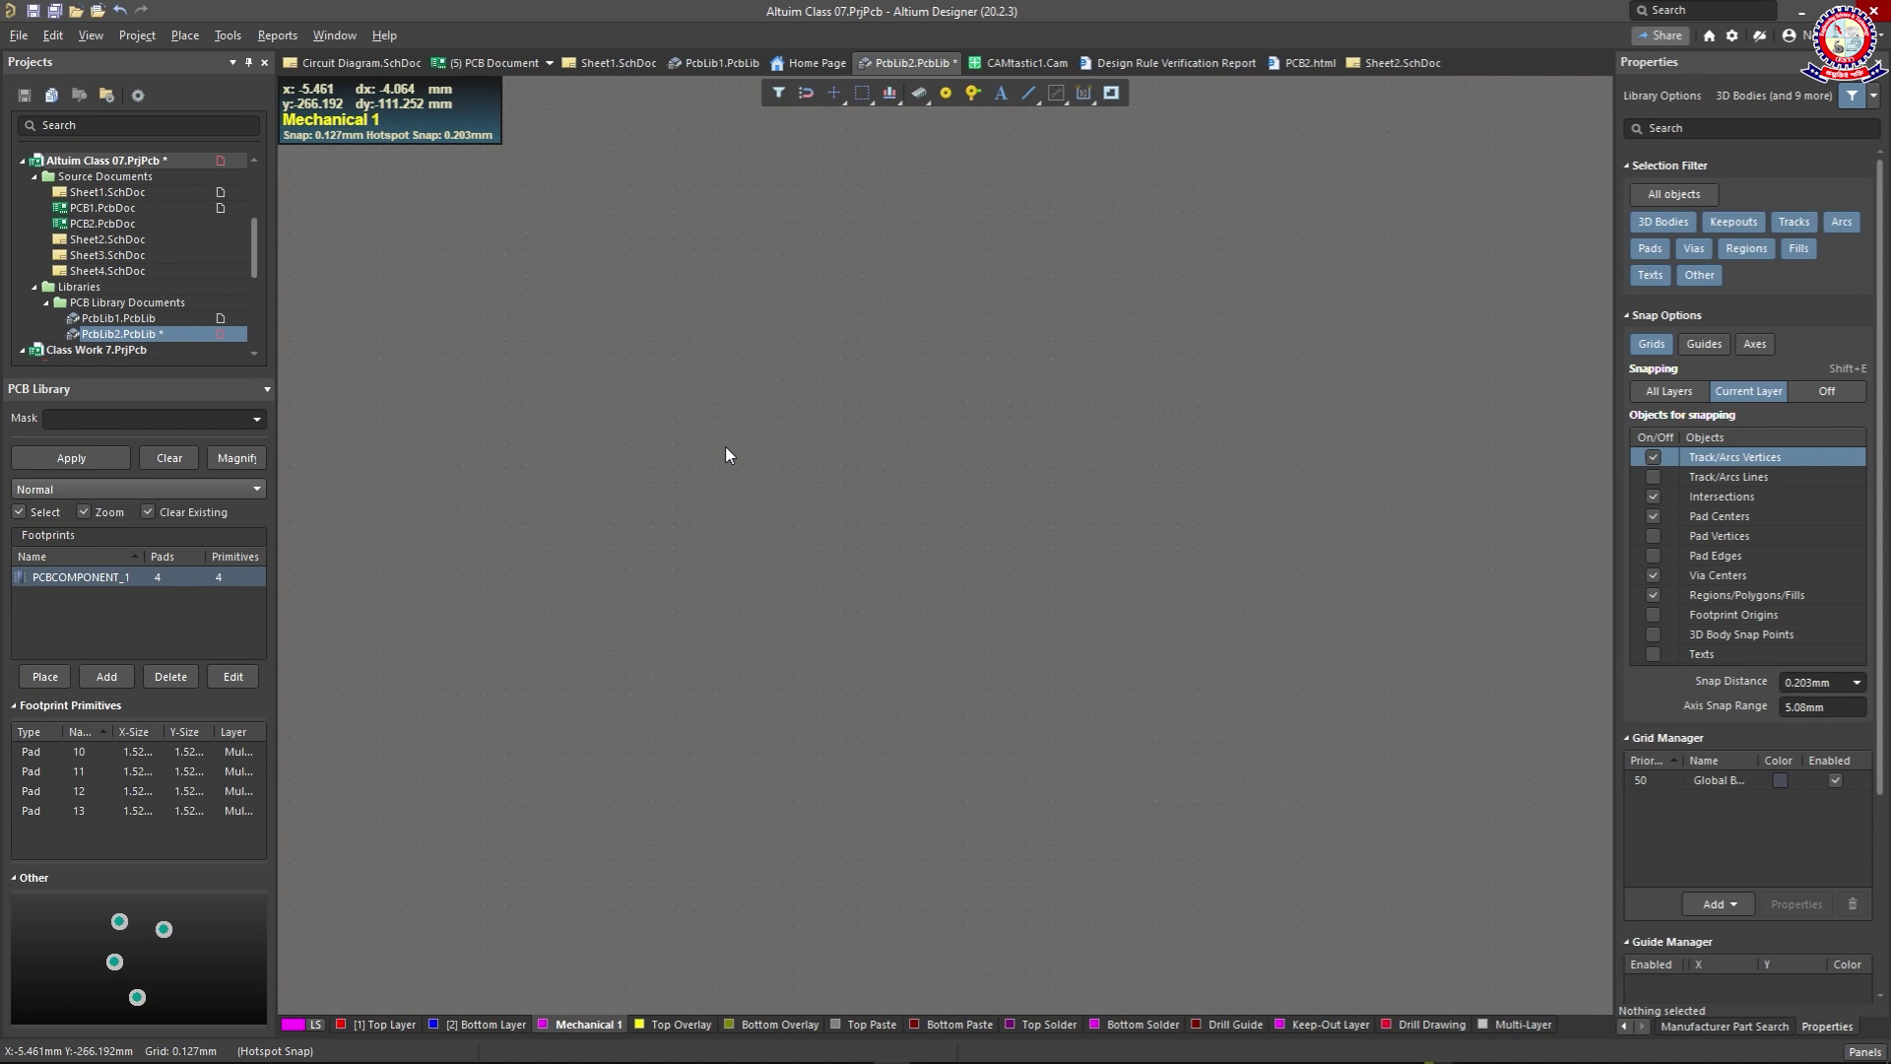
{"action": "key", "text": "z"}
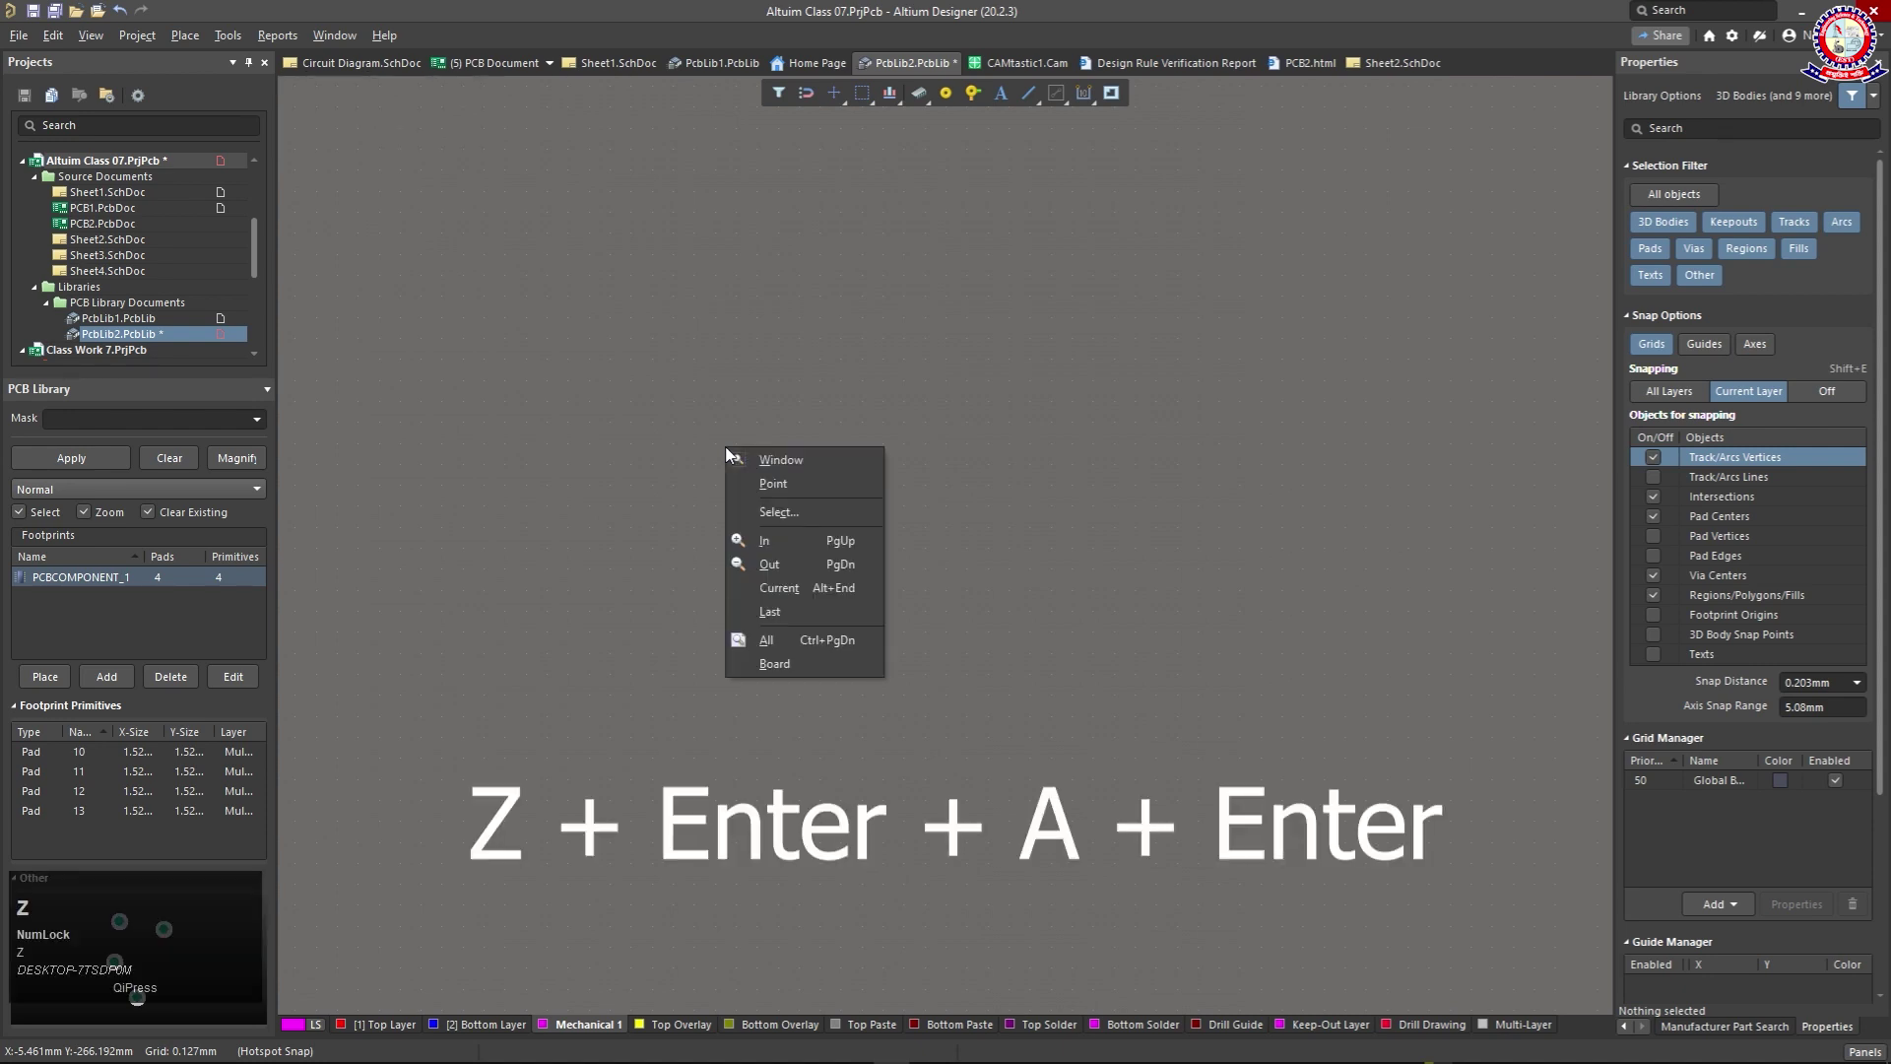
{"action": "key", "text": "Return"}
{"action": "key", "text": "a"}
{"action": "key", "text": "Return"}
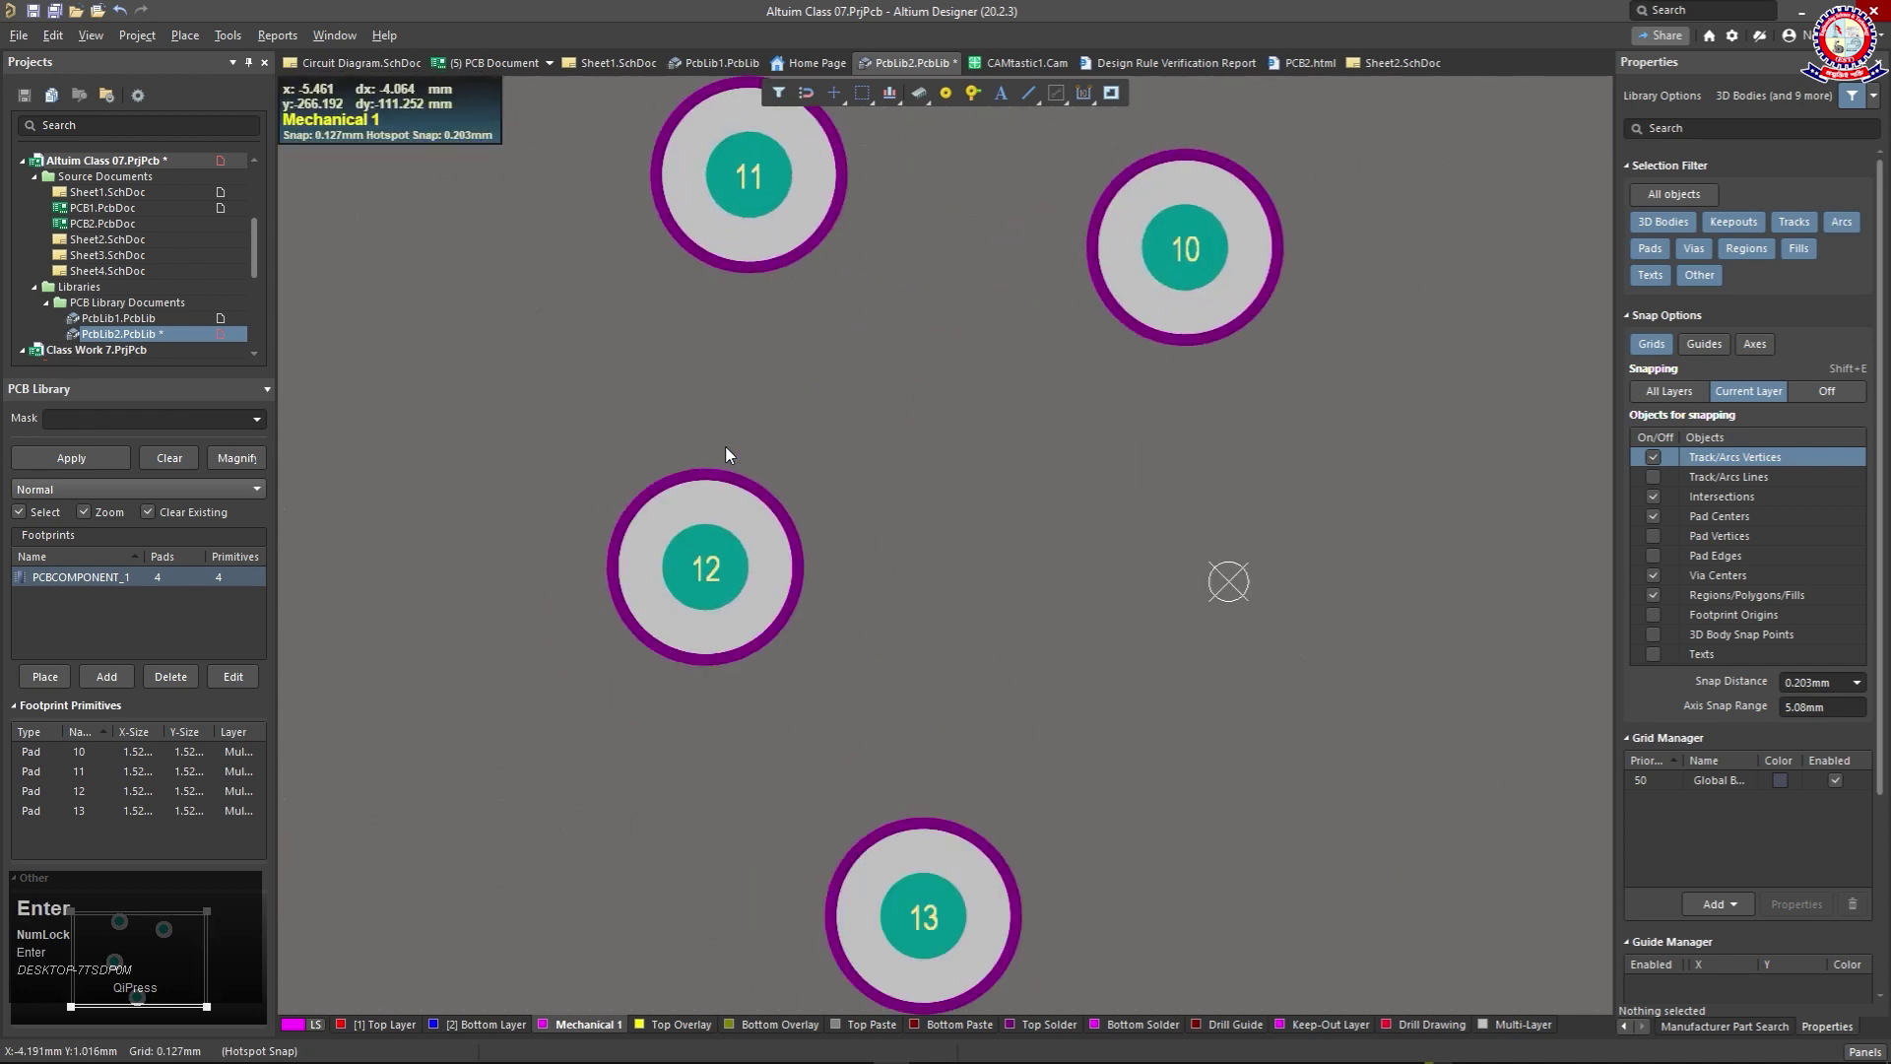
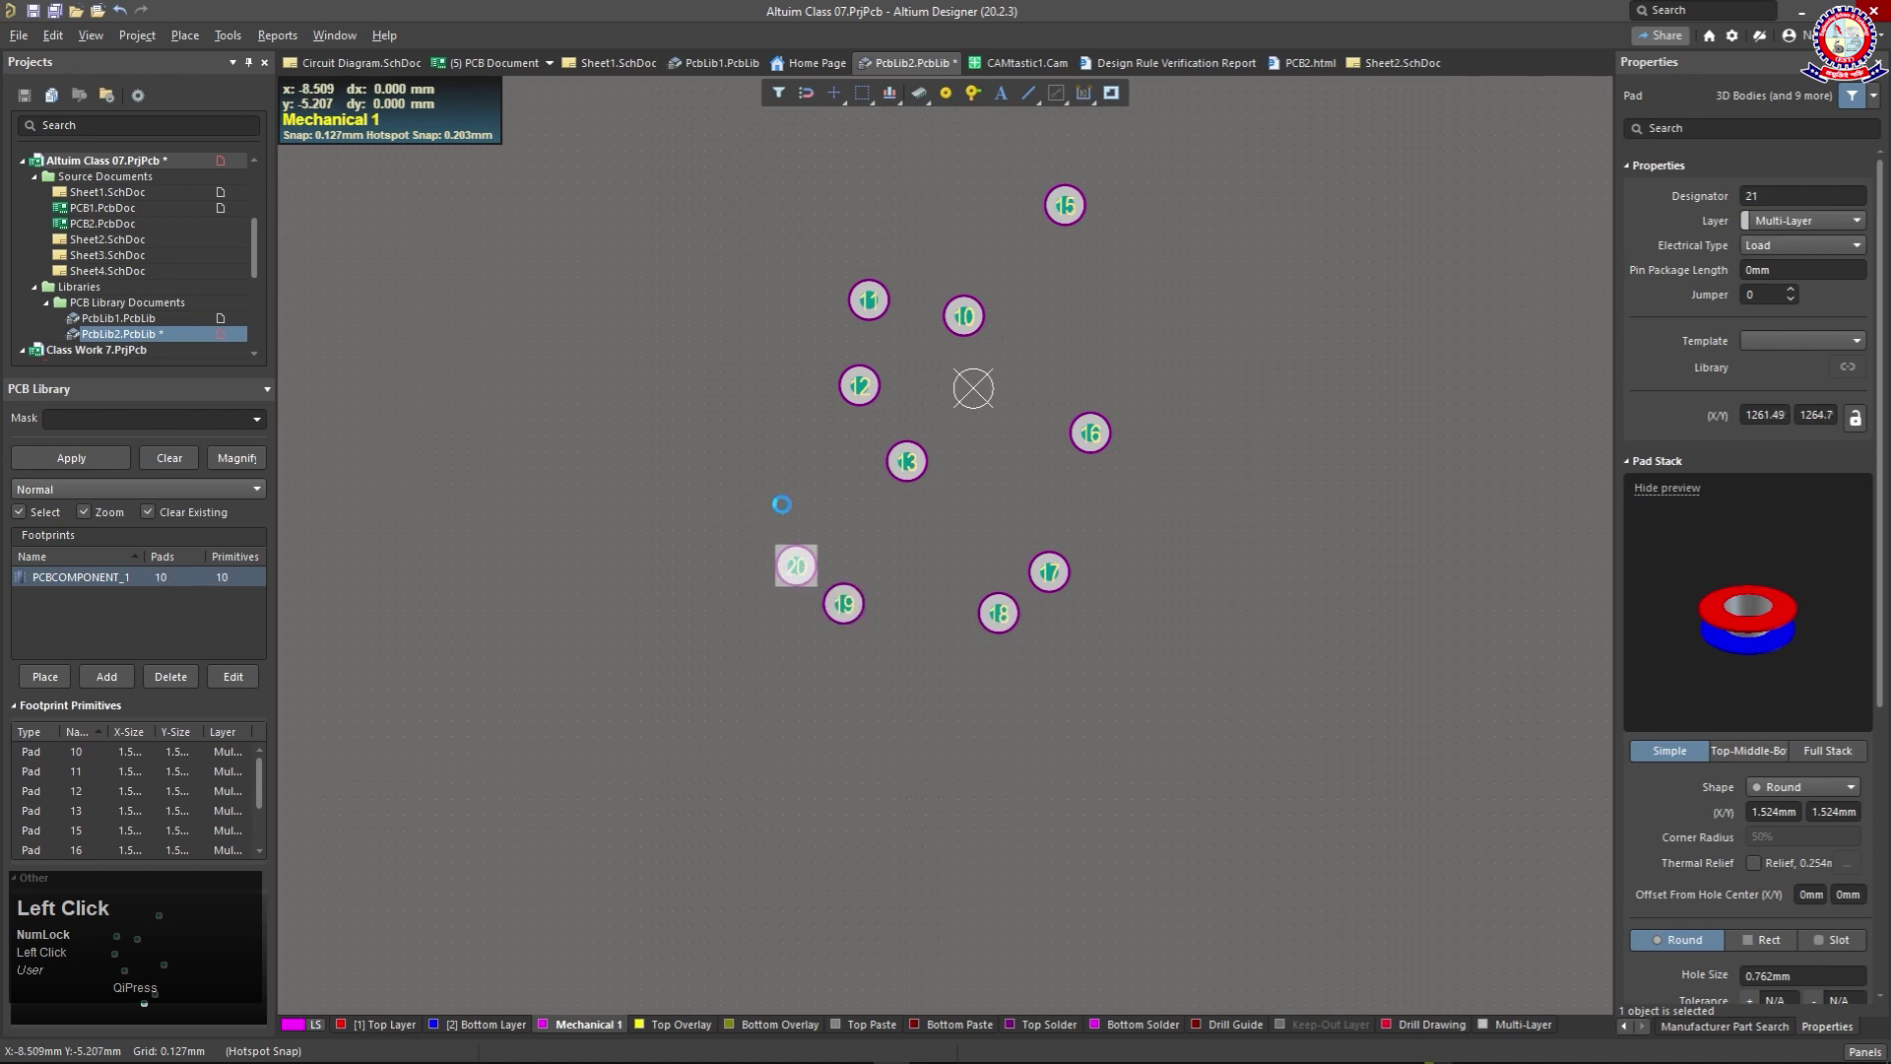
Step: Place two more pads above the lower-left pads of the group and end pad placement
{"action": "left_click", "coordinate": [761, 517]}
{"action": "left_click", "coordinate": [745, 422]}
{"action": "right_click", "coordinate": [690, 343]}
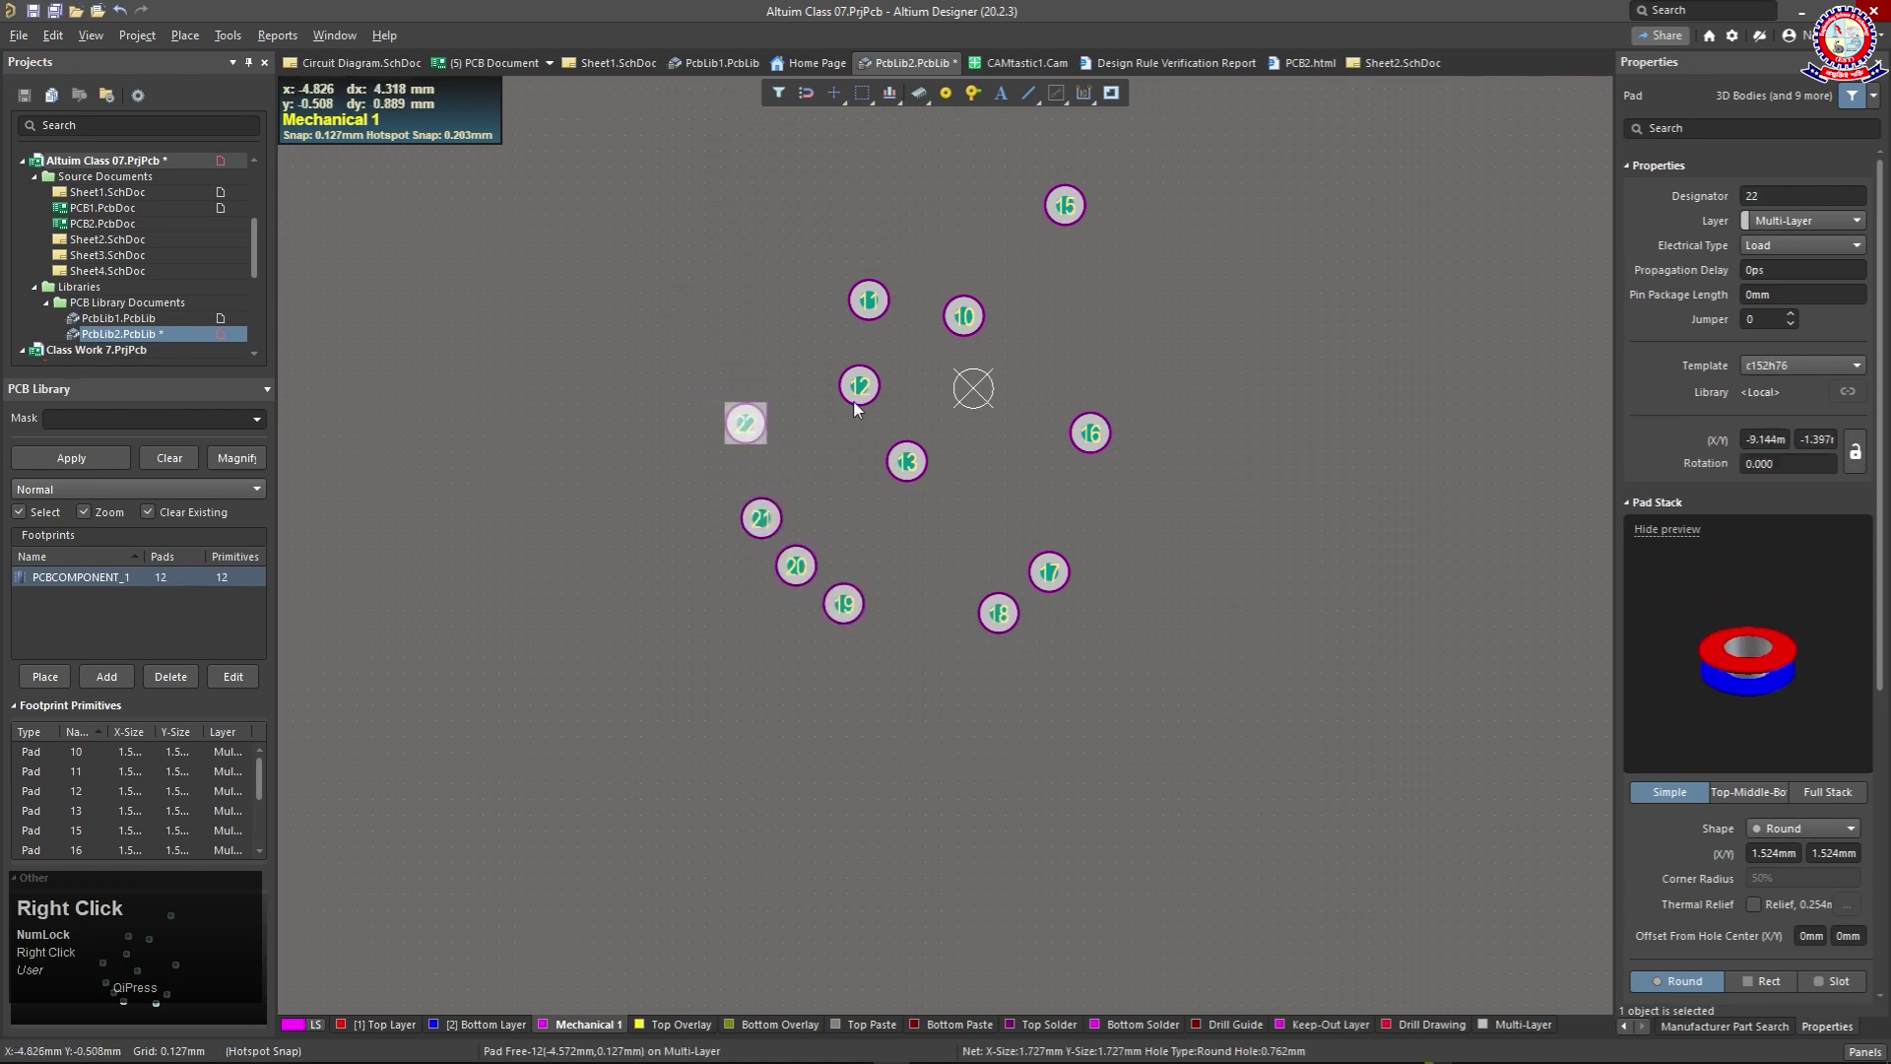
Step: Select pad 12 and jump the view to the selection
{"action": "left_click", "coordinate": [719, 569]}
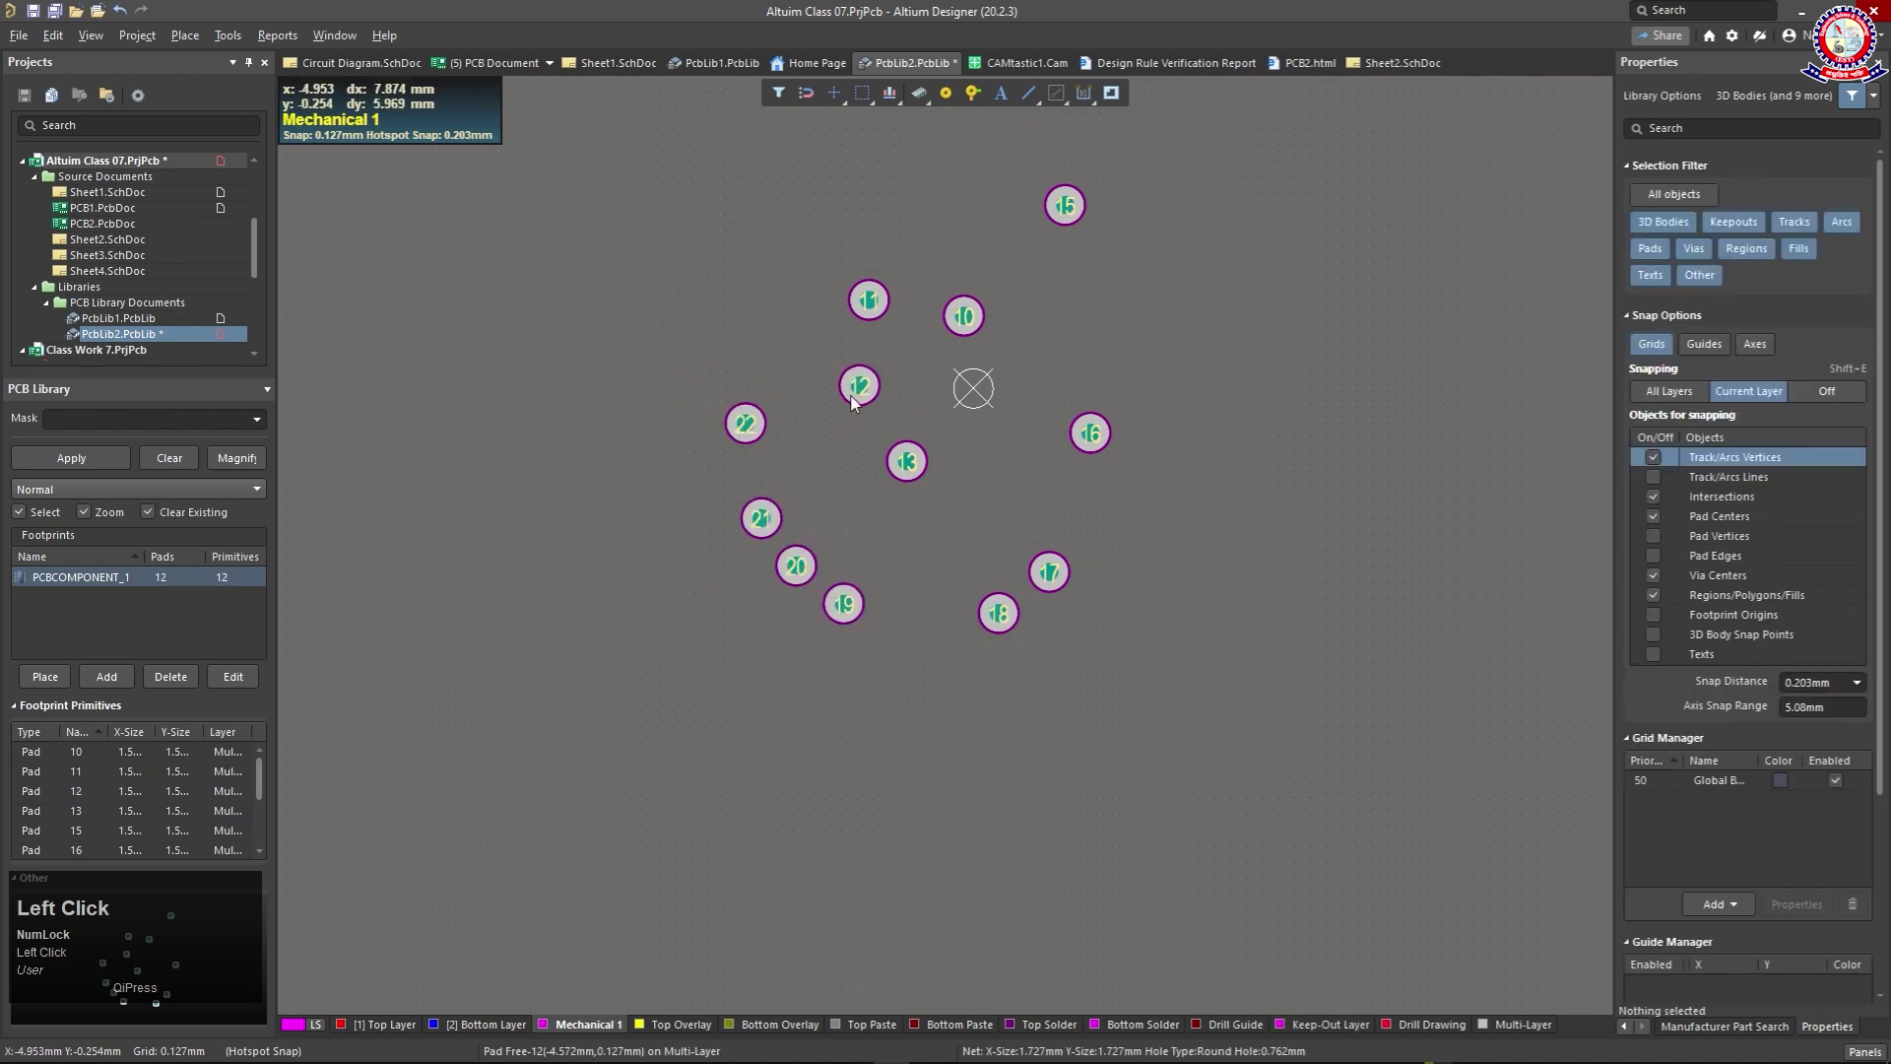
{"action": "left_click", "coordinate": [859, 385]}
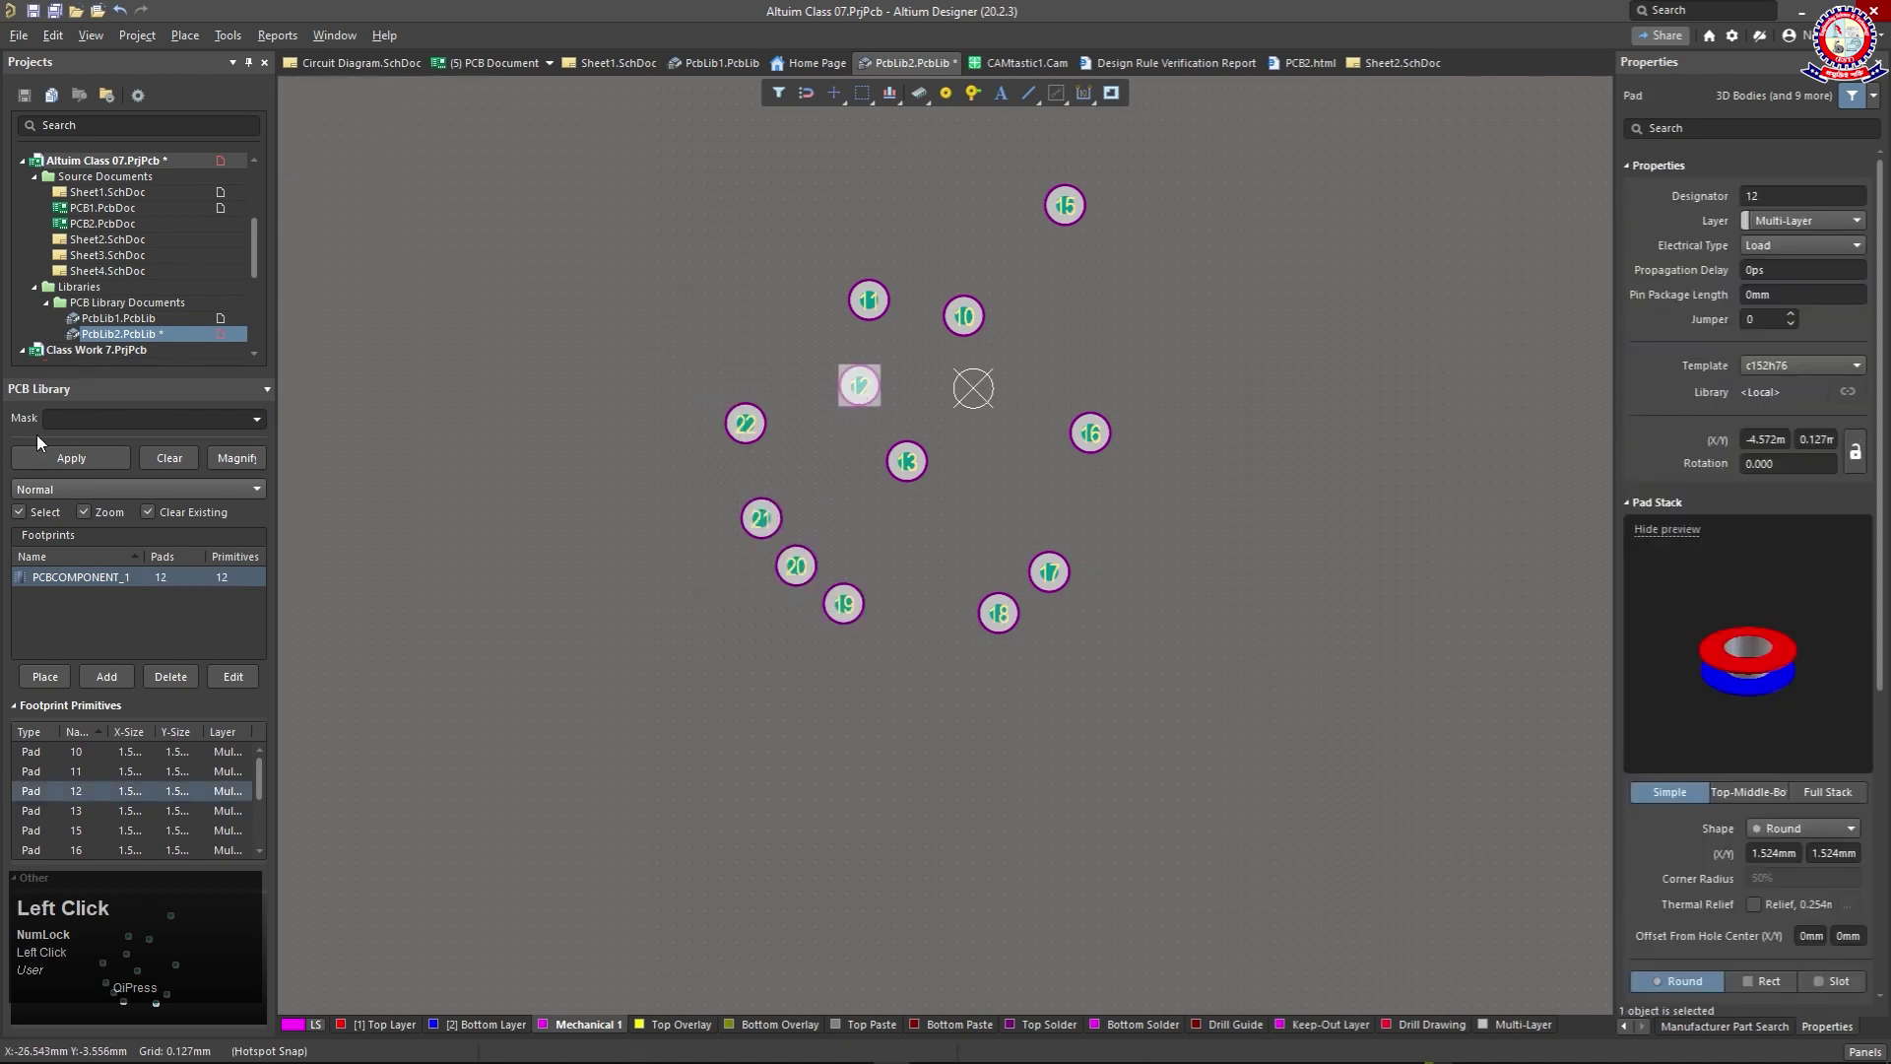
{"action": "left_click", "coordinate": [50, 40]}
{"action": "mouse_move", "coordinate": [75, 481]}
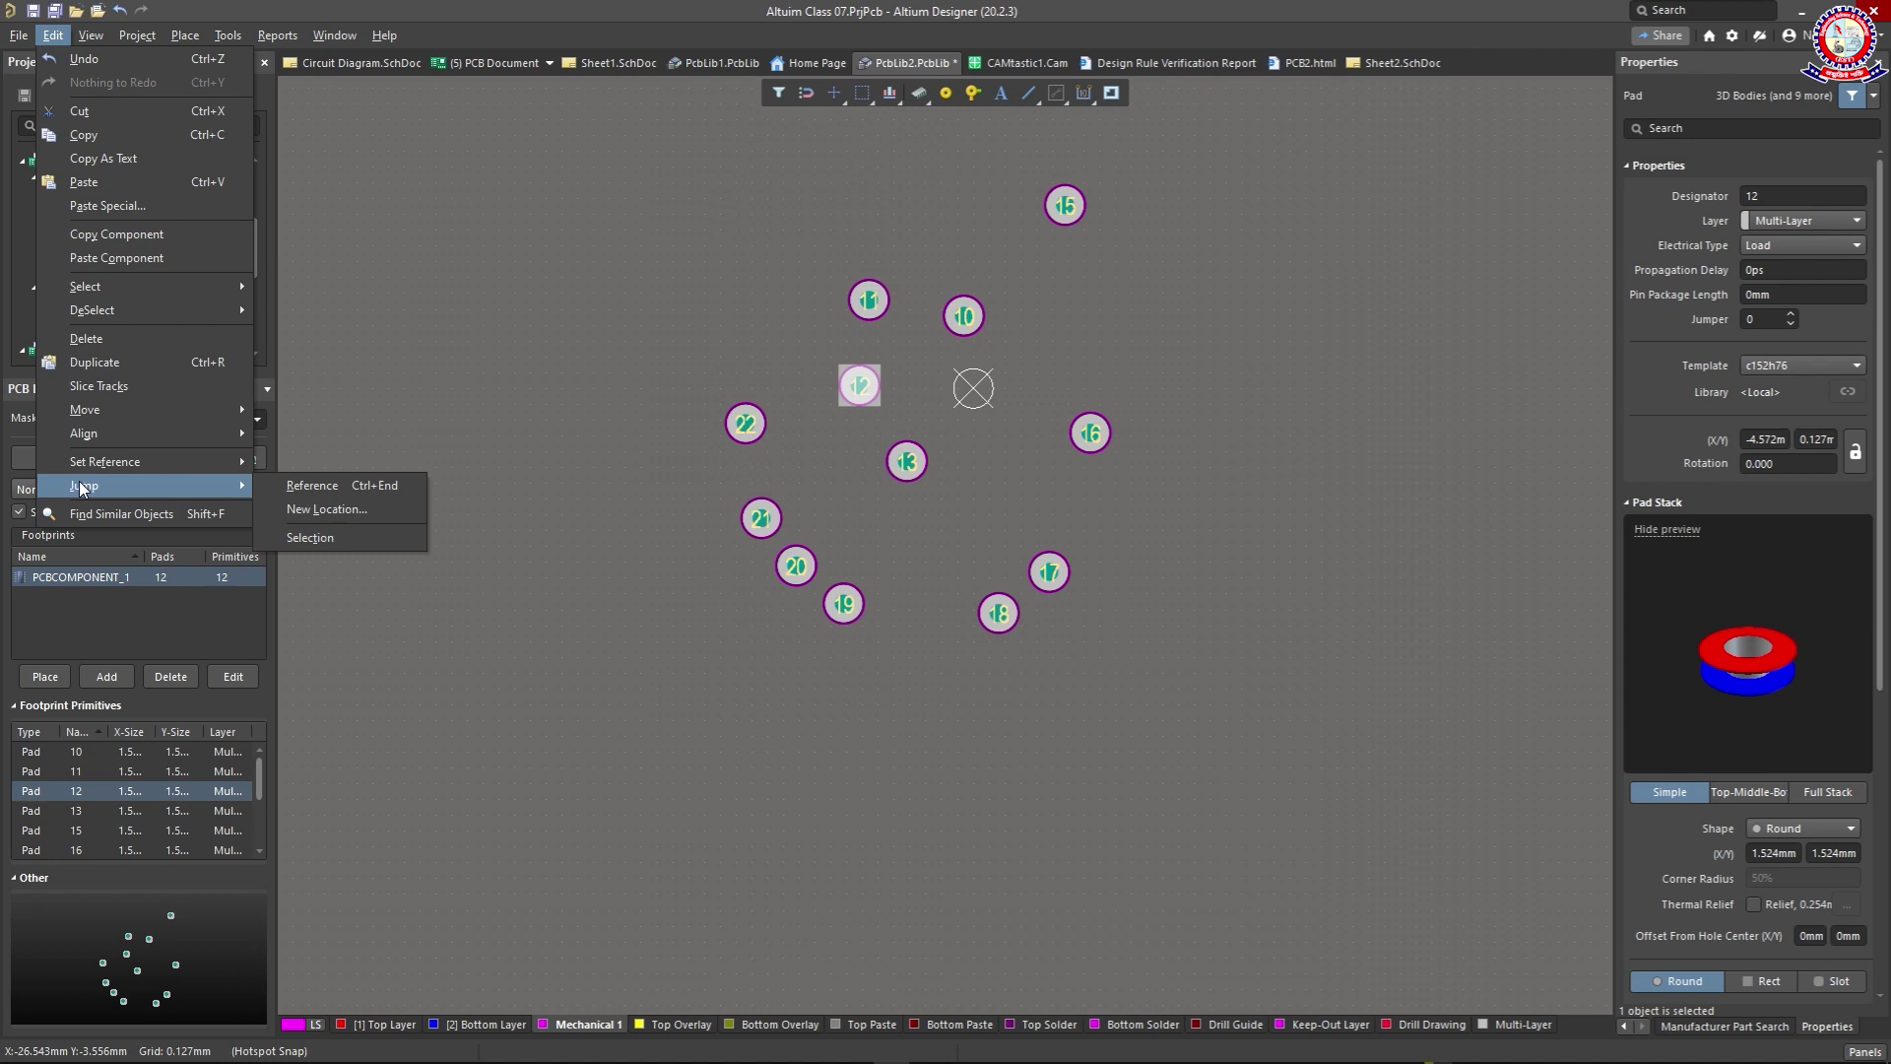
{"action": "left_click", "coordinate": [339, 537]}
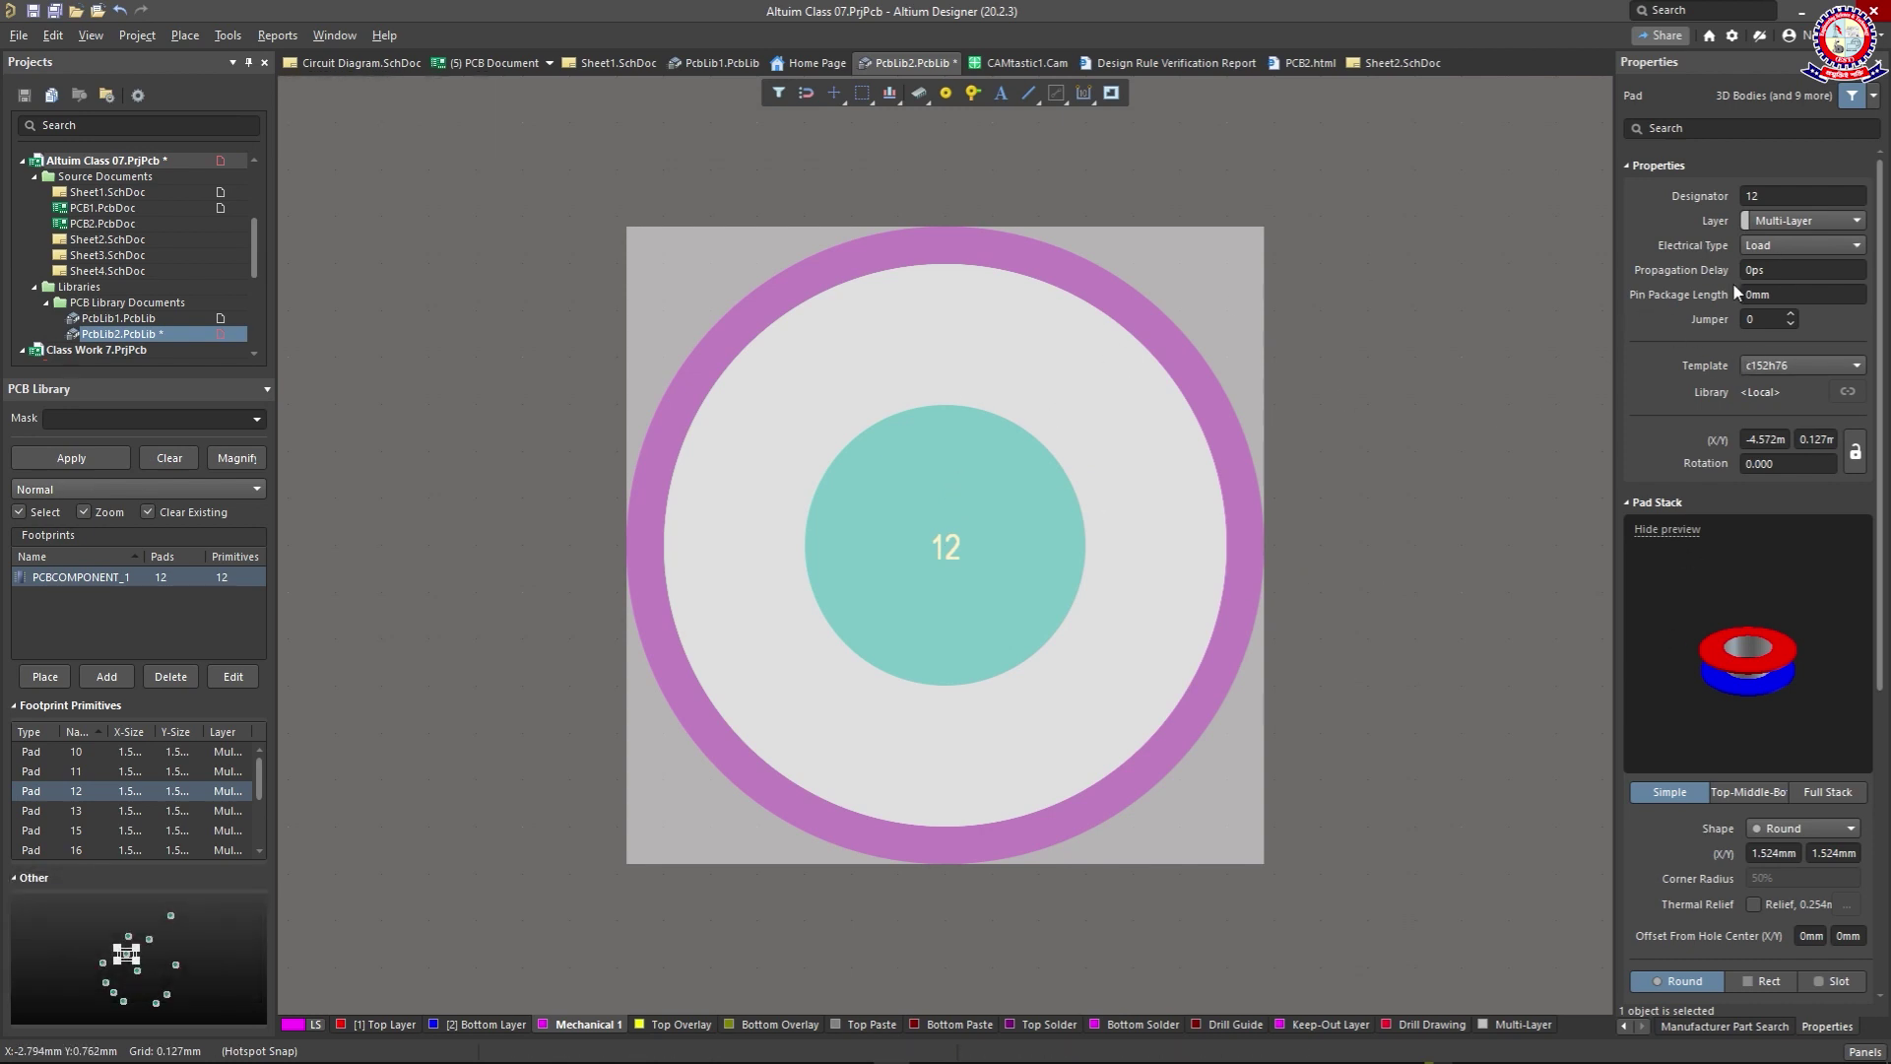
Step: Deselect pad 12 and undo the last two pad placements
{"action": "left_click", "coordinate": [1336, 461]}
{"action": "key", "text": "ctrl+z"}
{"action": "key", "text": "ctrl+z"}
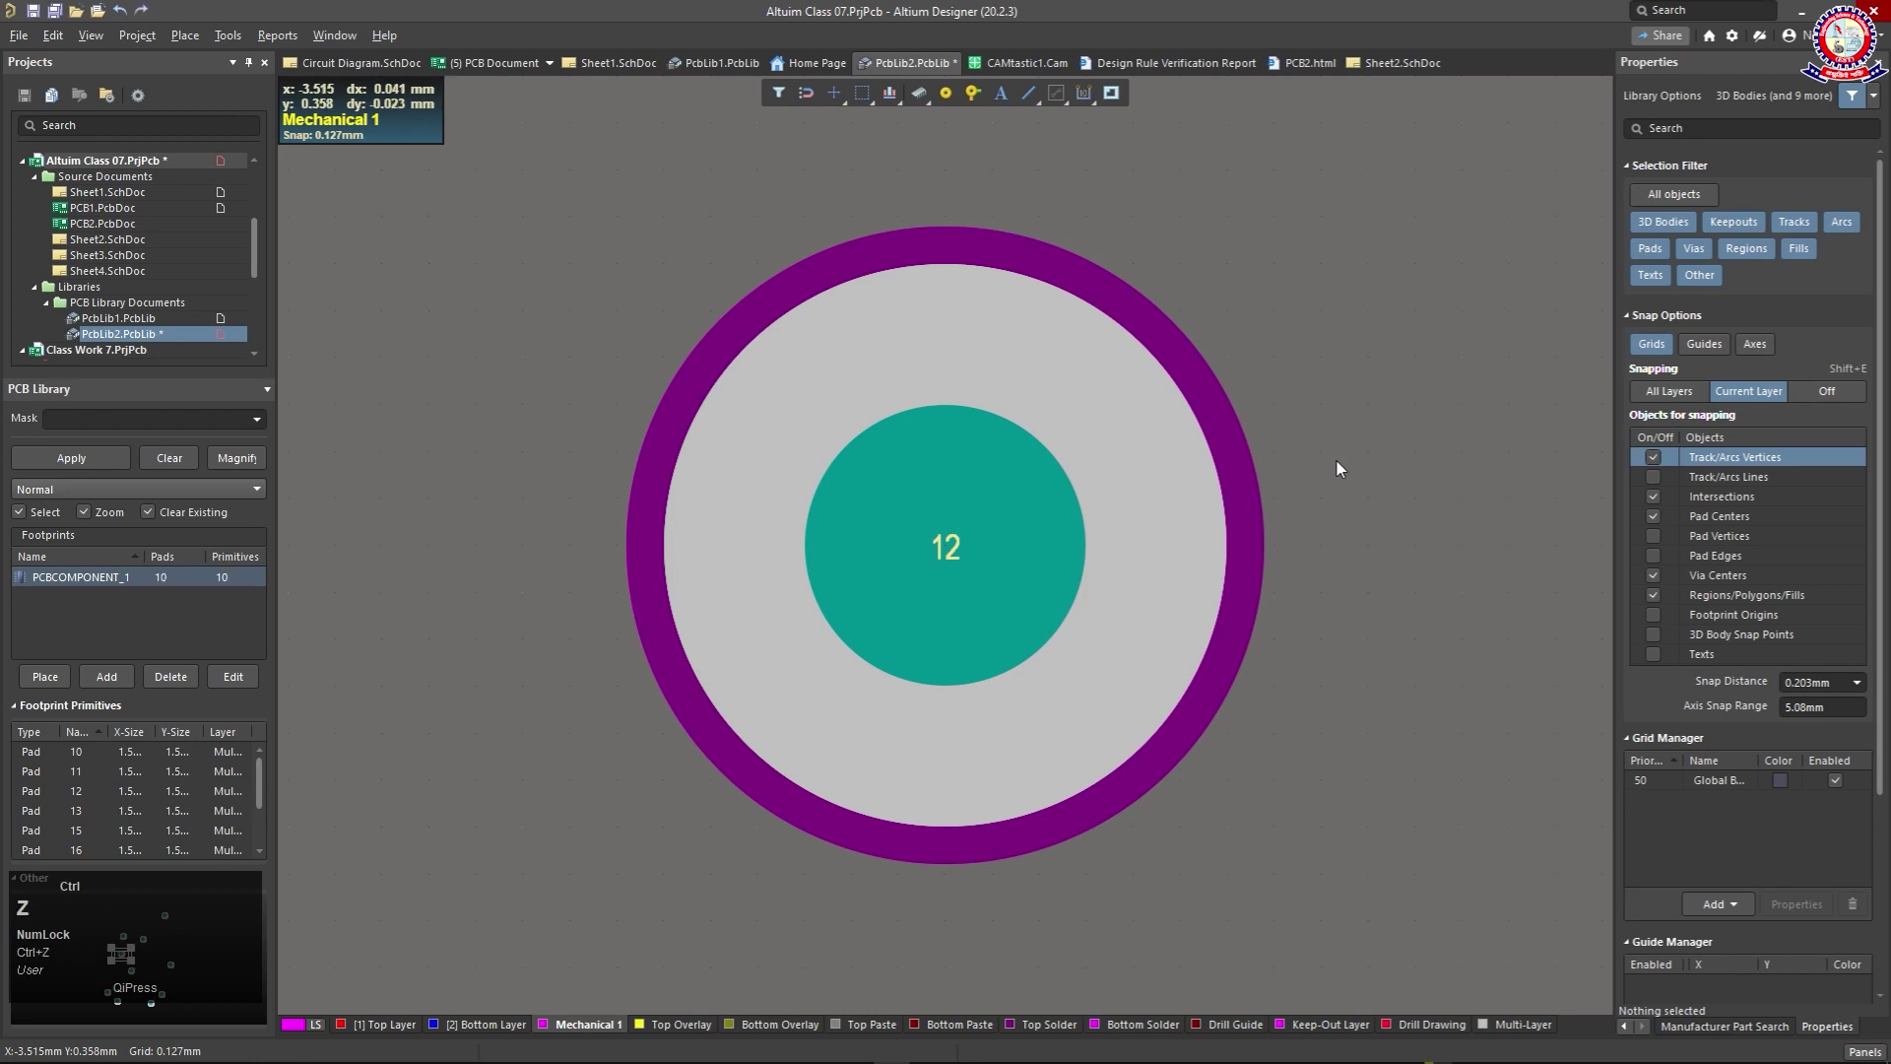
{"action": "scroll", "coordinate": [1338, 461], "scroll_direction": "down", "scroll_amount": 4, "text": "ctrl"}
{"action": "scroll", "coordinate": [1359, 455], "scroll_direction": "down", "scroll_amount": 2, "text": "ctrl"}
{"action": "right_click_drag", "start_coordinate": [1392, 452], "coordinate": [891, 409]}
{"action": "scroll", "coordinate": [890, 410], "scroll_direction": "down", "scroll_amount": 3}
{"action": "scroll", "coordinate": [884, 400], "scroll_direction": "up", "scroll_amount": 3}
{"action": "scroll", "coordinate": [886, 403], "scroll_direction": "up", "scroll_amount": 2}
{"action": "scroll", "coordinate": [886, 404], "scroll_direction": "down", "scroll_amount": 1}
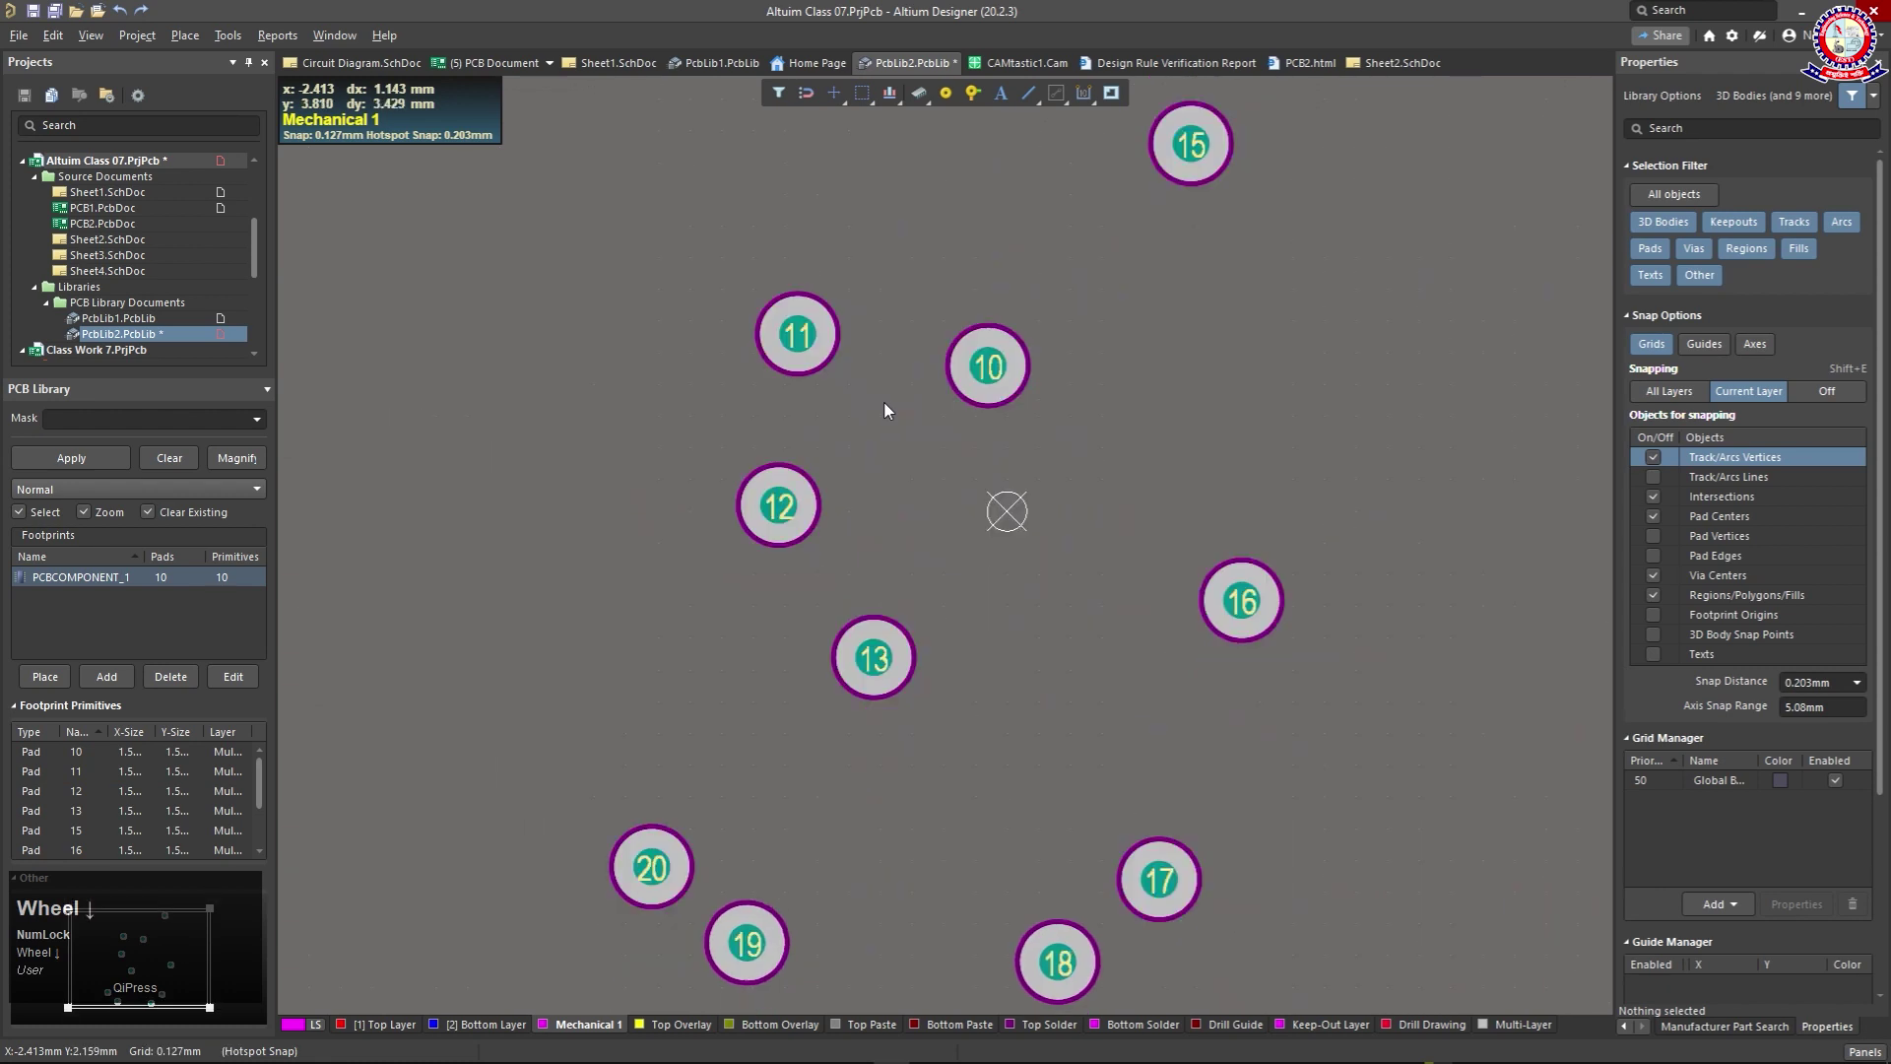
Step: Jump to the footprint's reference point
{"action": "left_click", "coordinate": [53, 36]}
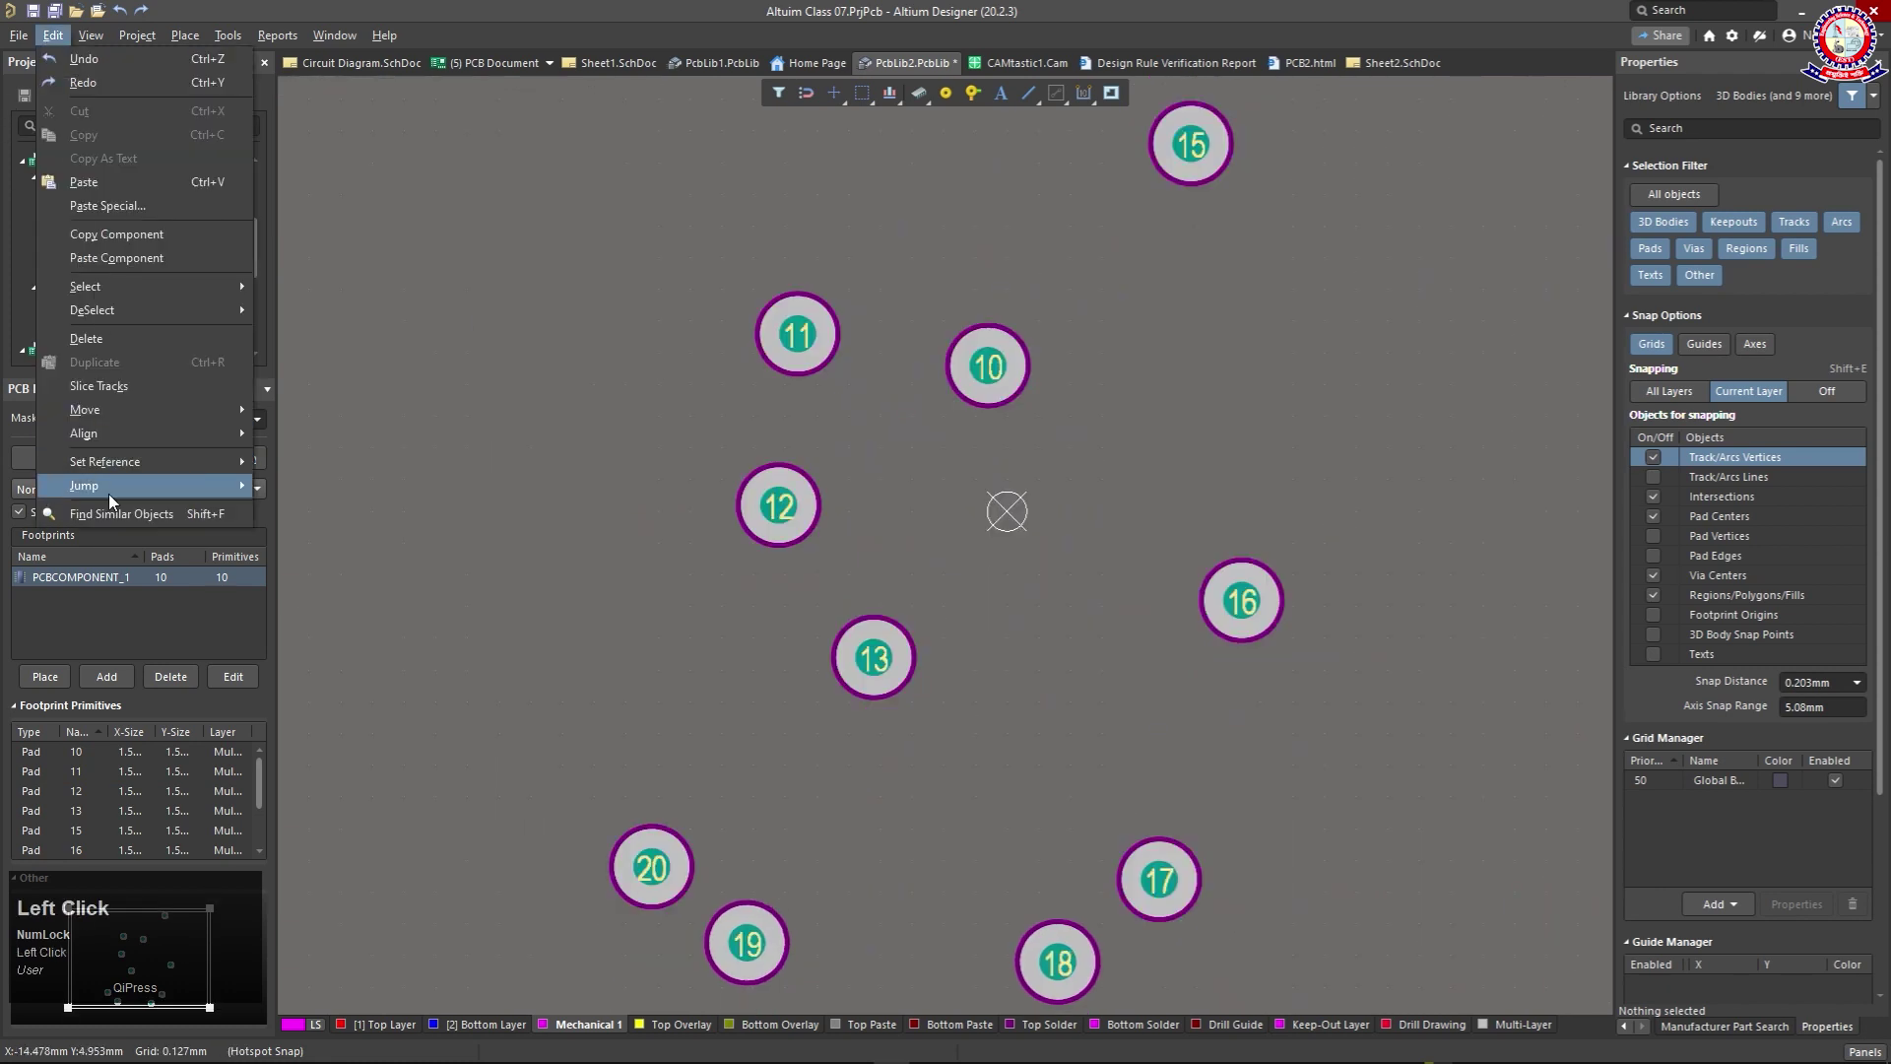
{"action": "mouse_move", "coordinate": [108, 490]}
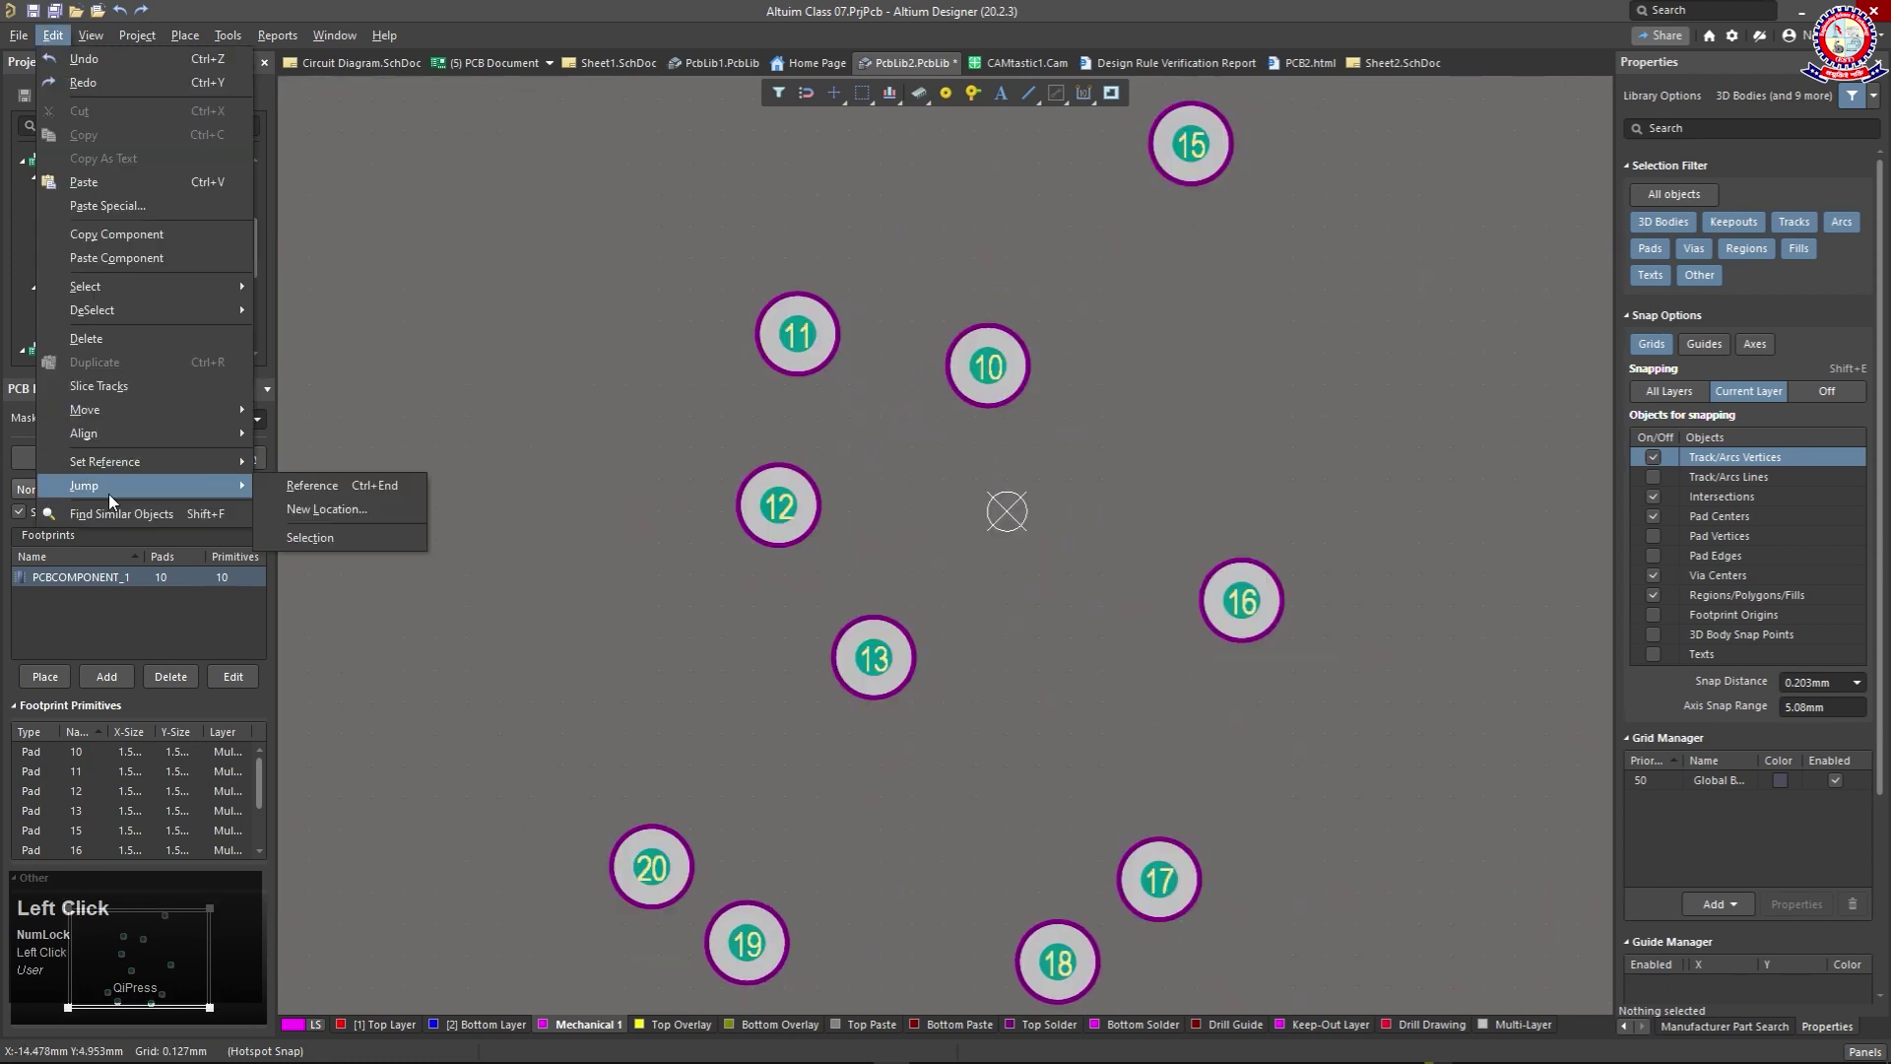
{"action": "left_click", "coordinate": [286, 487]}
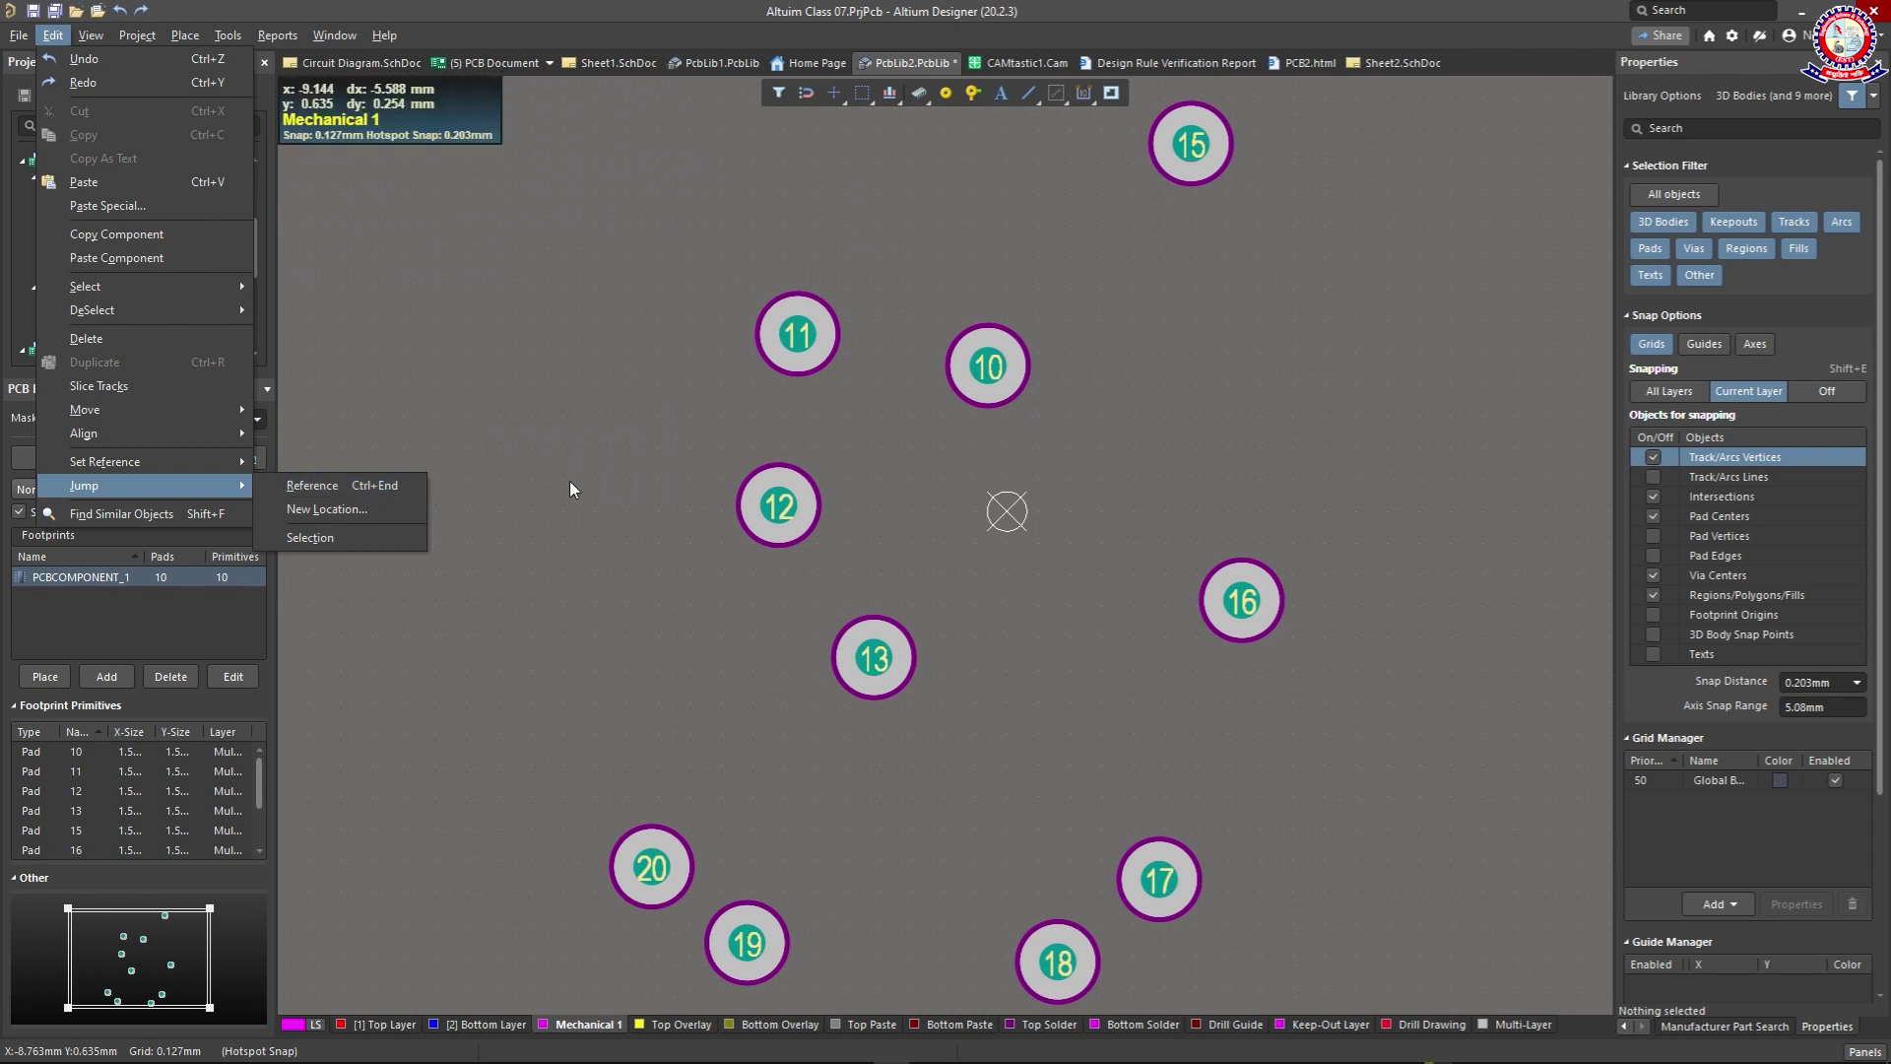
{"action": "left_click", "coordinate": [384, 486]}
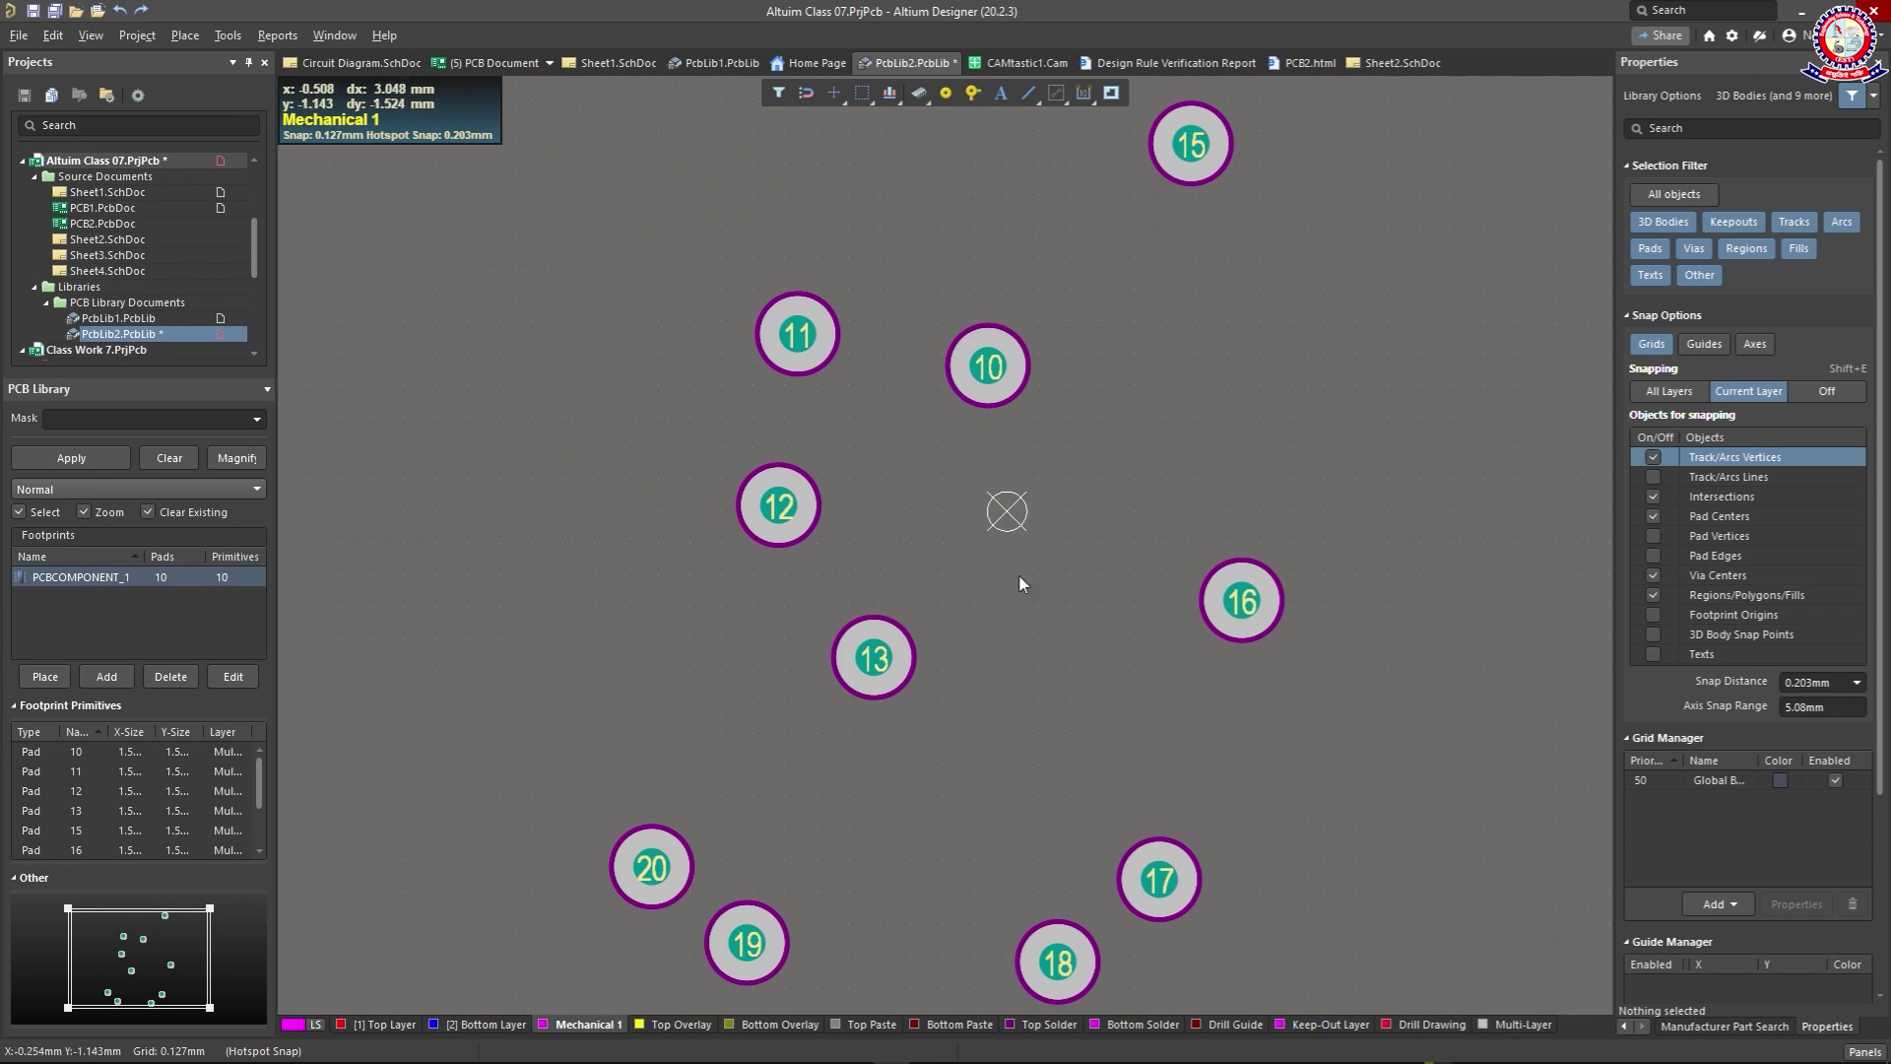
Step: Jump to a new location with X set to 5 and Delta X set to 10
{"action": "left_click", "coordinate": [52, 36]}
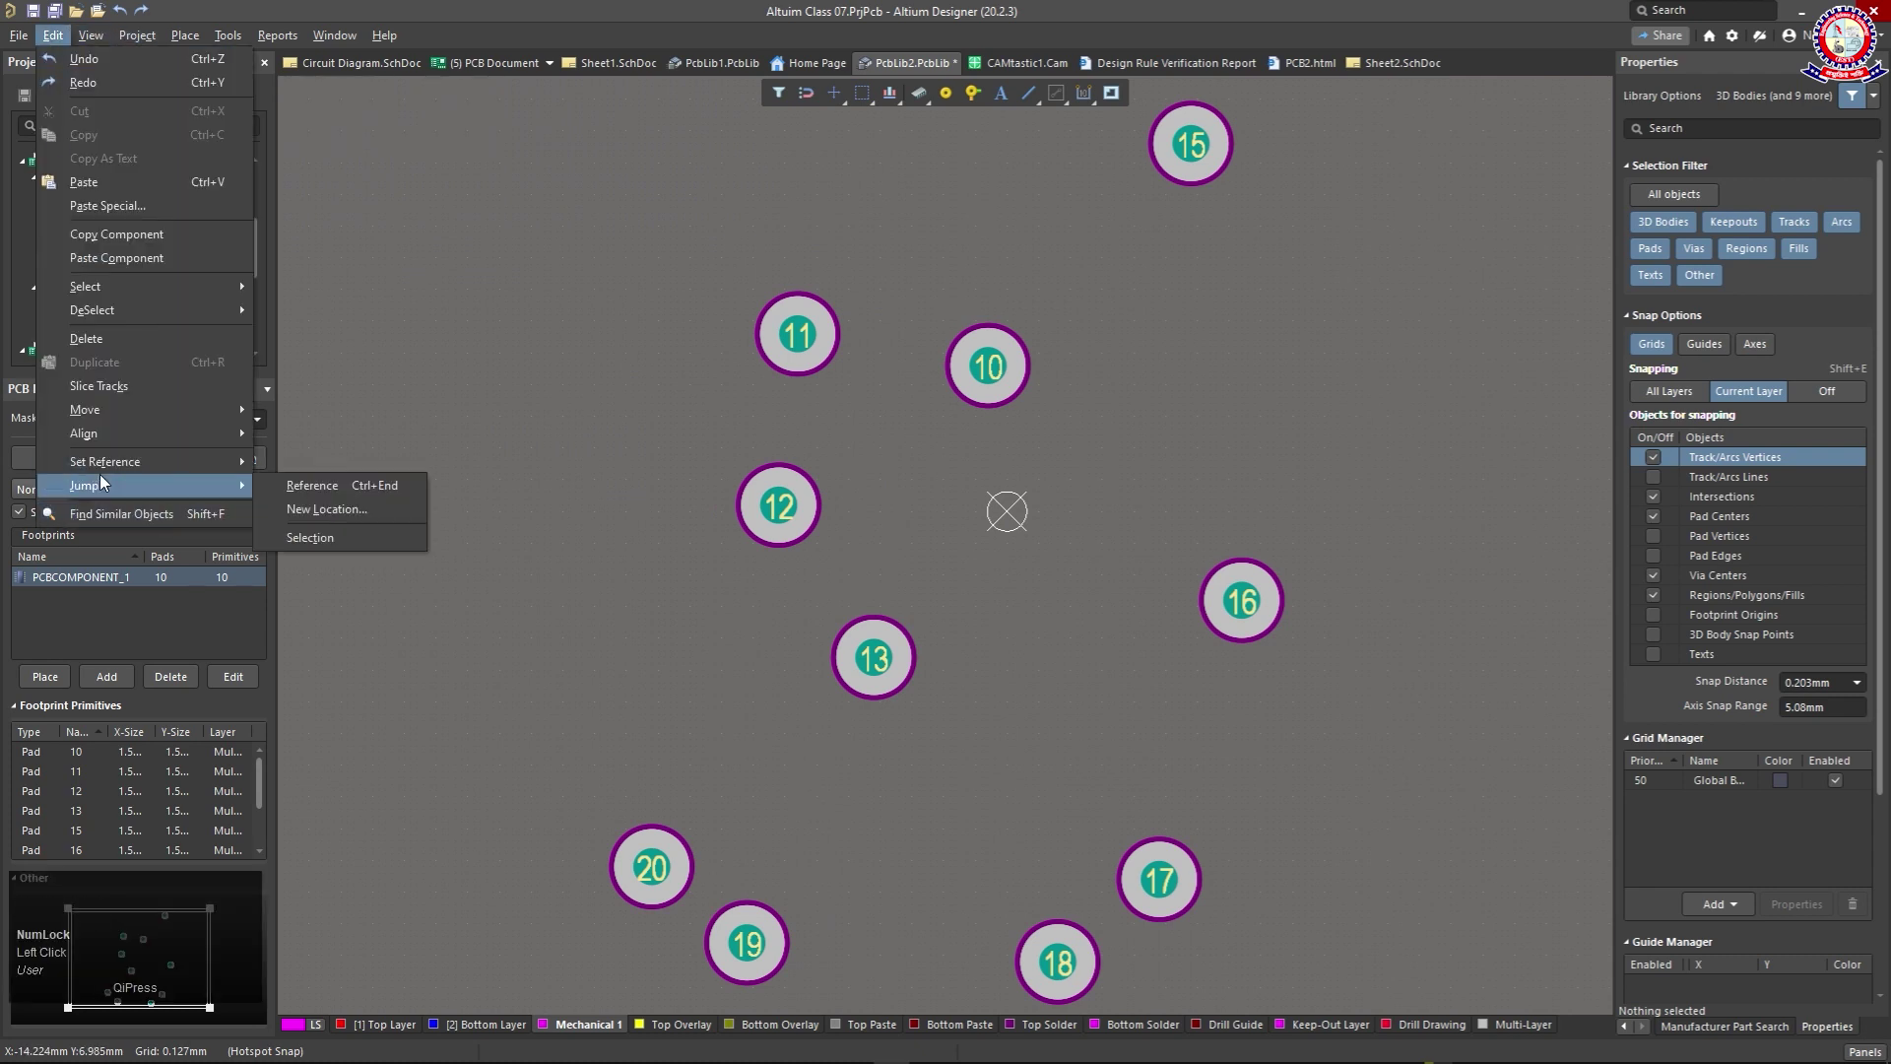
{"action": "mouse_move", "coordinate": [101, 474]}
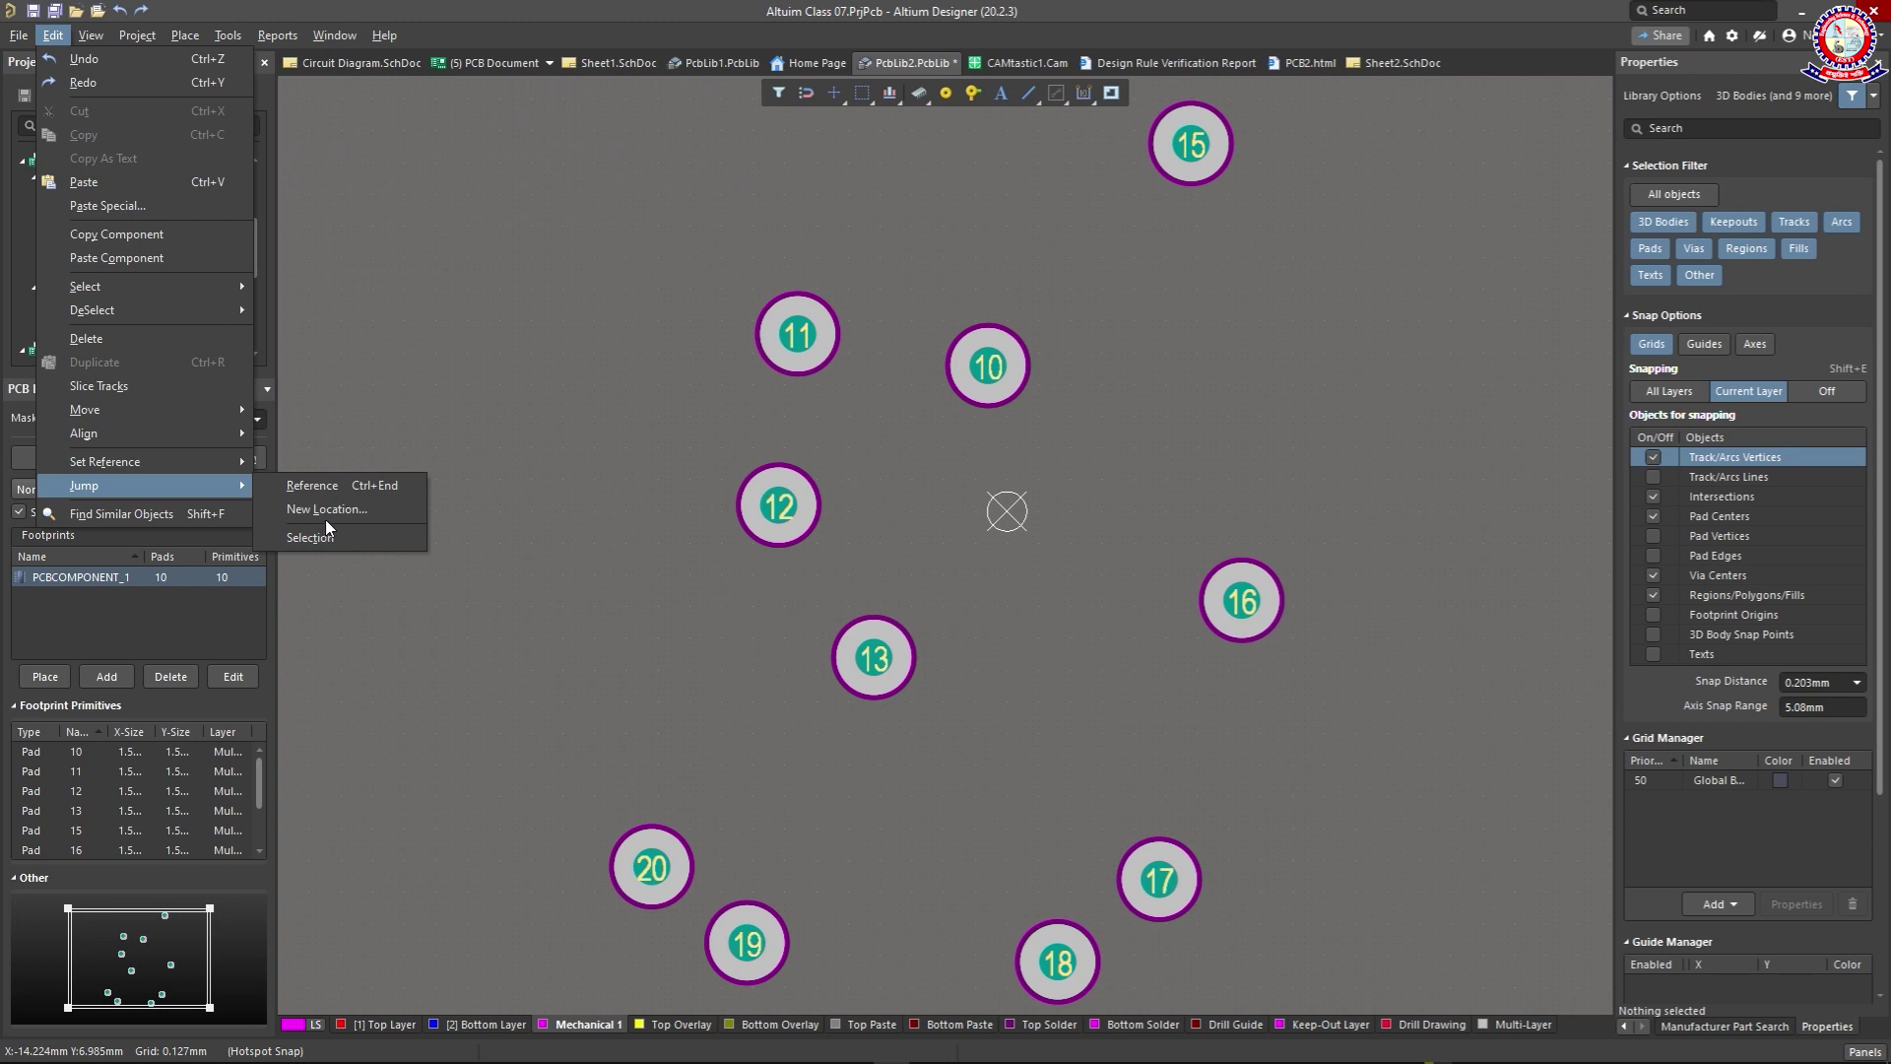
{"action": "left_click", "coordinate": [325, 518]}
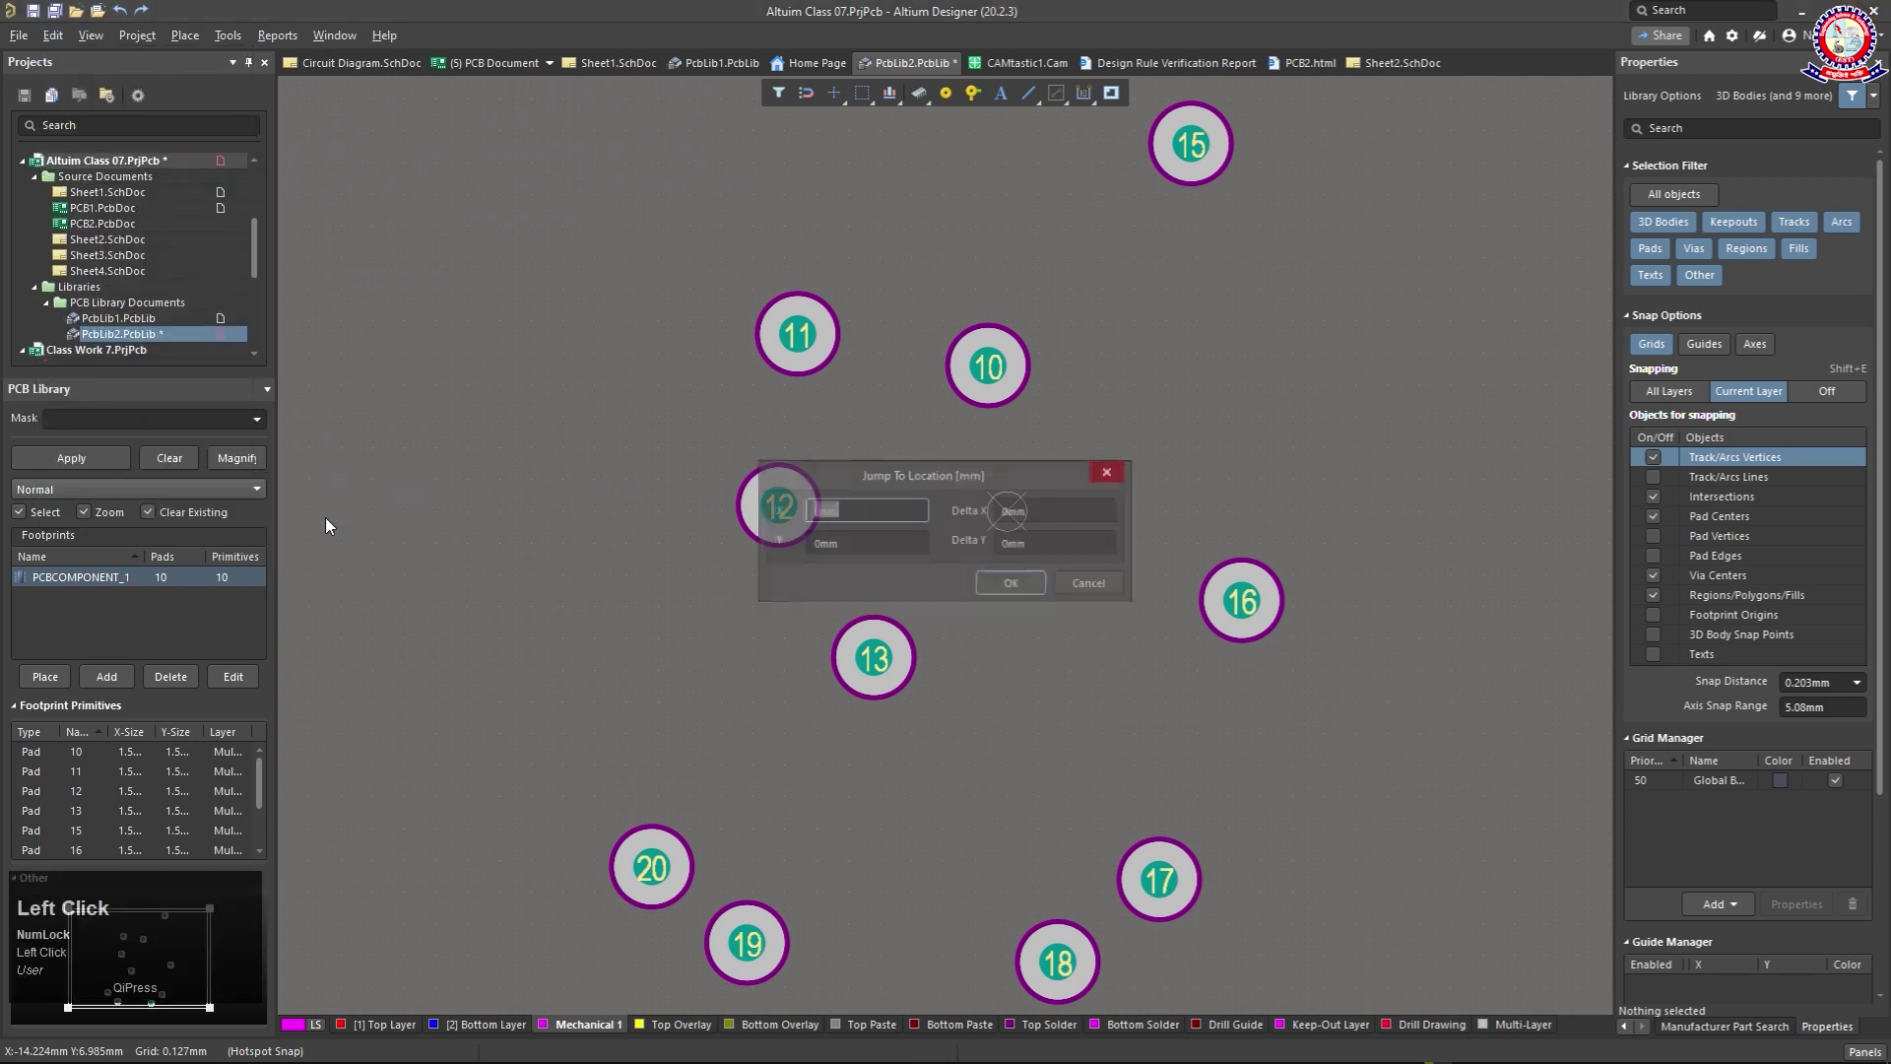
{"action": "left_click", "coordinate": [914, 506]}
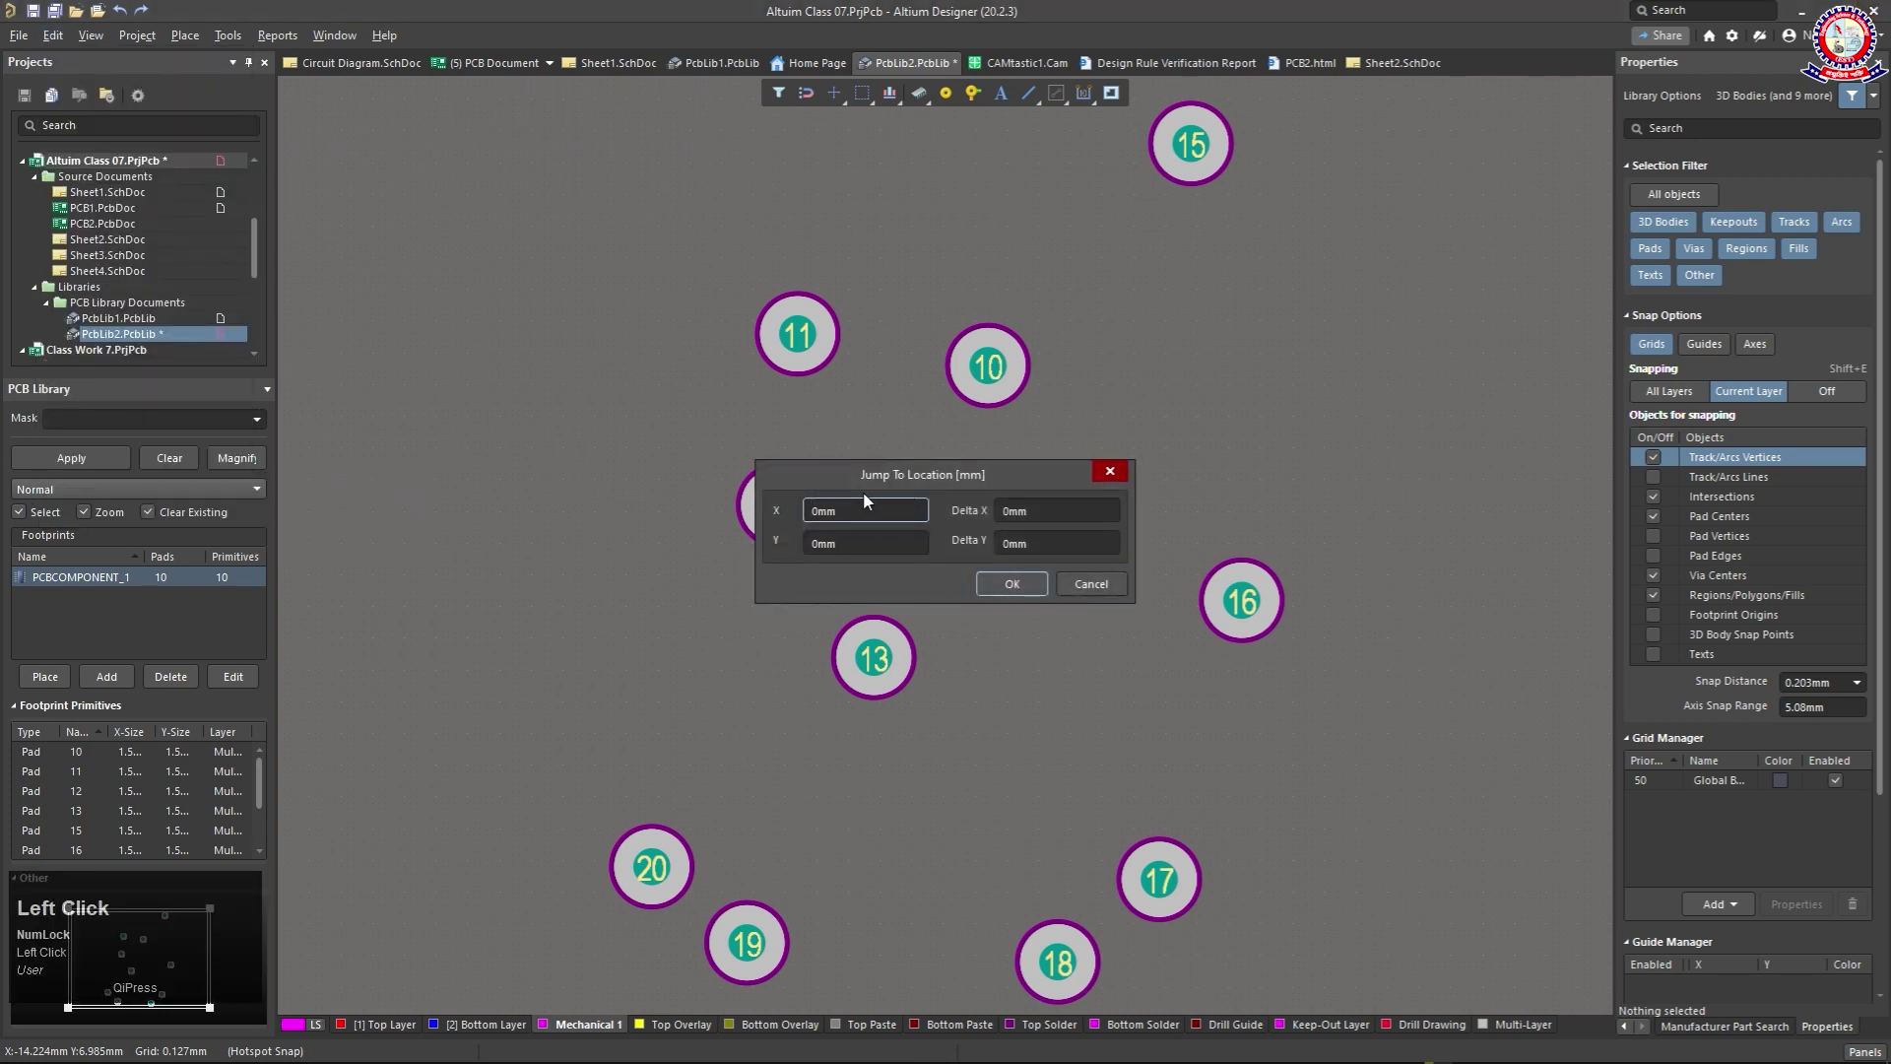
{"action": "left_click_drag", "start_coordinate": [910, 509], "coordinate": [770, 499]}
{"action": "type", "text": "5"}
{"action": "left_click", "coordinate": [1050, 510]}
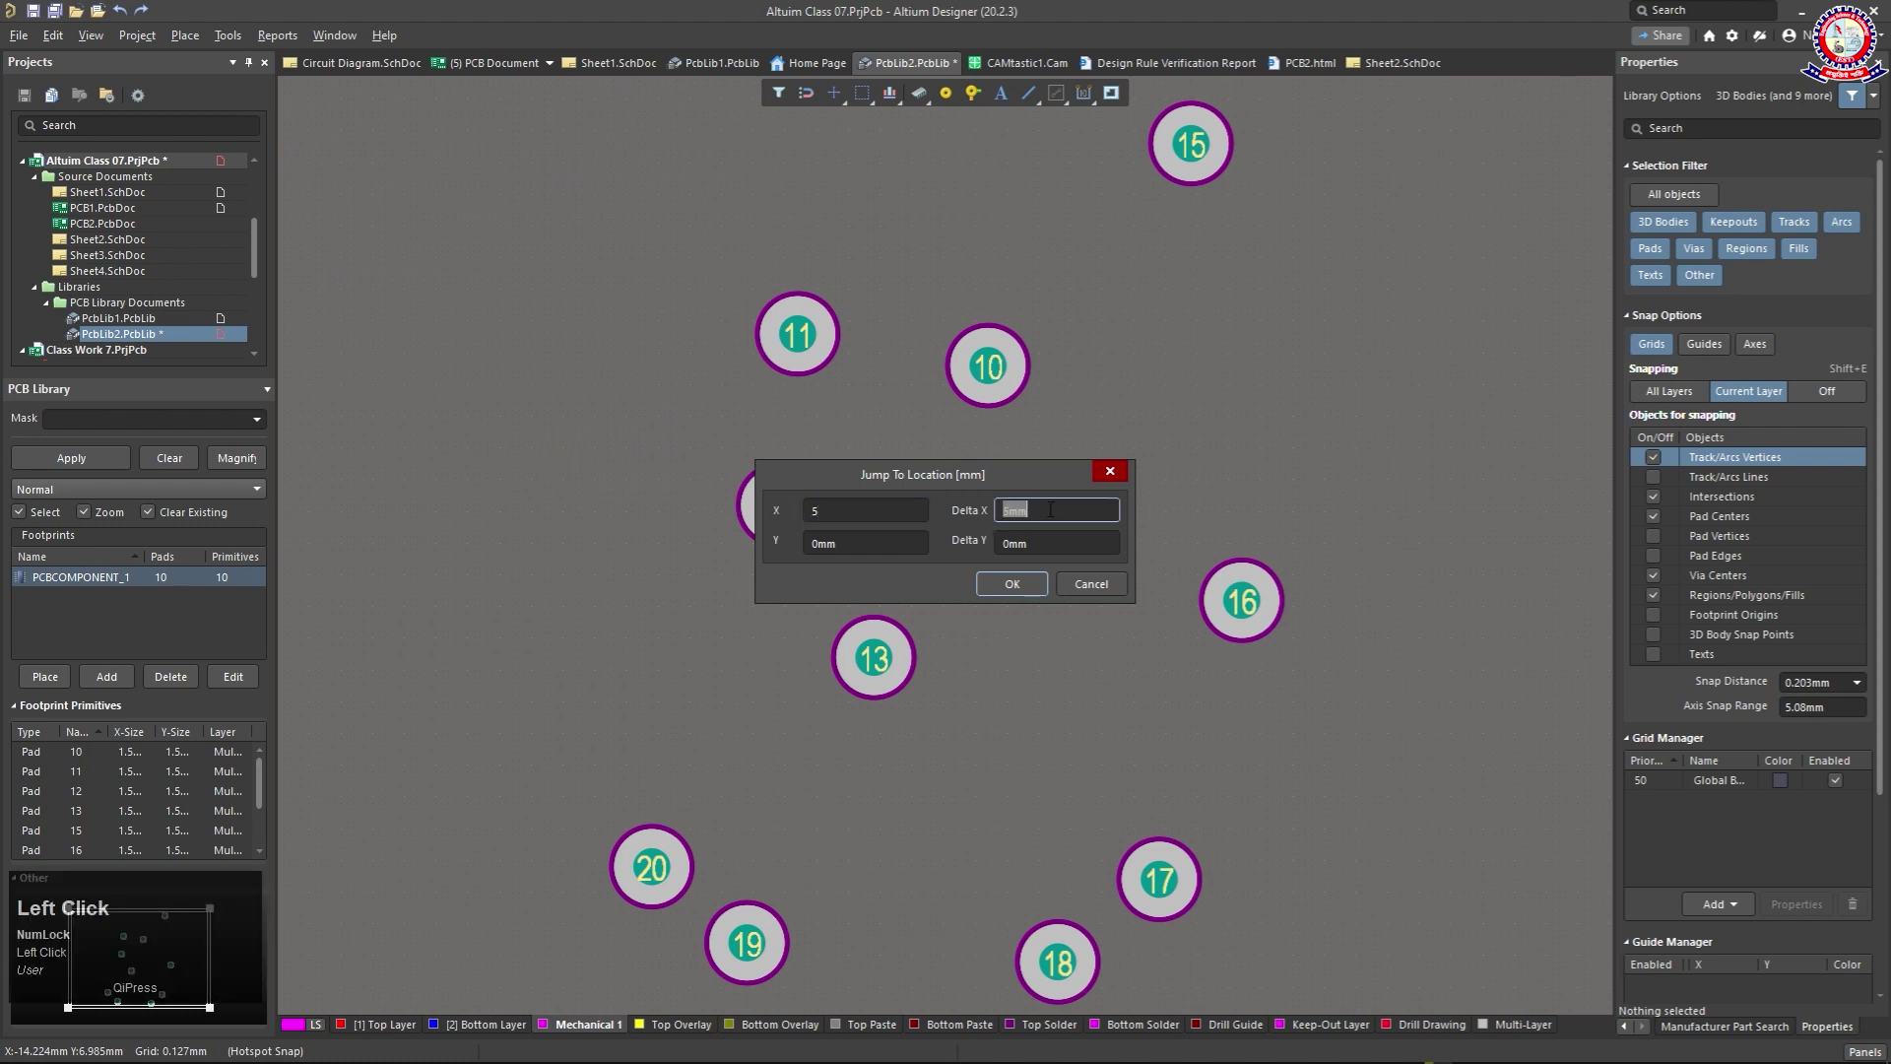
{"action": "type", "text": "10"}
{"action": "key", "text": "Return"}
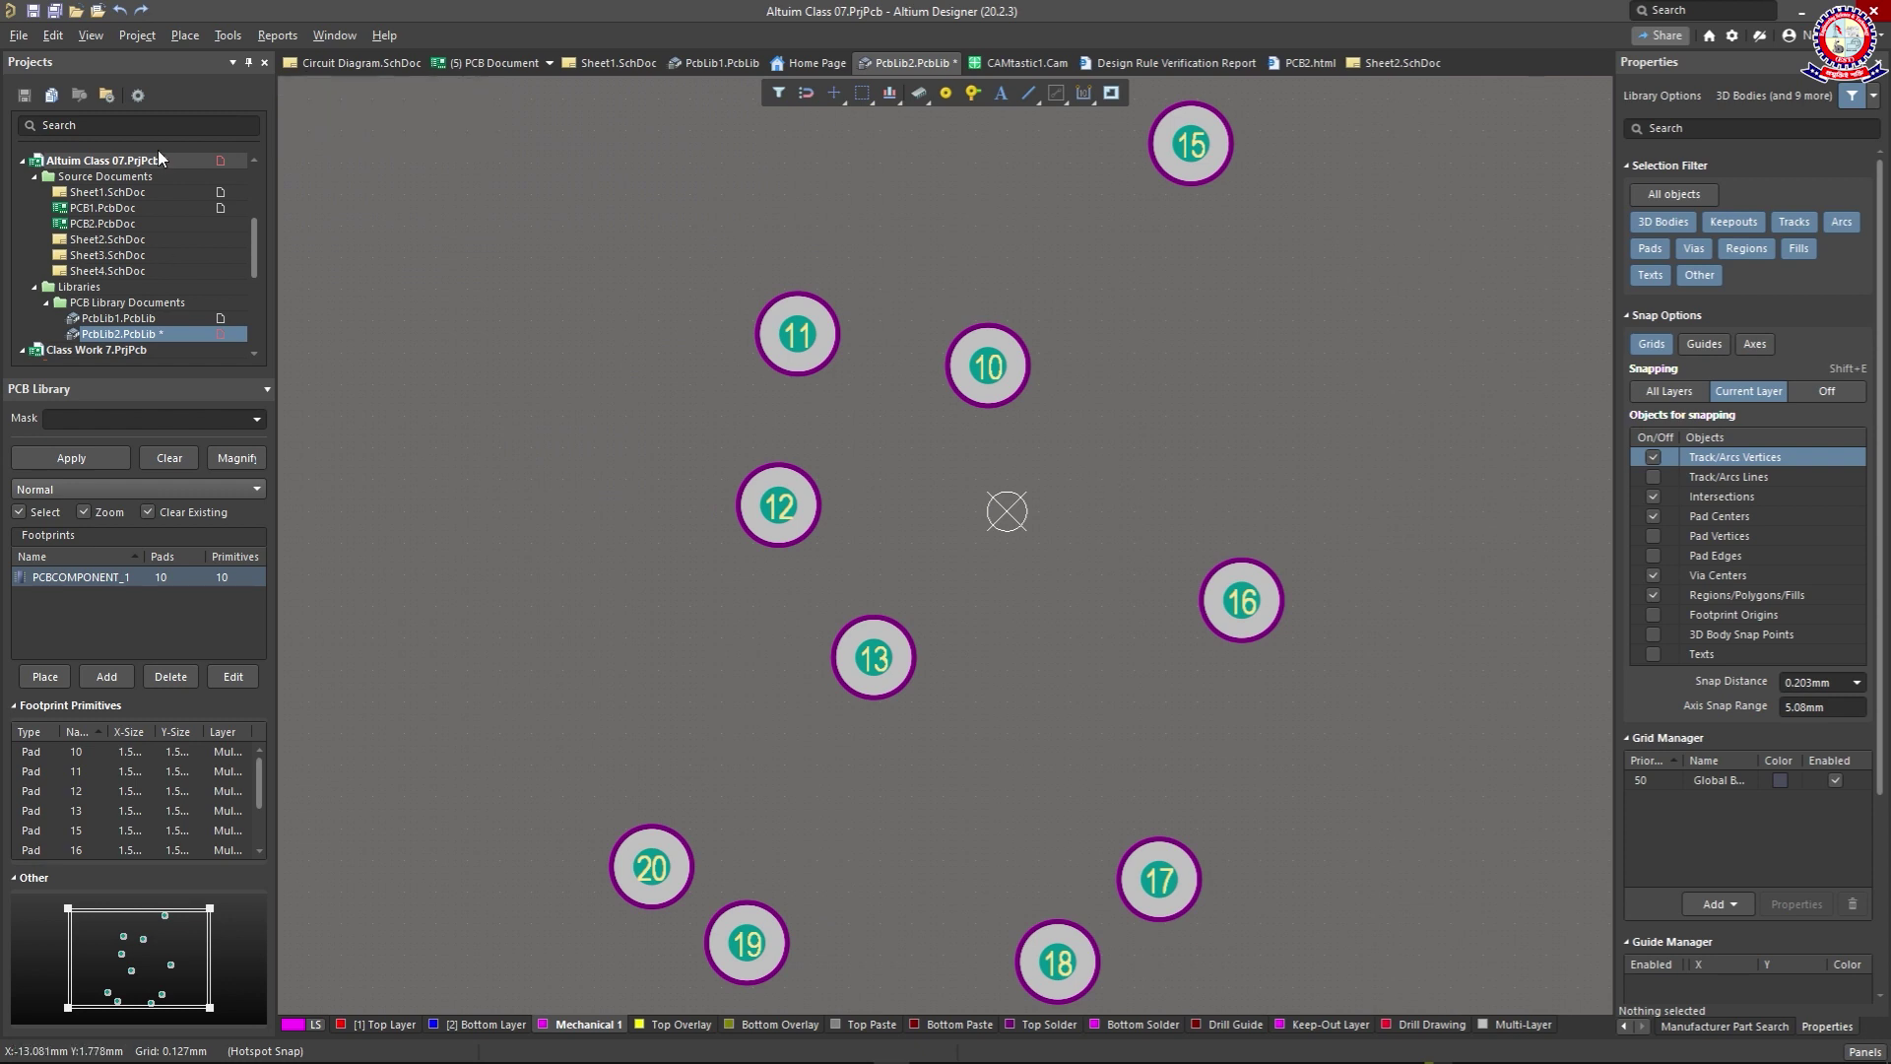
Step: Look over the Align options, try Align Right on pads 11 and 12, and undo the alignment
{"action": "left_click", "coordinate": [53, 39]}
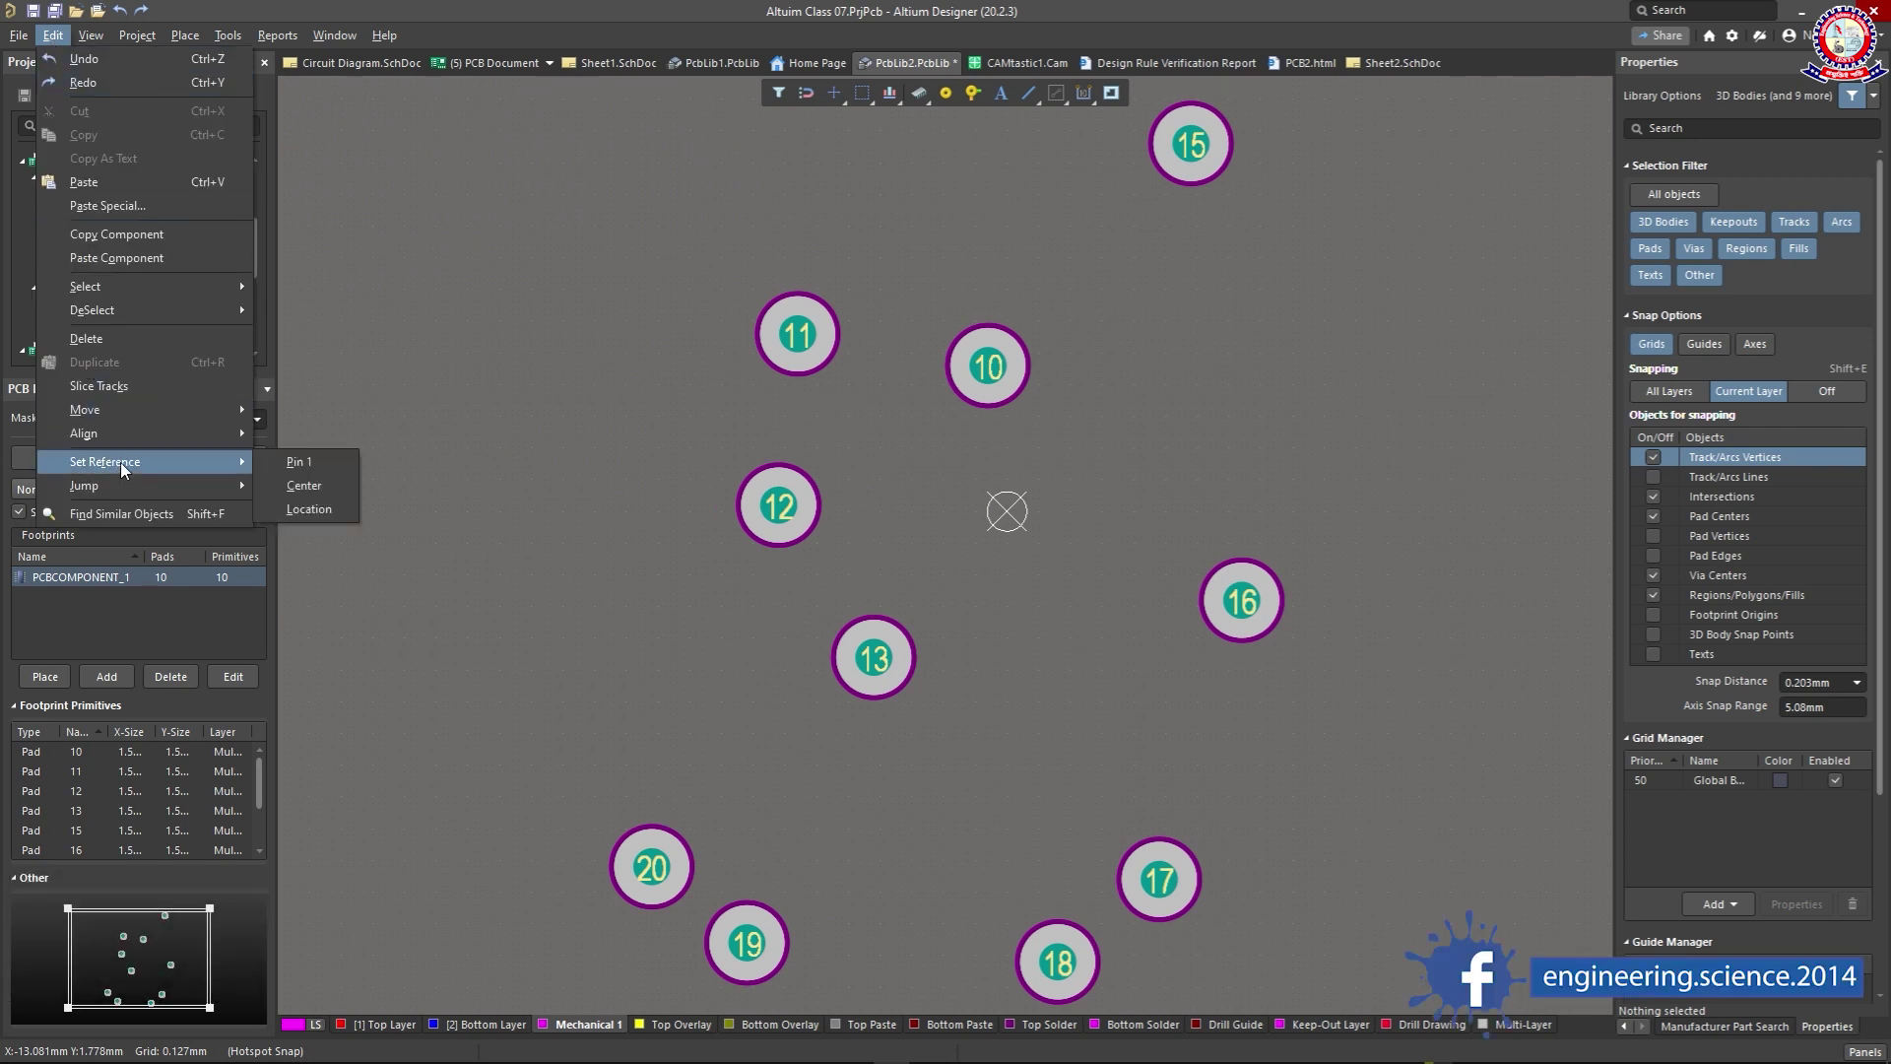
{"action": "mouse_move", "coordinate": [134, 411]}
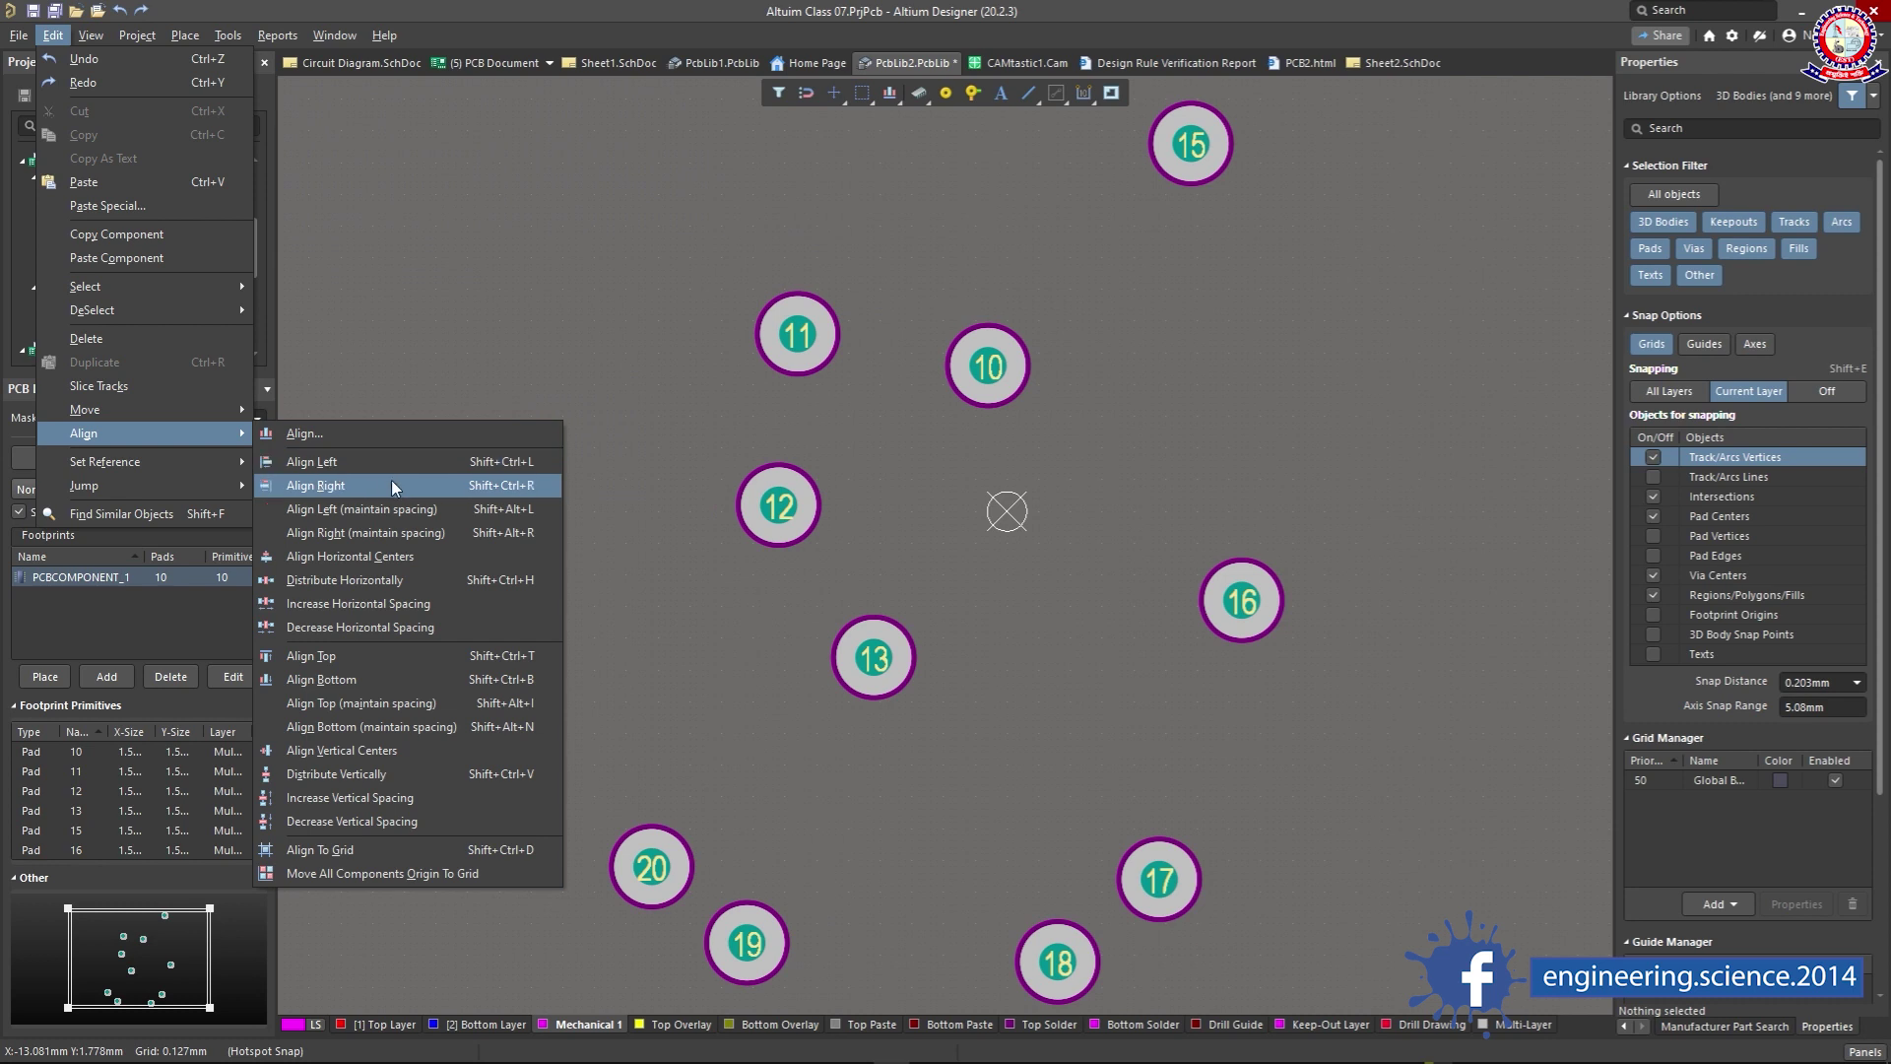
{"action": "left_click", "coordinate": [827, 347]}
{"action": "left_click_drag", "start_coordinate": [652, 253], "coordinate": [858, 602]}
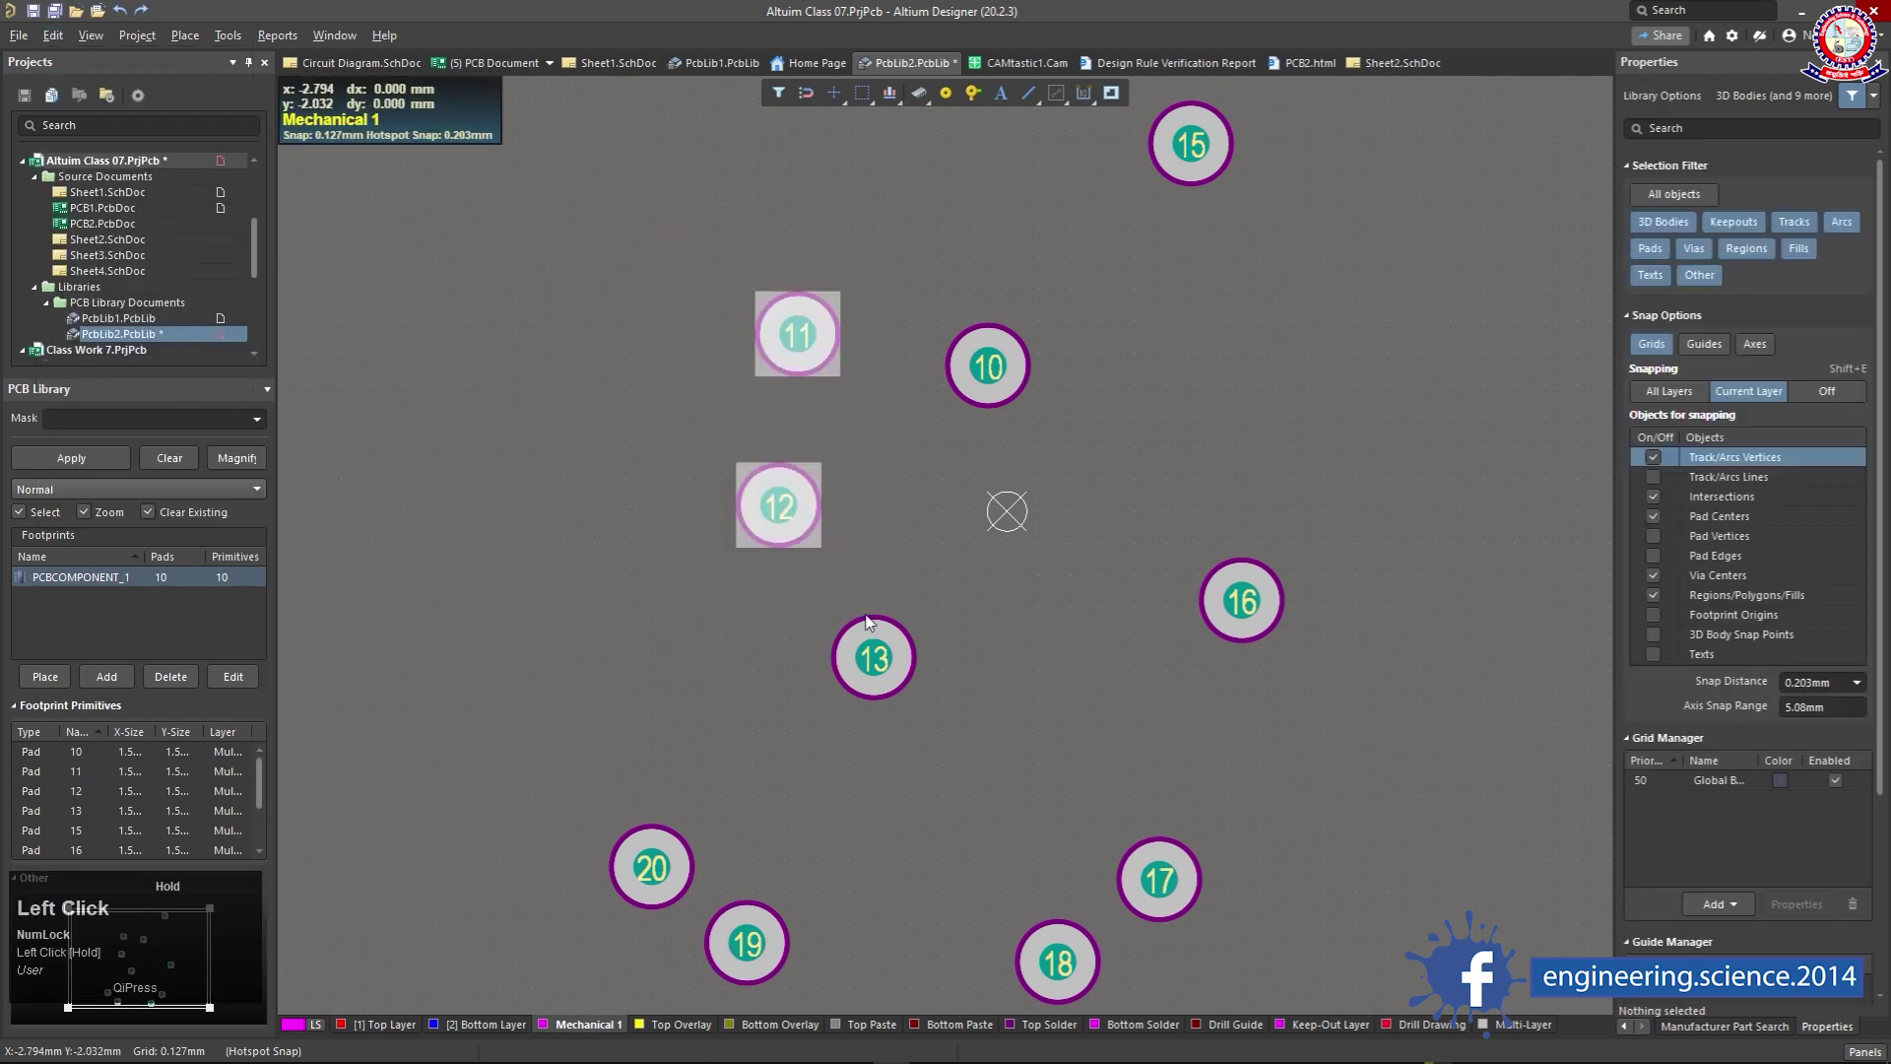
{"action": "key", "text": "ctrl+shift"}
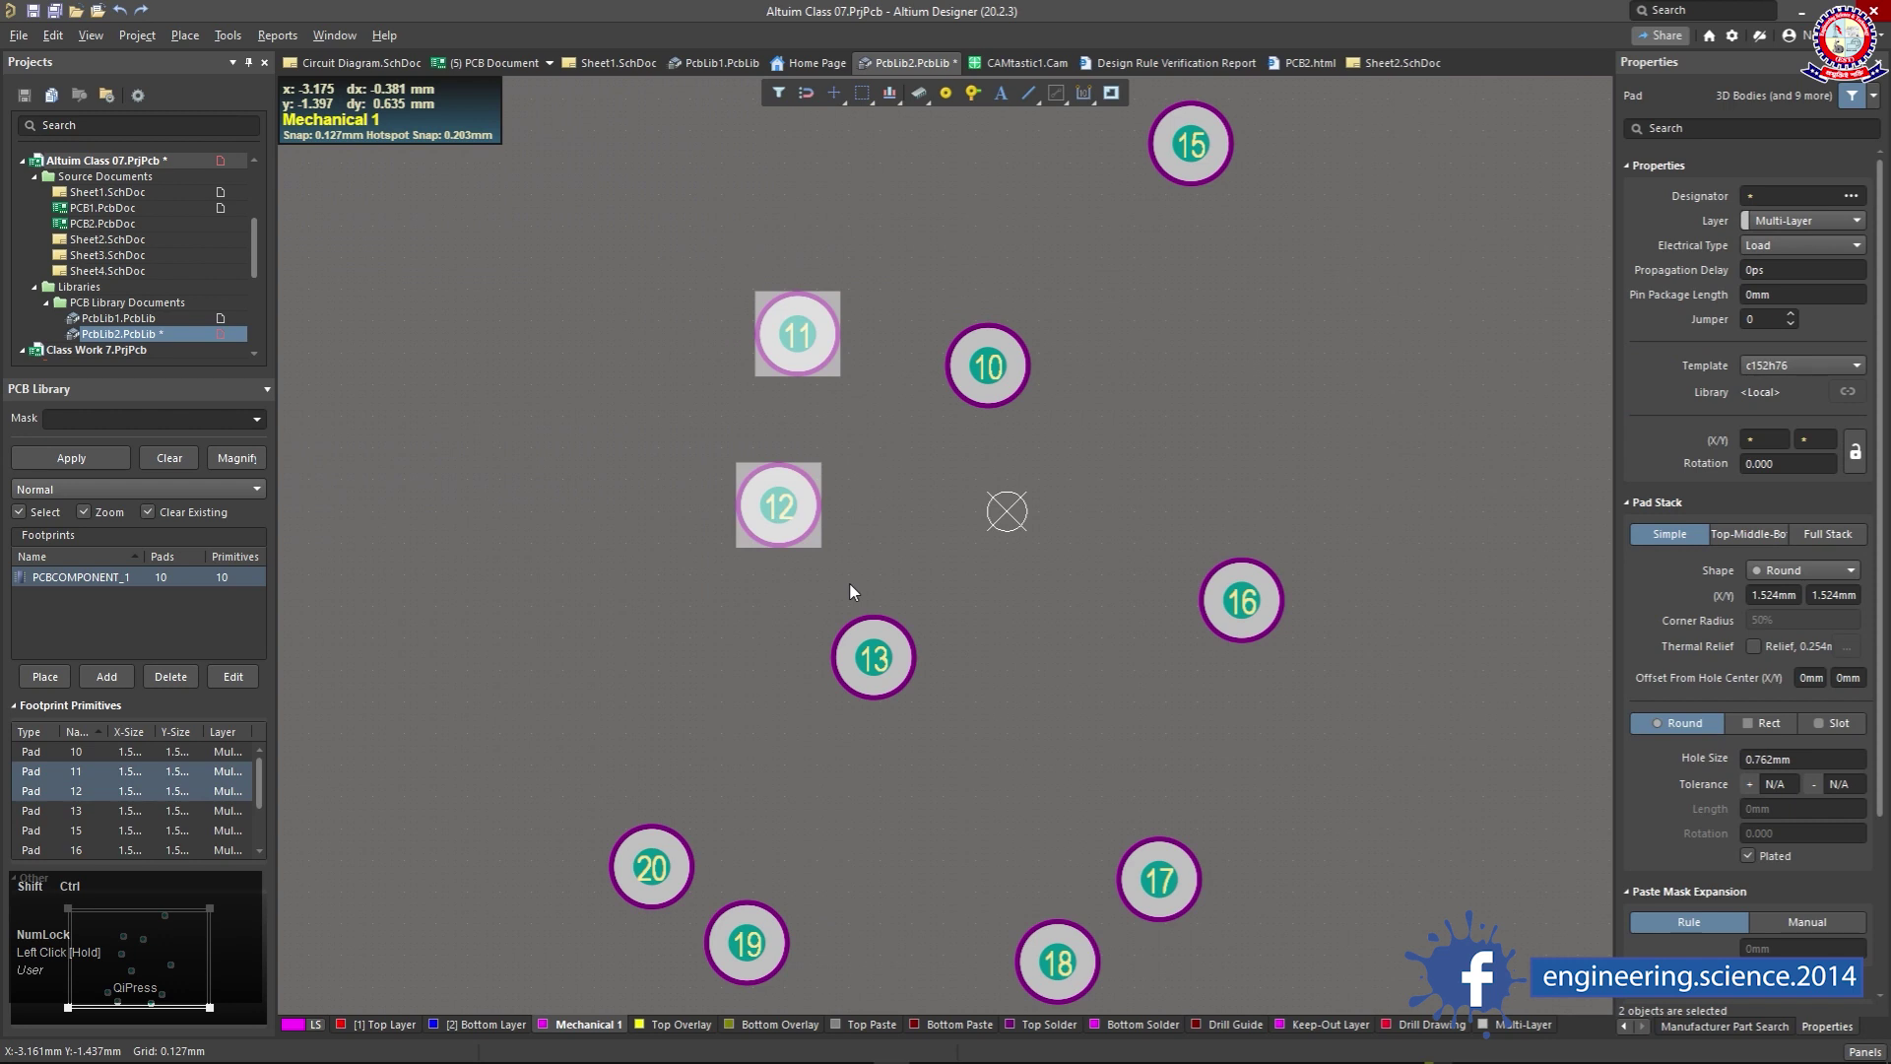
{"action": "key", "text": "ctrl+shift+r"}
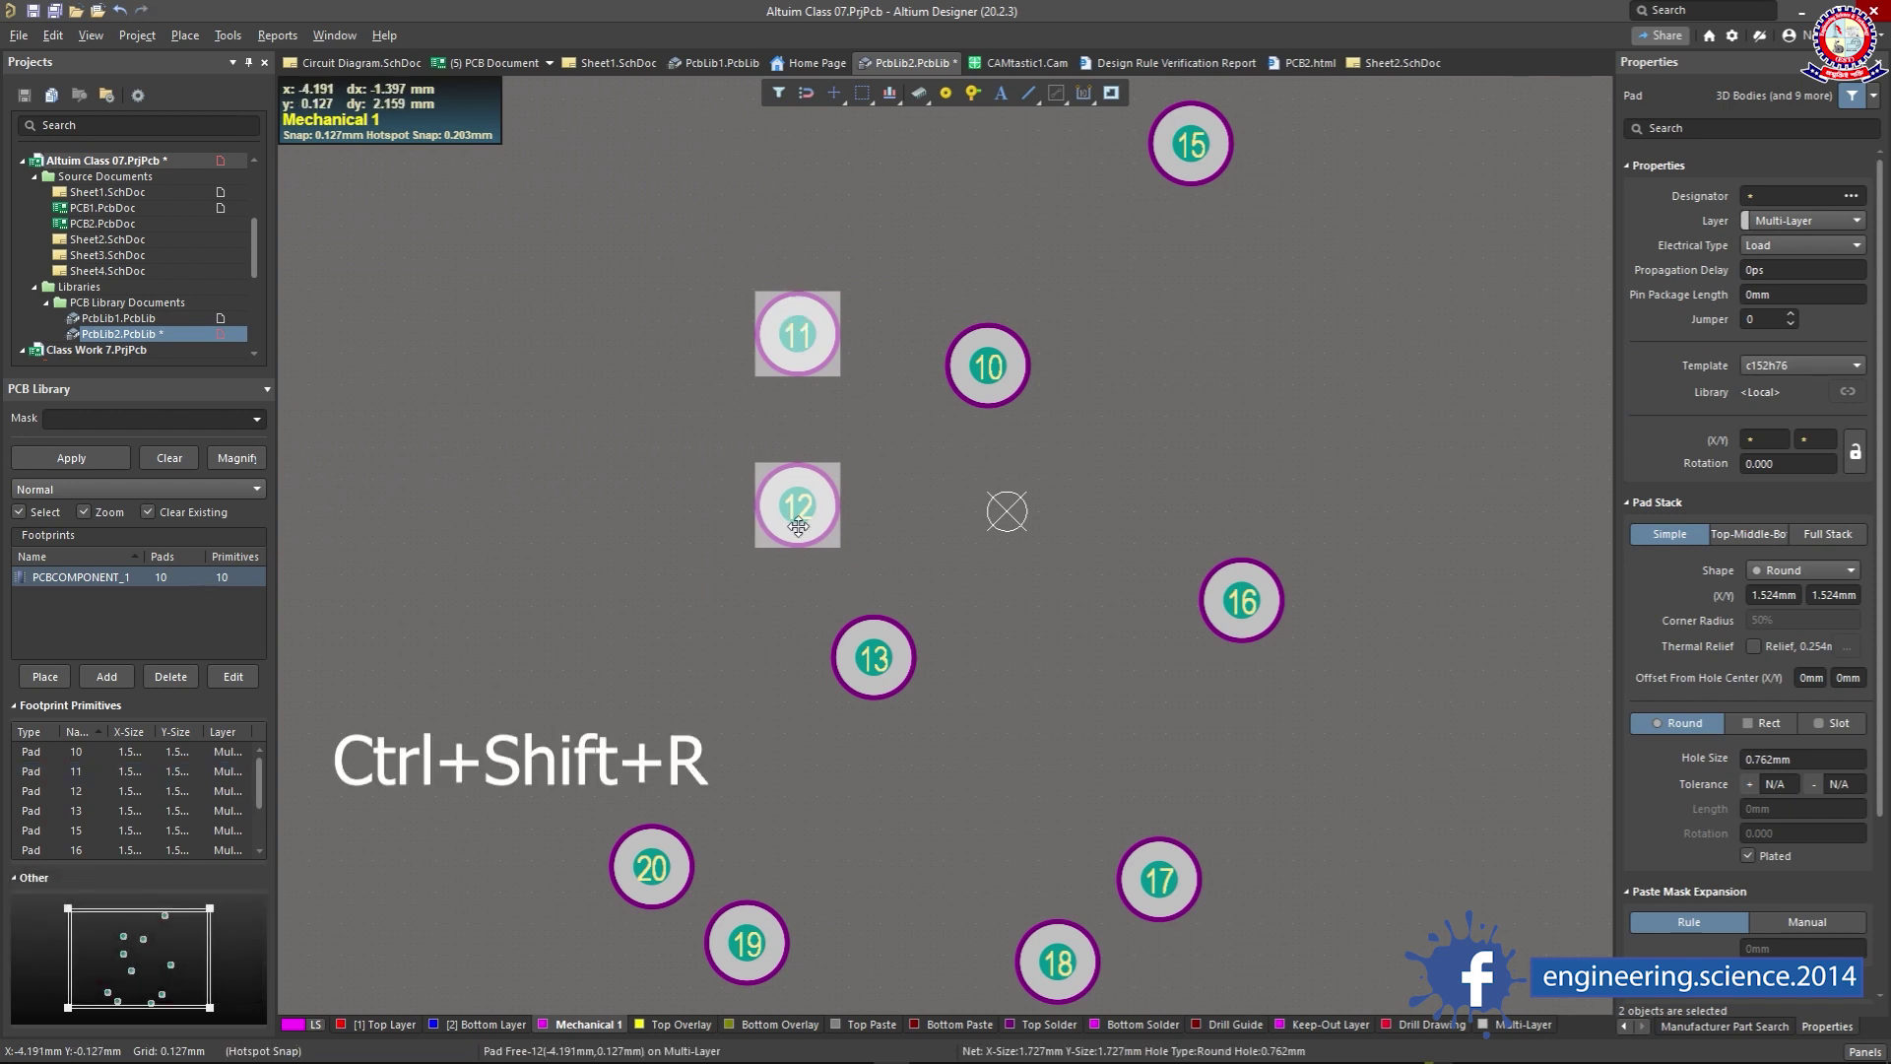
{"action": "left_click", "coordinate": [616, 486]}
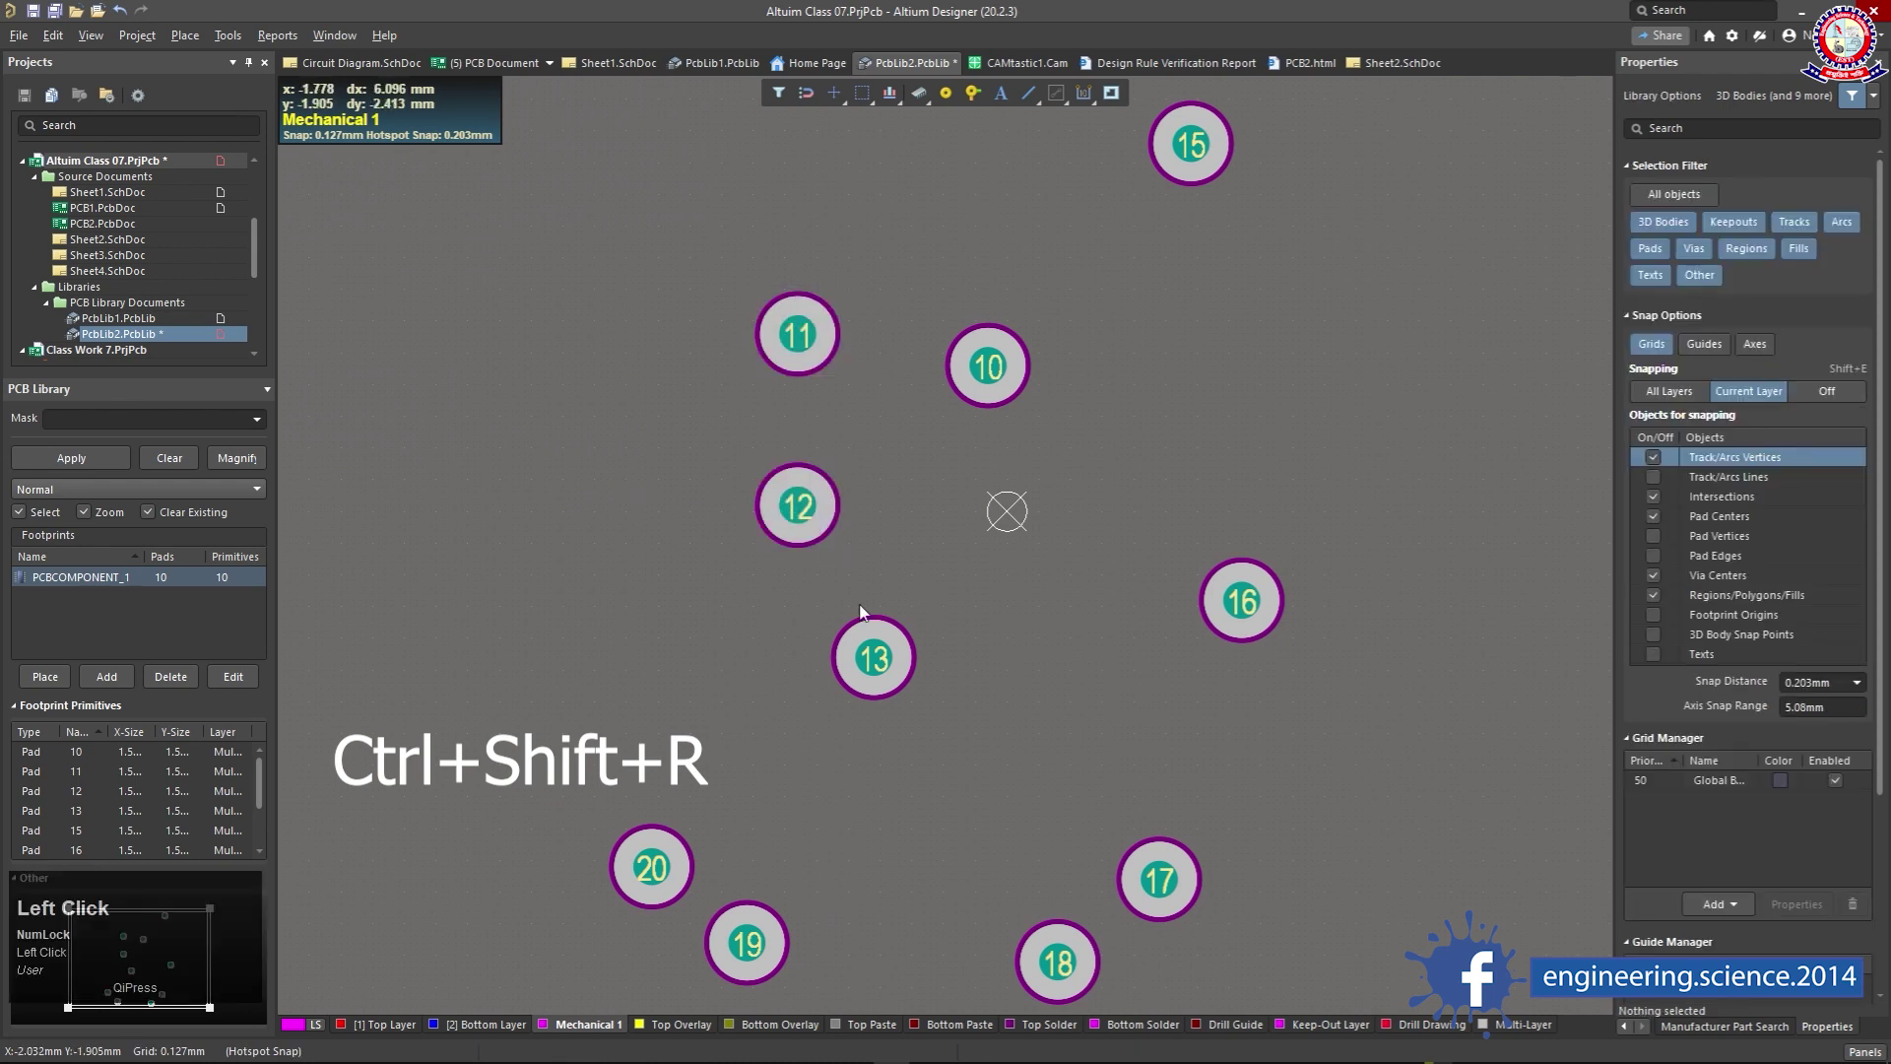
{"action": "key", "text": "ctrl+z"}
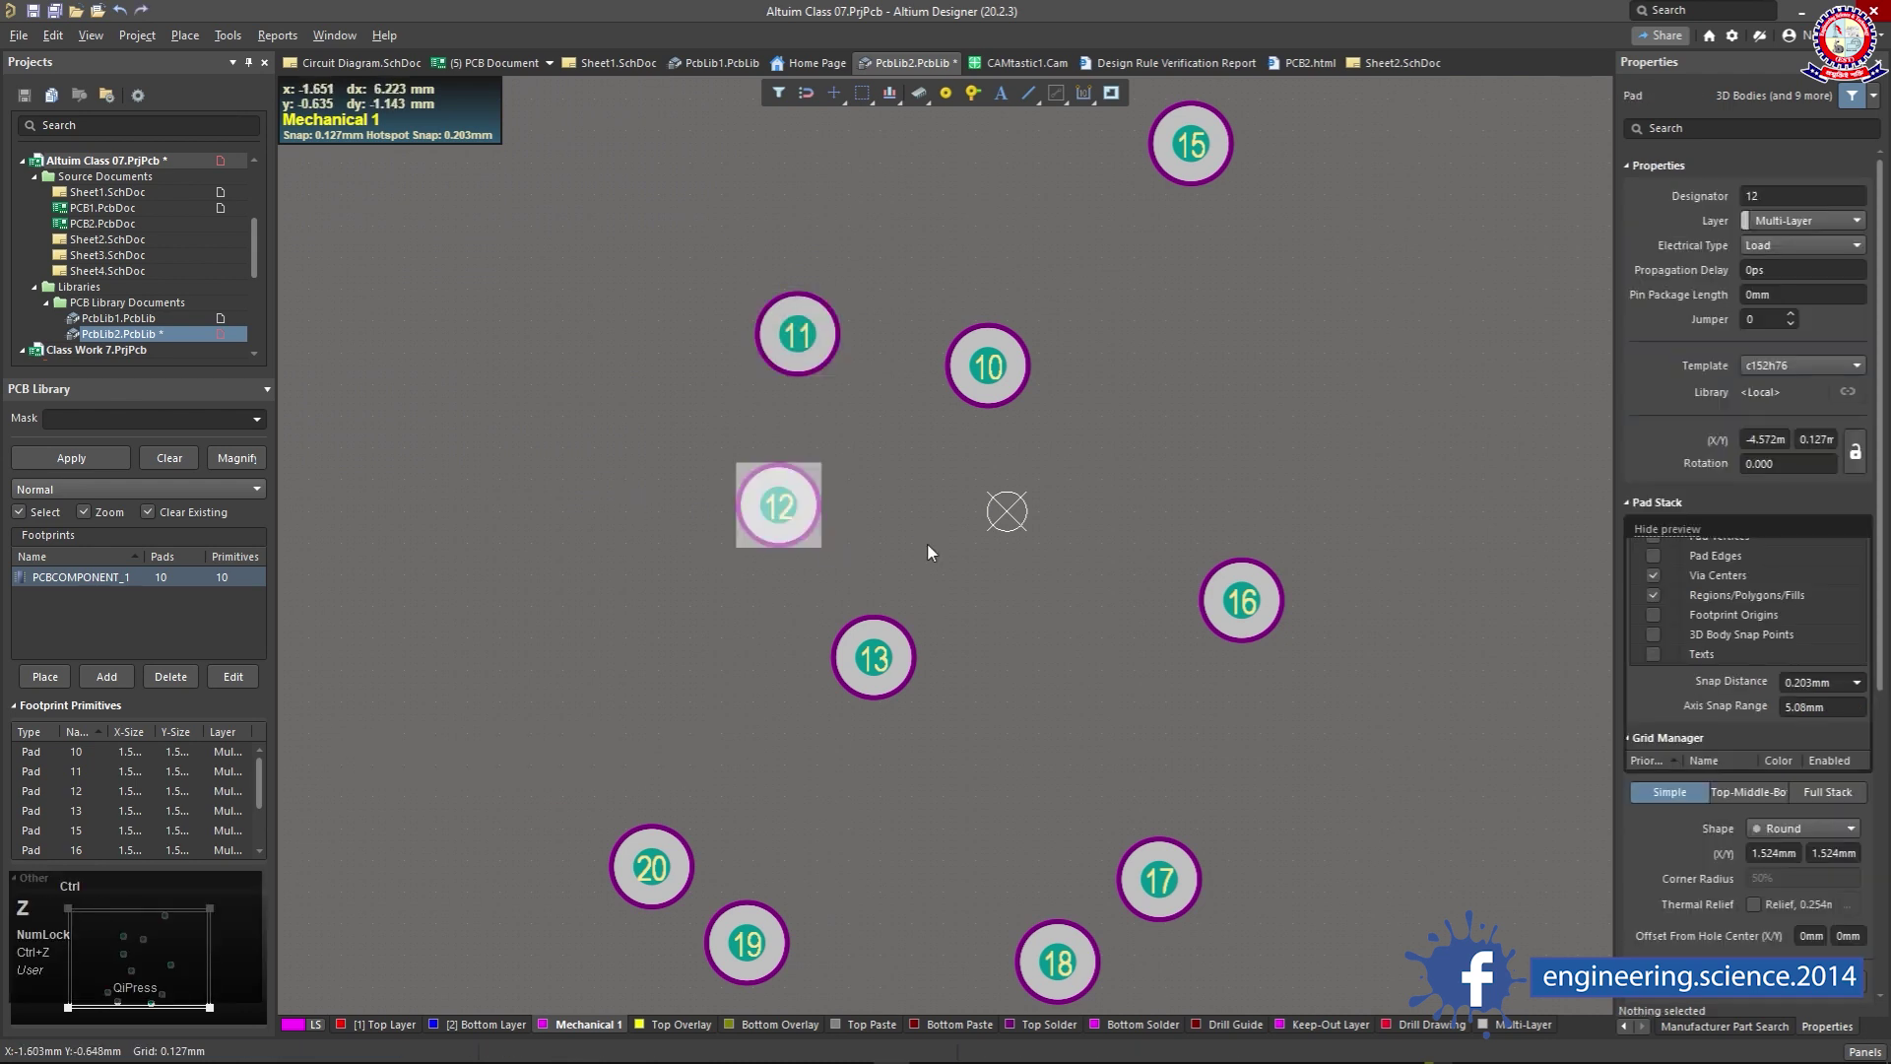
Step: Align pads 11, 12 and 13 to the left with Align Left and deselect them
{"action": "left_click_drag", "start_coordinate": [933, 743], "coordinate": [683, 256]}
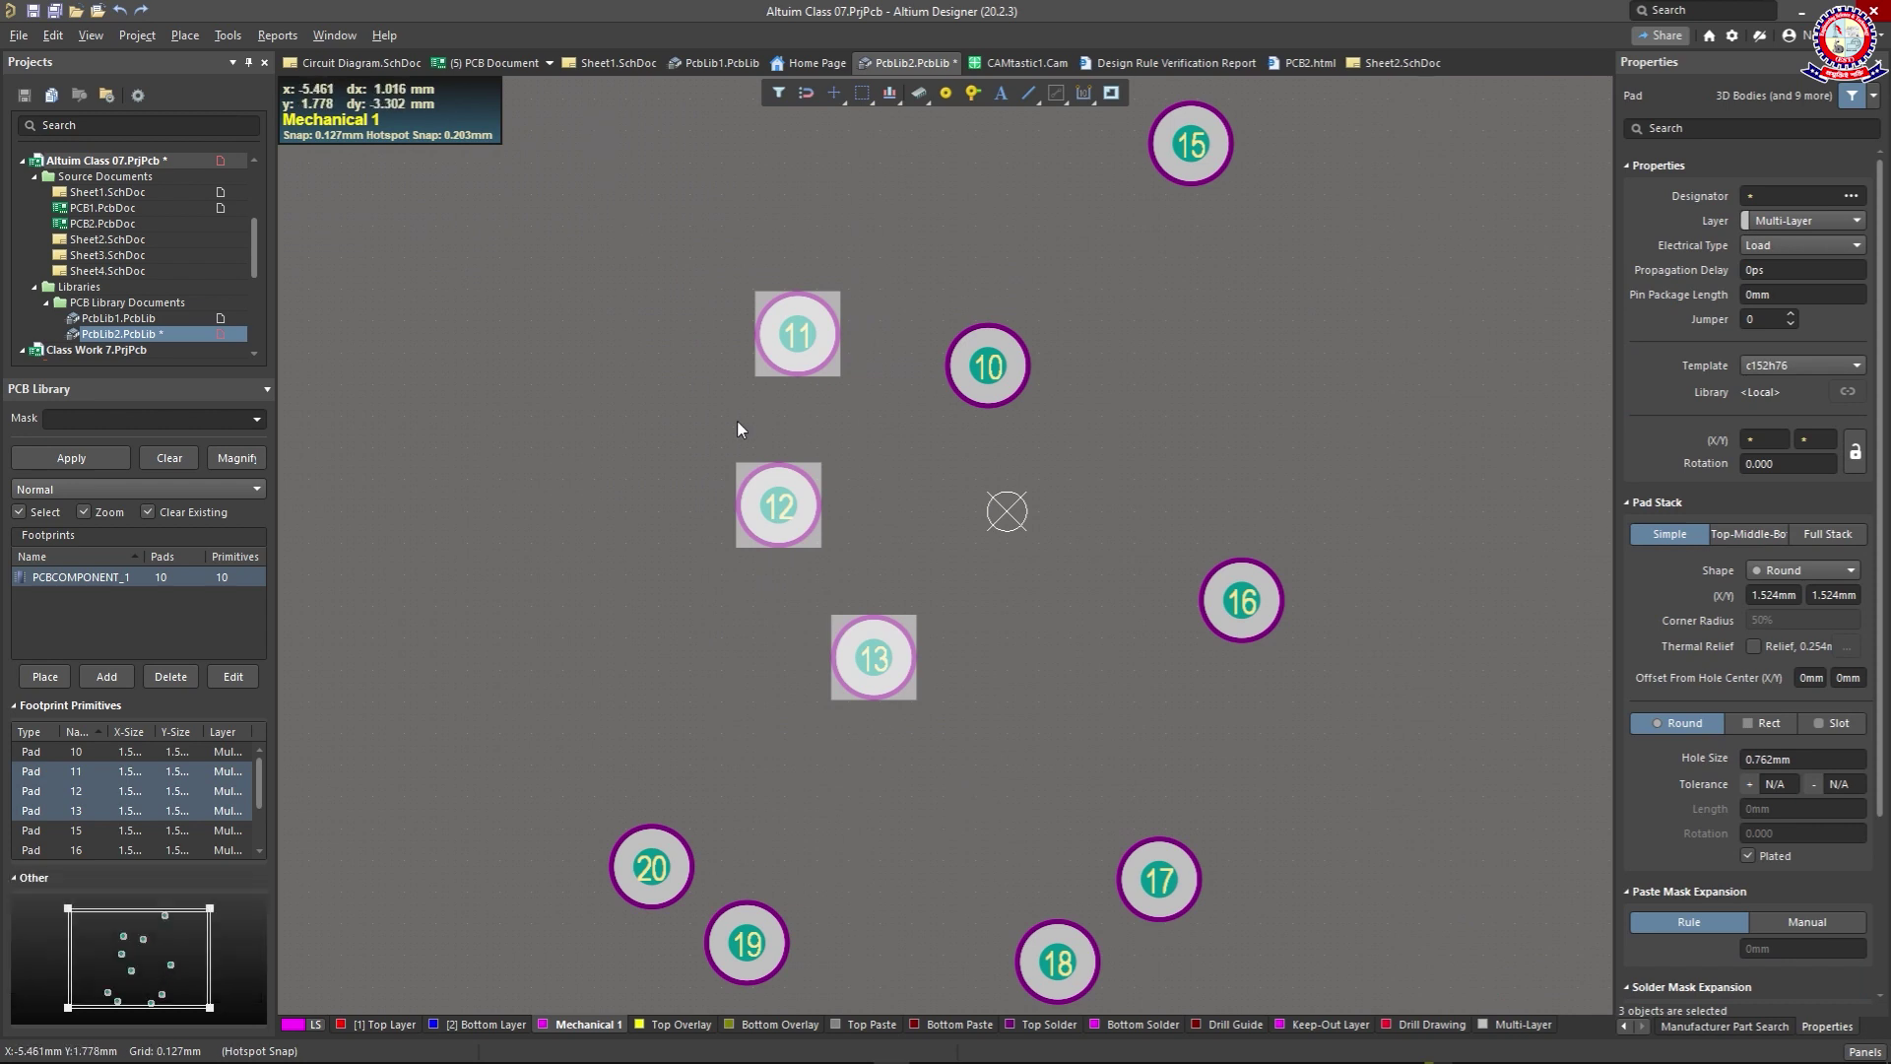
{"action": "left_click_drag", "start_coordinate": [738, 422], "coordinate": [737, 421]}
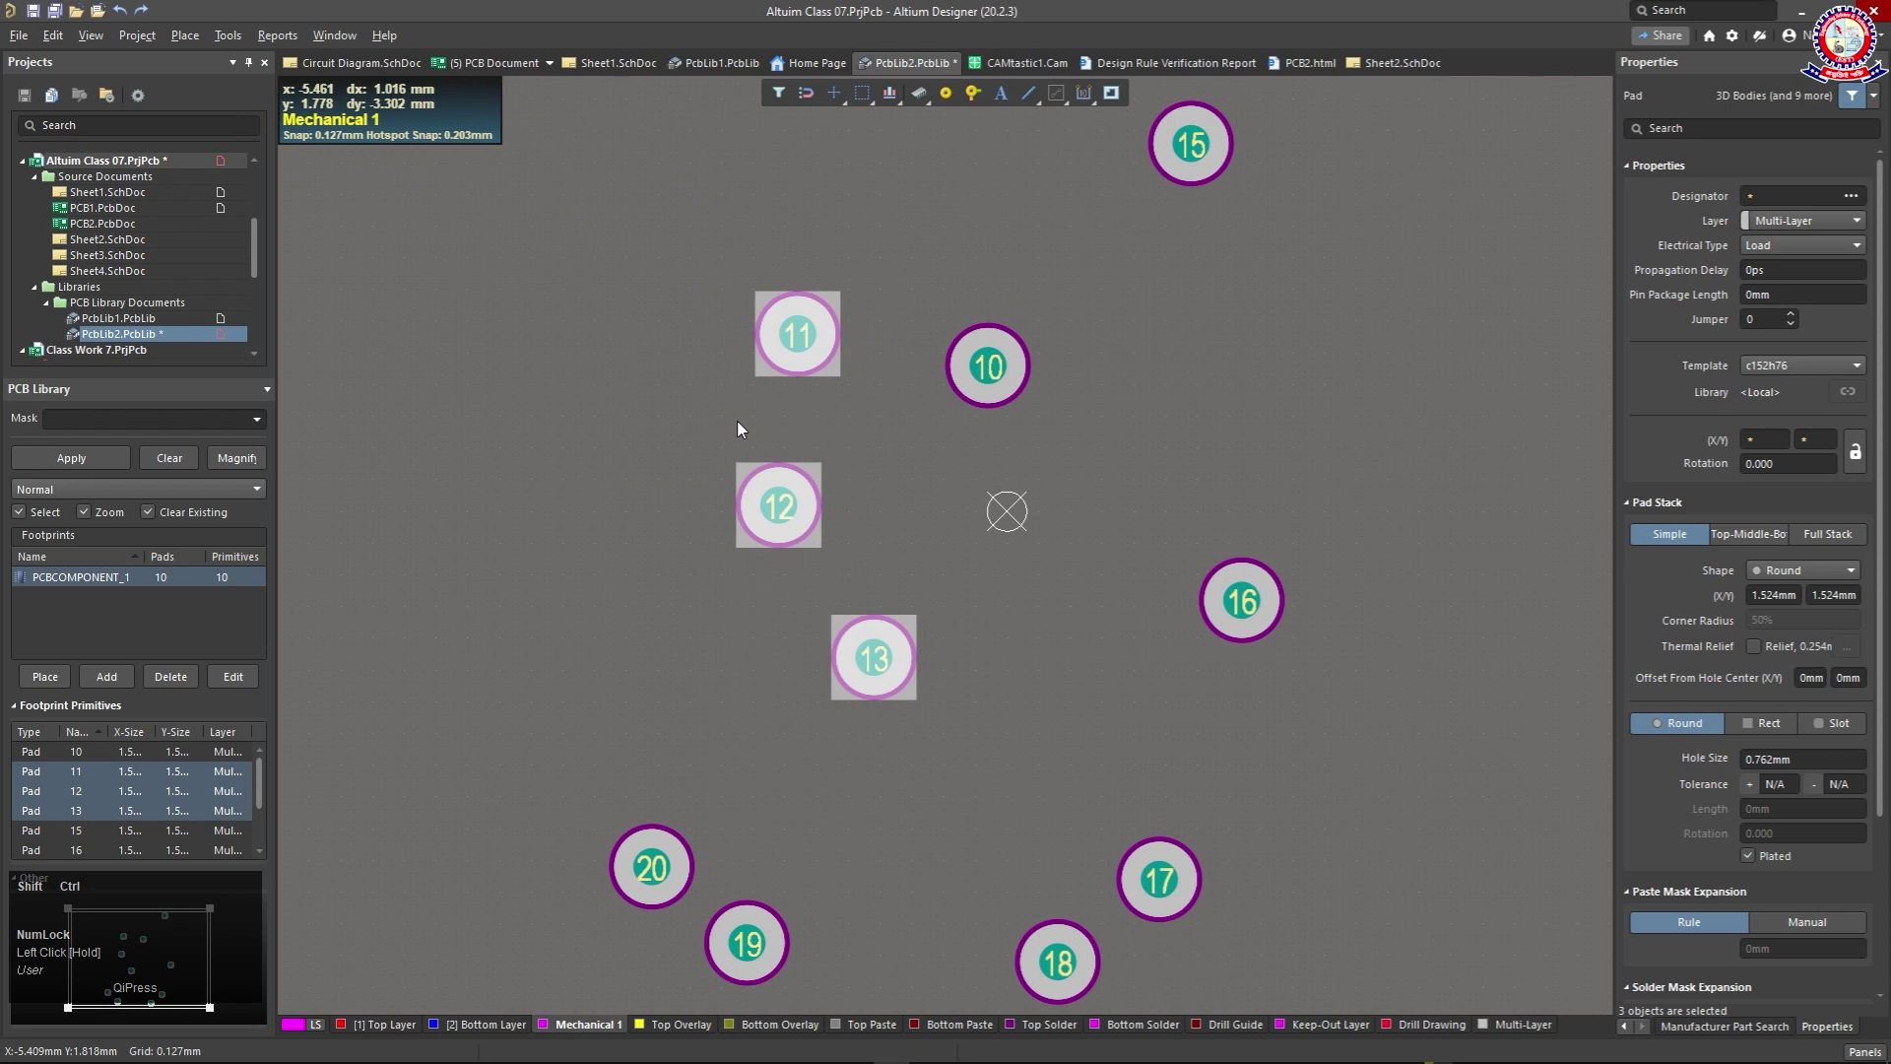
{"action": "key", "text": "ctrl+shift+l"}
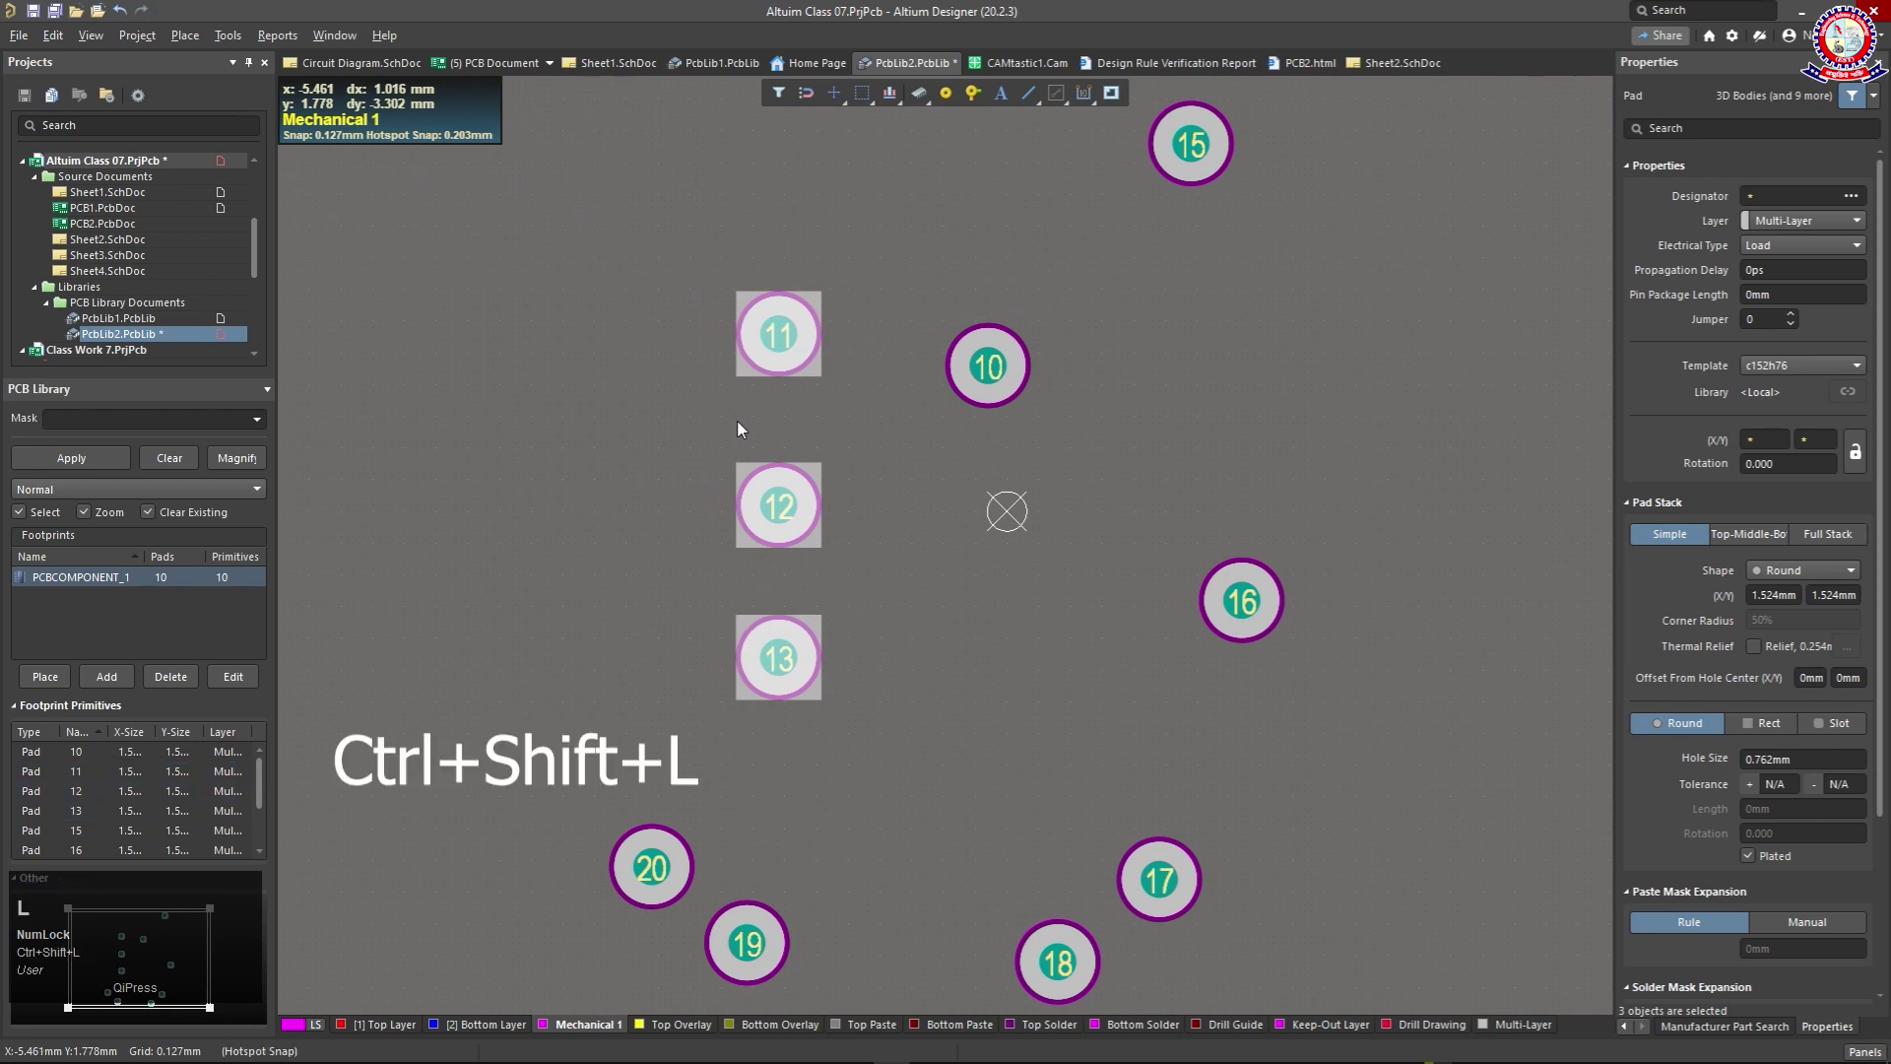
{"action": "left_click", "coordinate": [662, 415]}
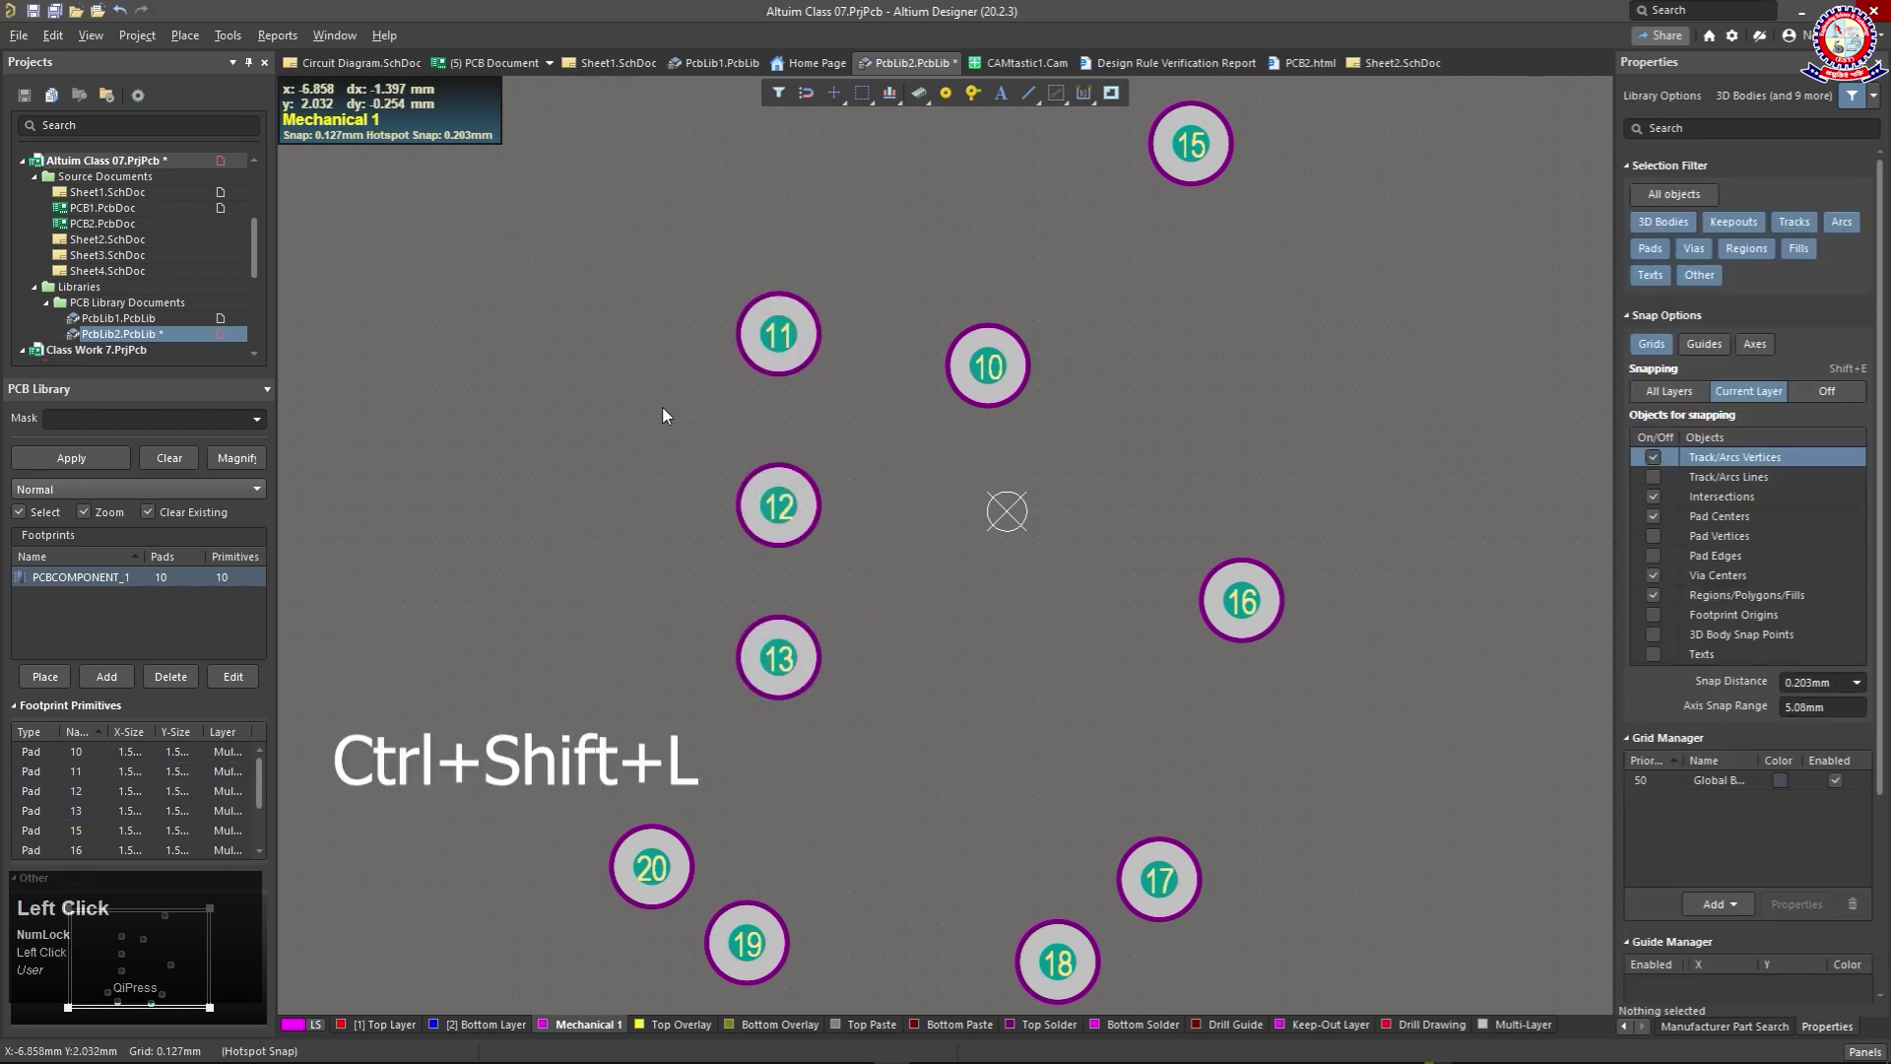
Step: Select pads 11, 12 and 13 and look over the Align options, including Distribute Horizontally
{"action": "left_click_drag", "start_coordinate": [595, 267], "coordinate": [868, 678]}
{"action": "left_click", "coordinate": [61, 39]}
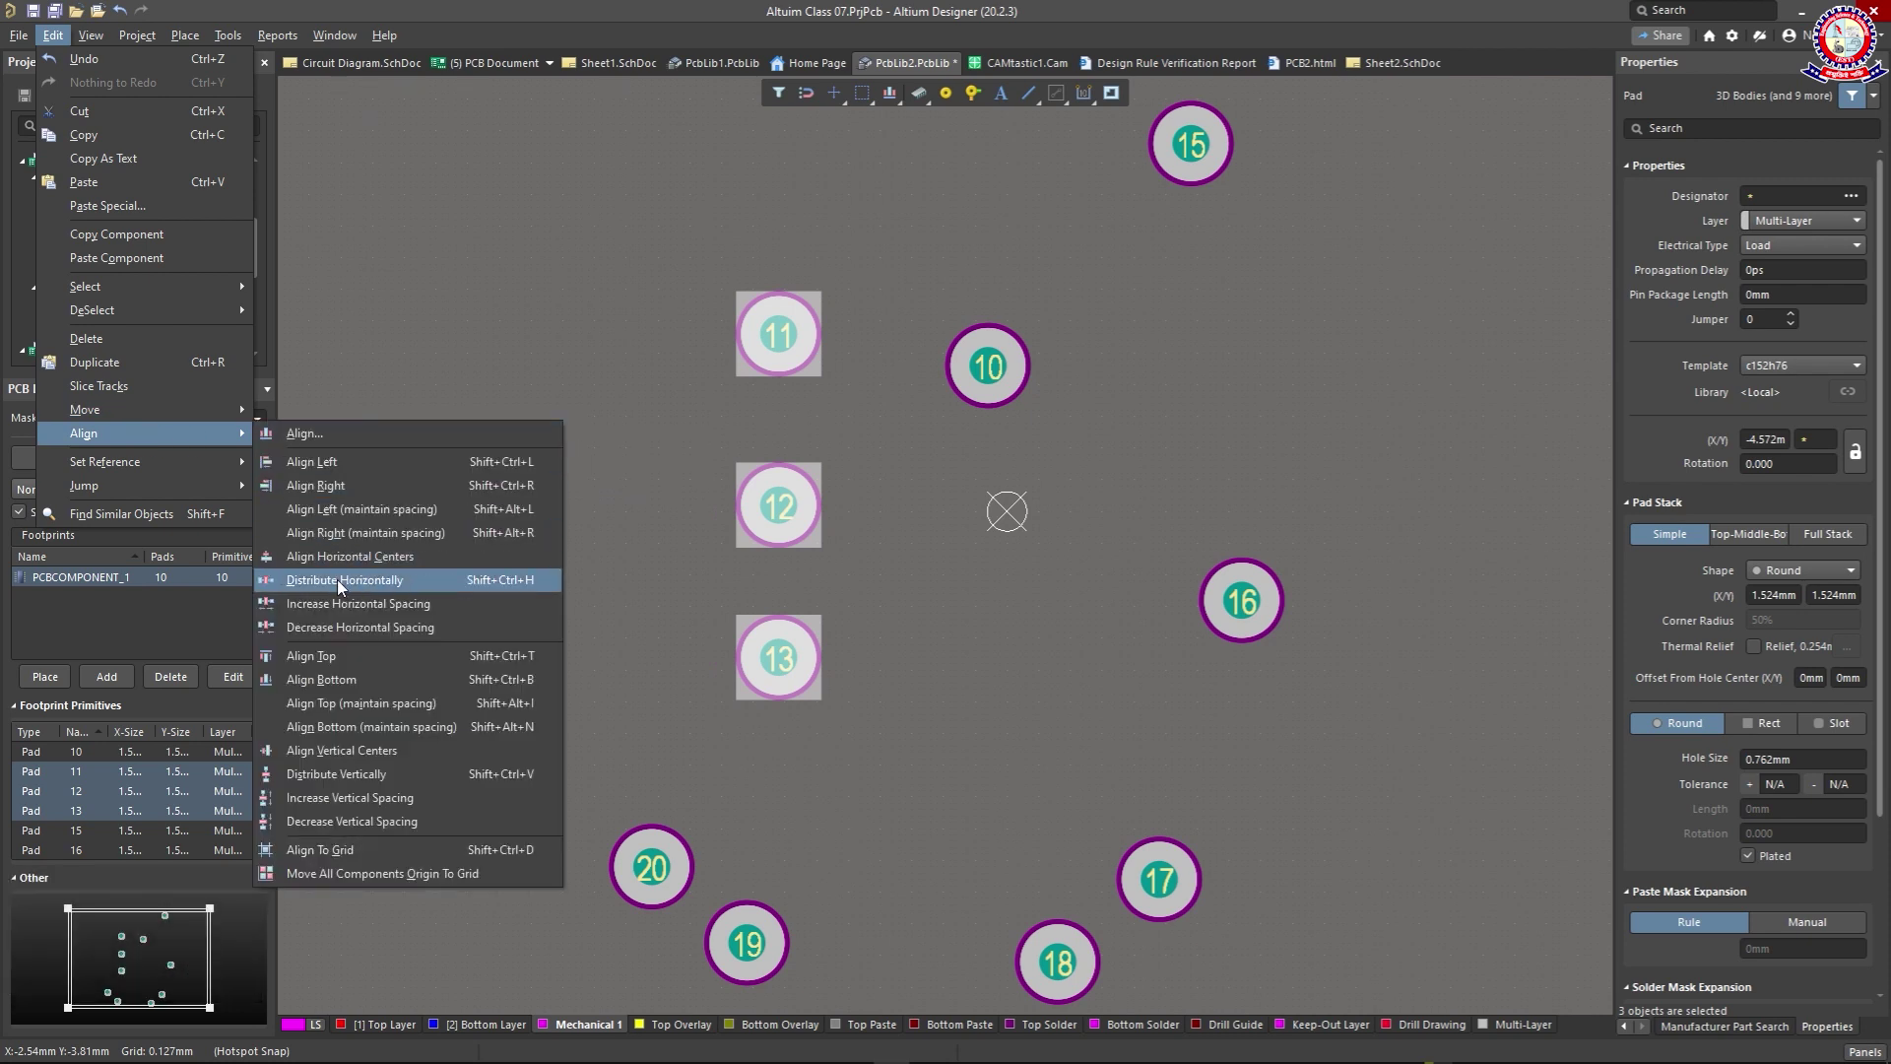
{"action": "left_click", "coordinate": [488, 579]}
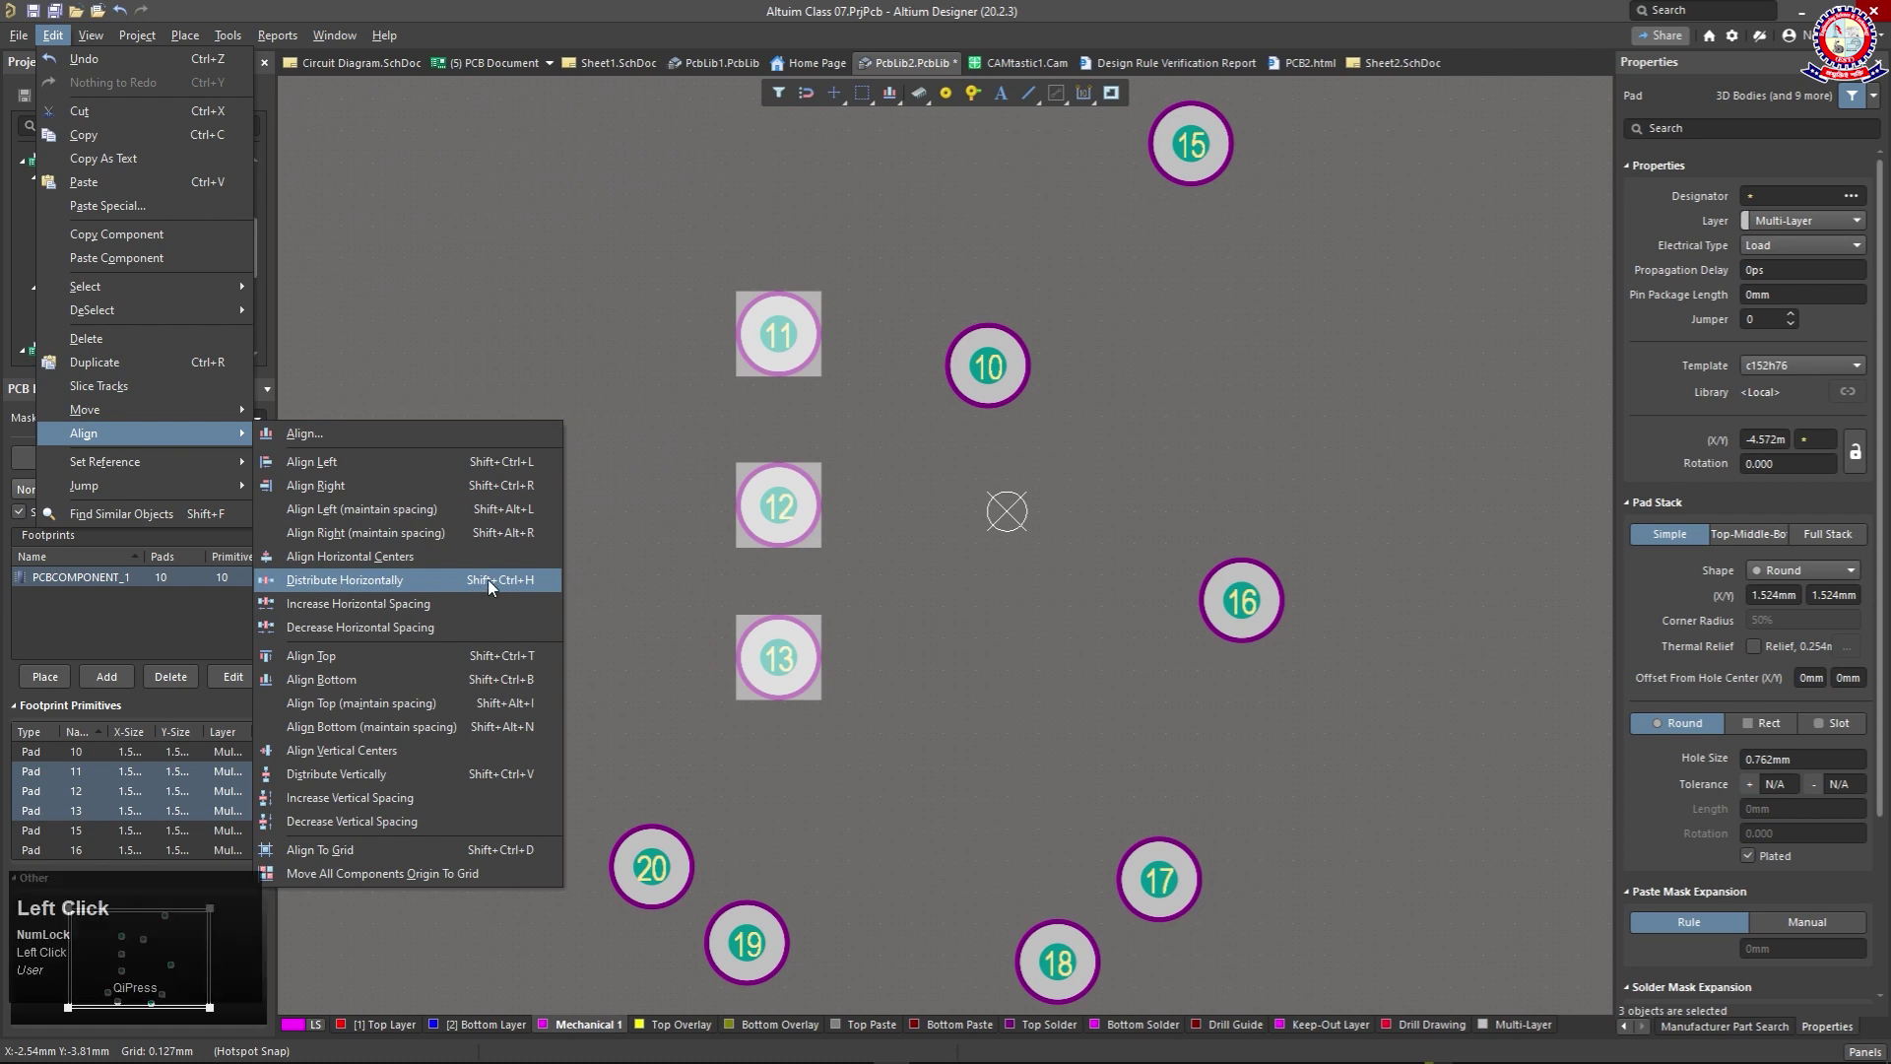
{"action": "left_click", "coordinate": [53, 35]}
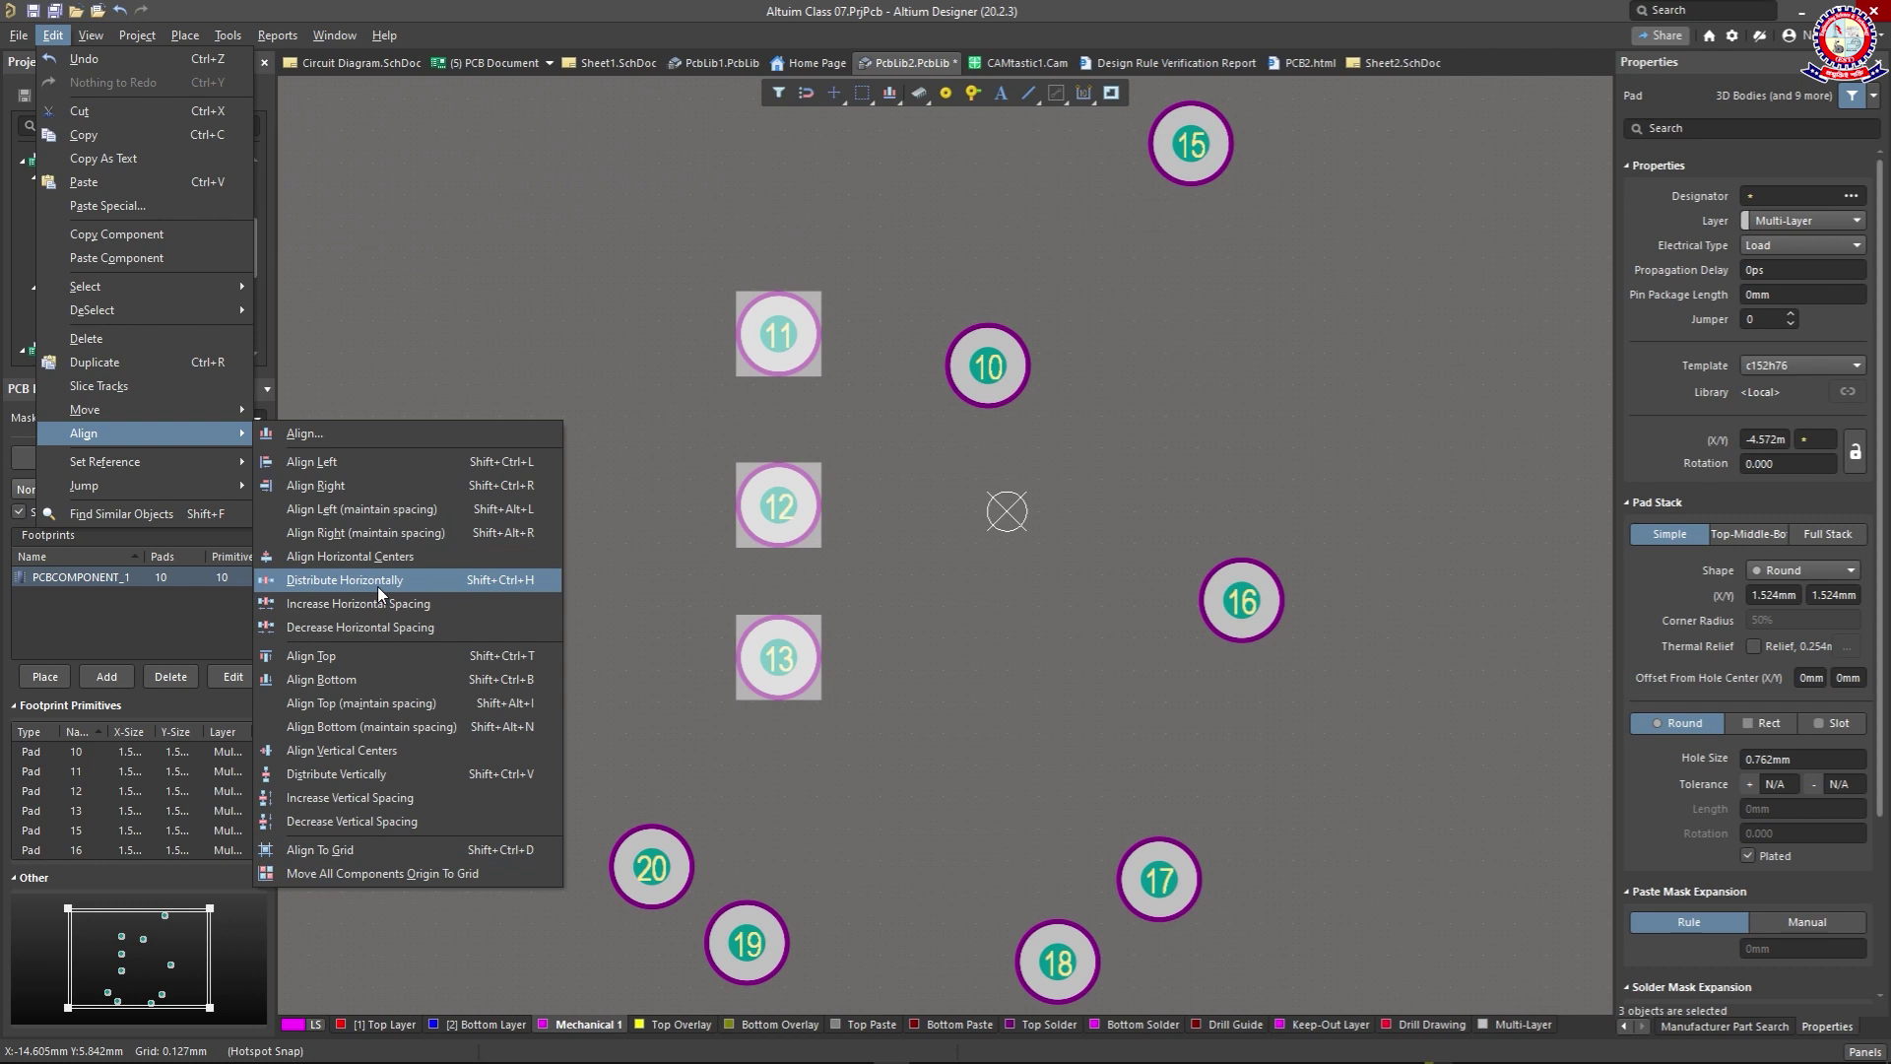
{"action": "mouse_move", "coordinate": [237, 412]}
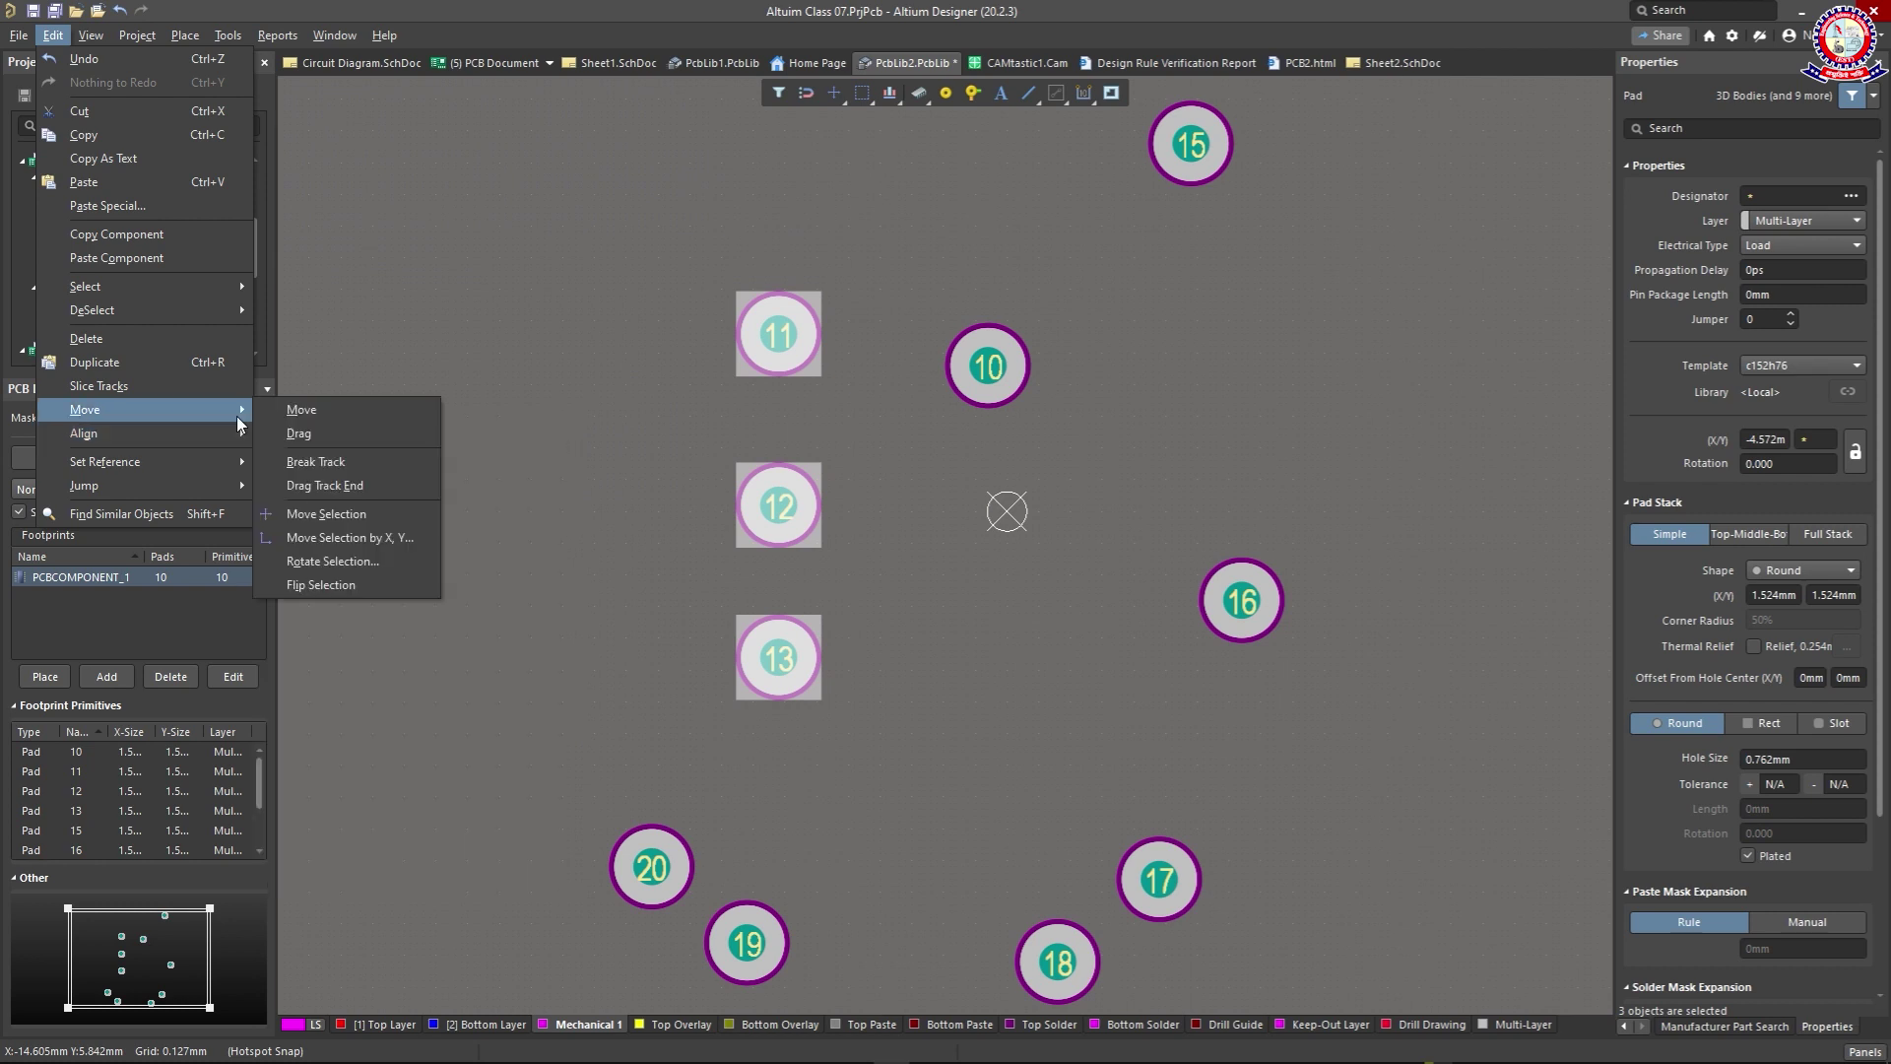
{"action": "left_click", "coordinate": [287, 412]}
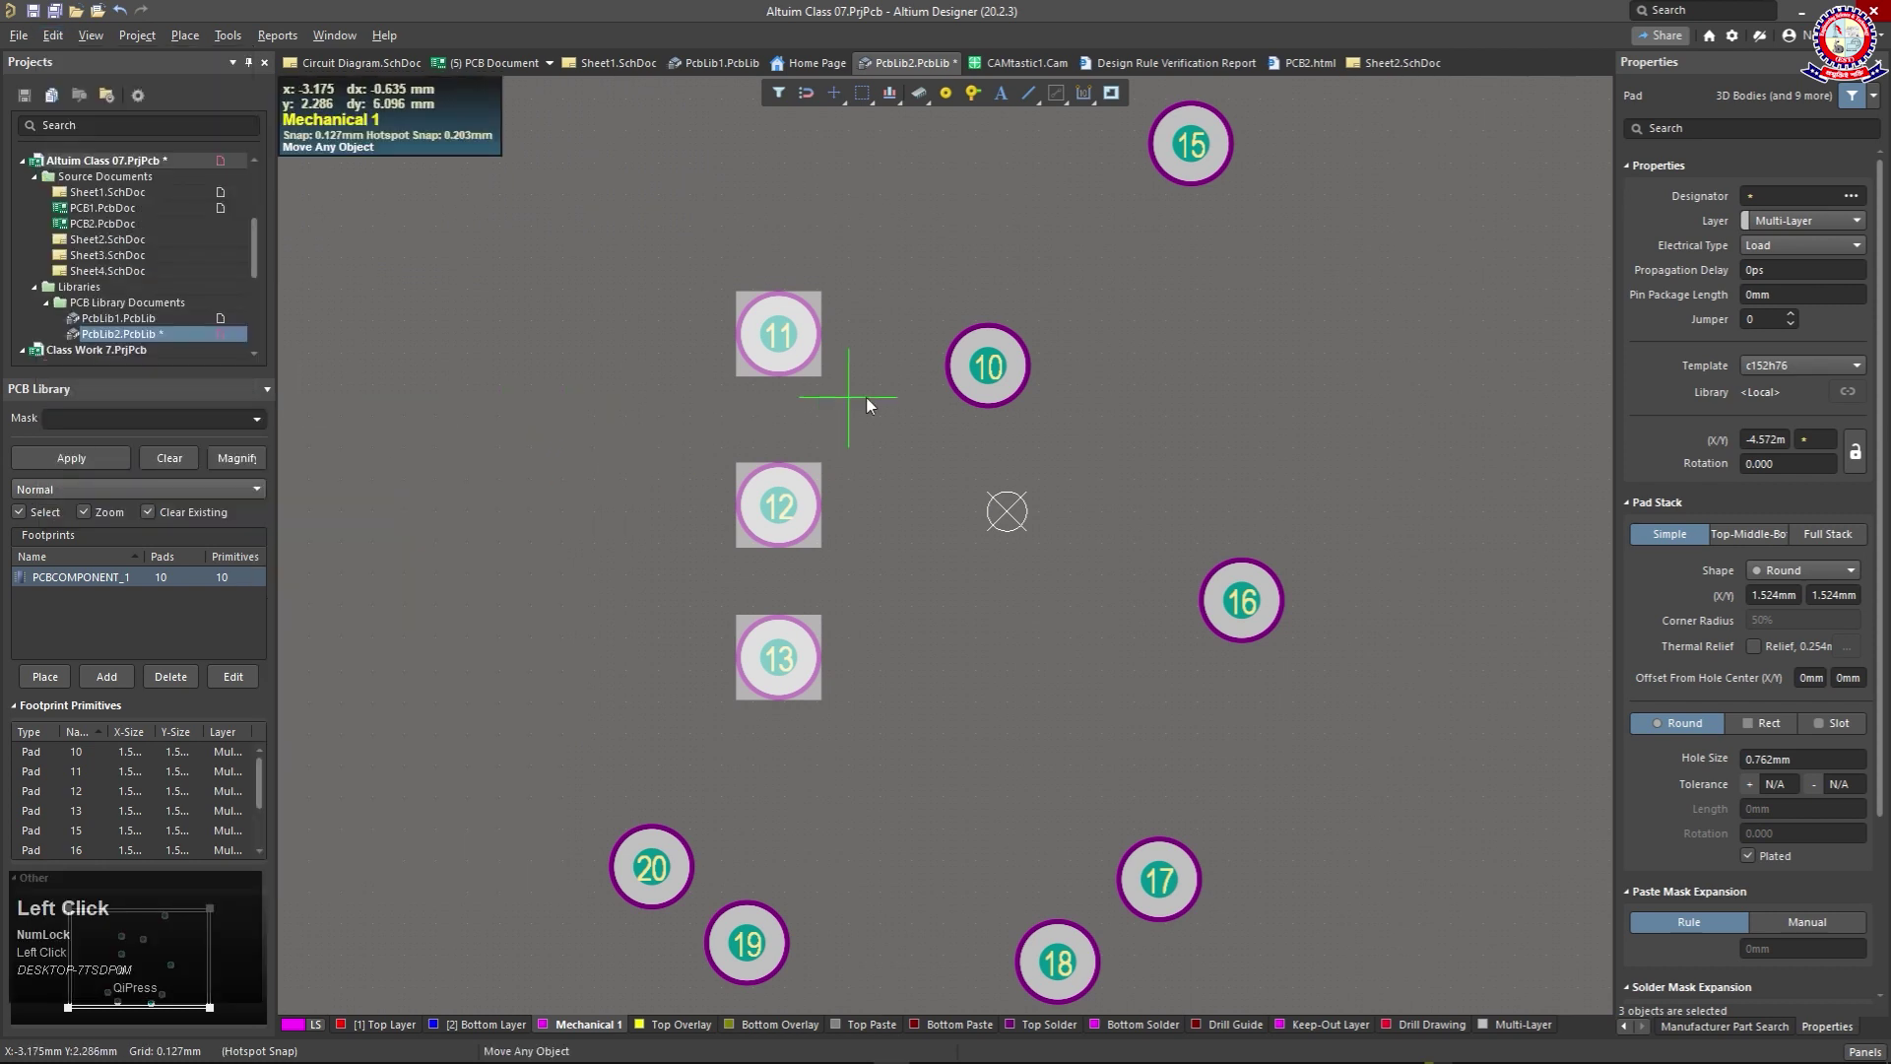
{"action": "left_click", "coordinate": [988, 366]}
{"action": "right_click", "coordinate": [899, 384]}
{"action": "left_click", "coordinate": [898, 382]}
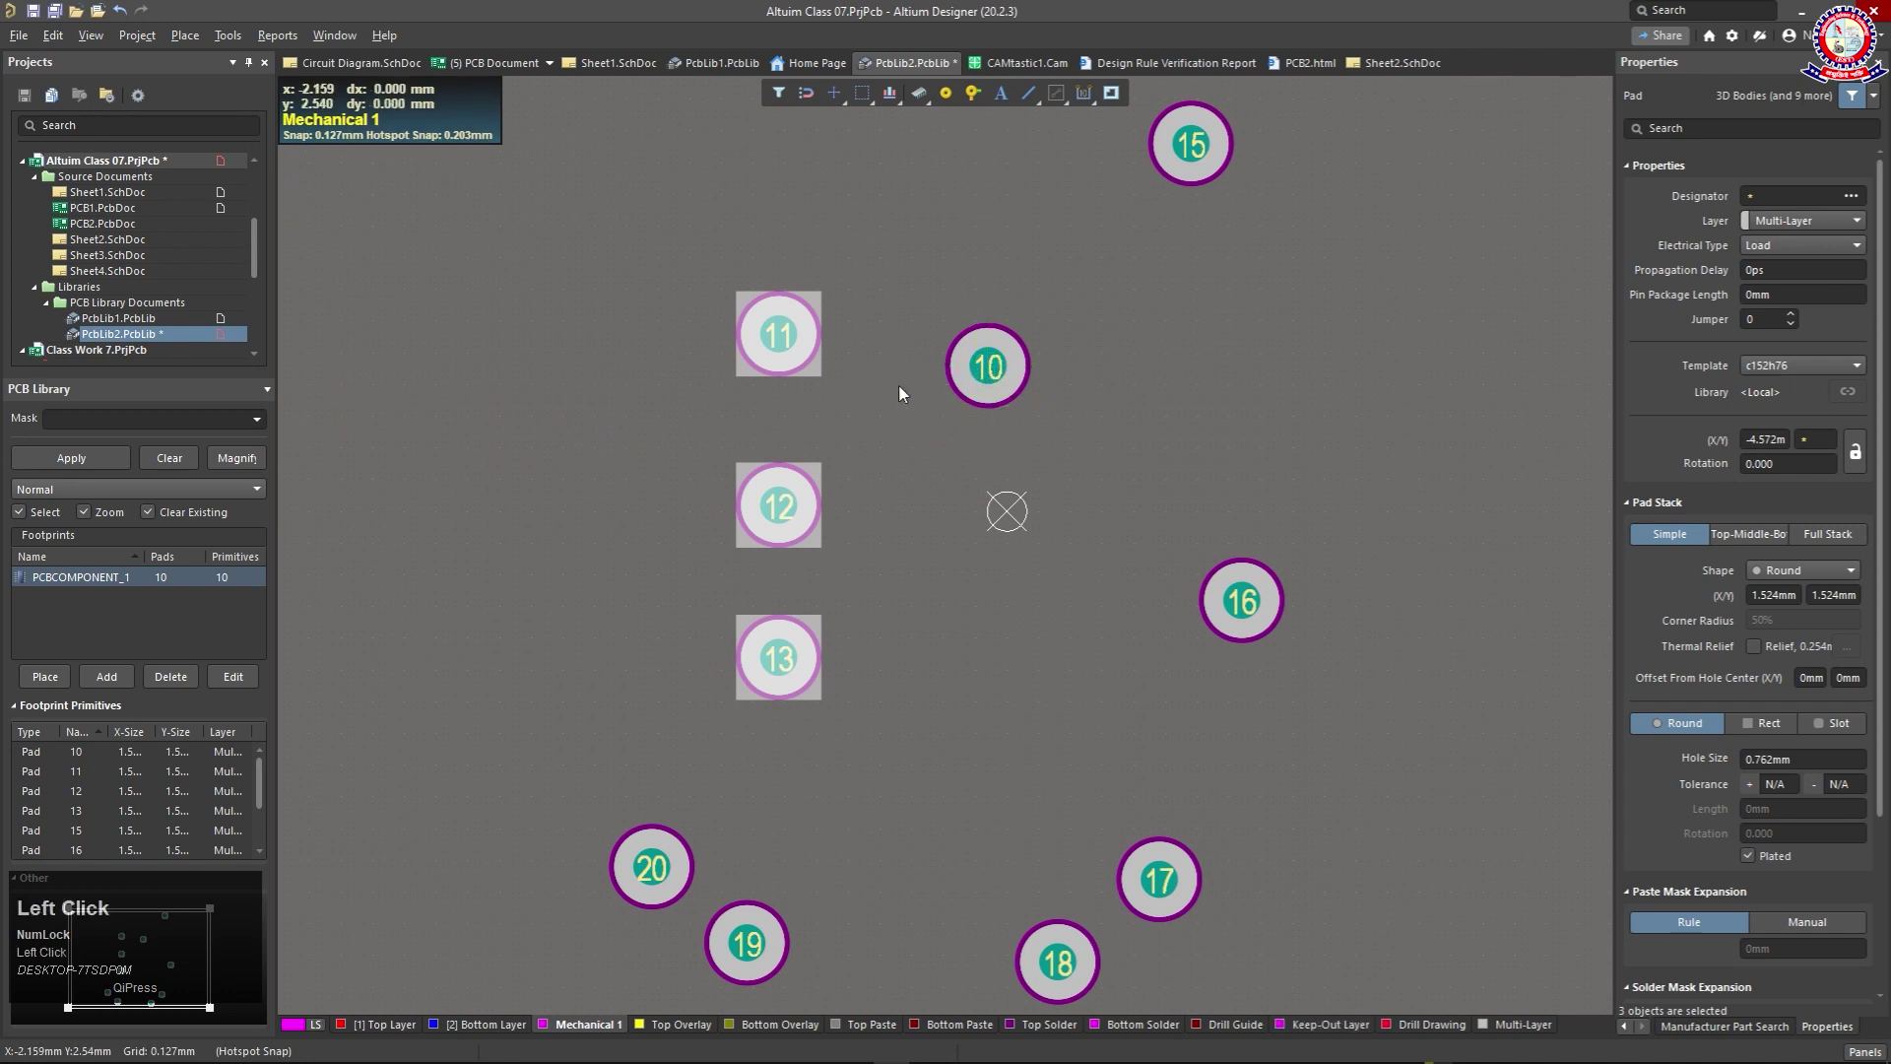
Step: Move pads 11 and 12 further left of the reference point, with pad 11 slightly right of and above pad 12
{"action": "left_click", "coordinate": [833, 94]}
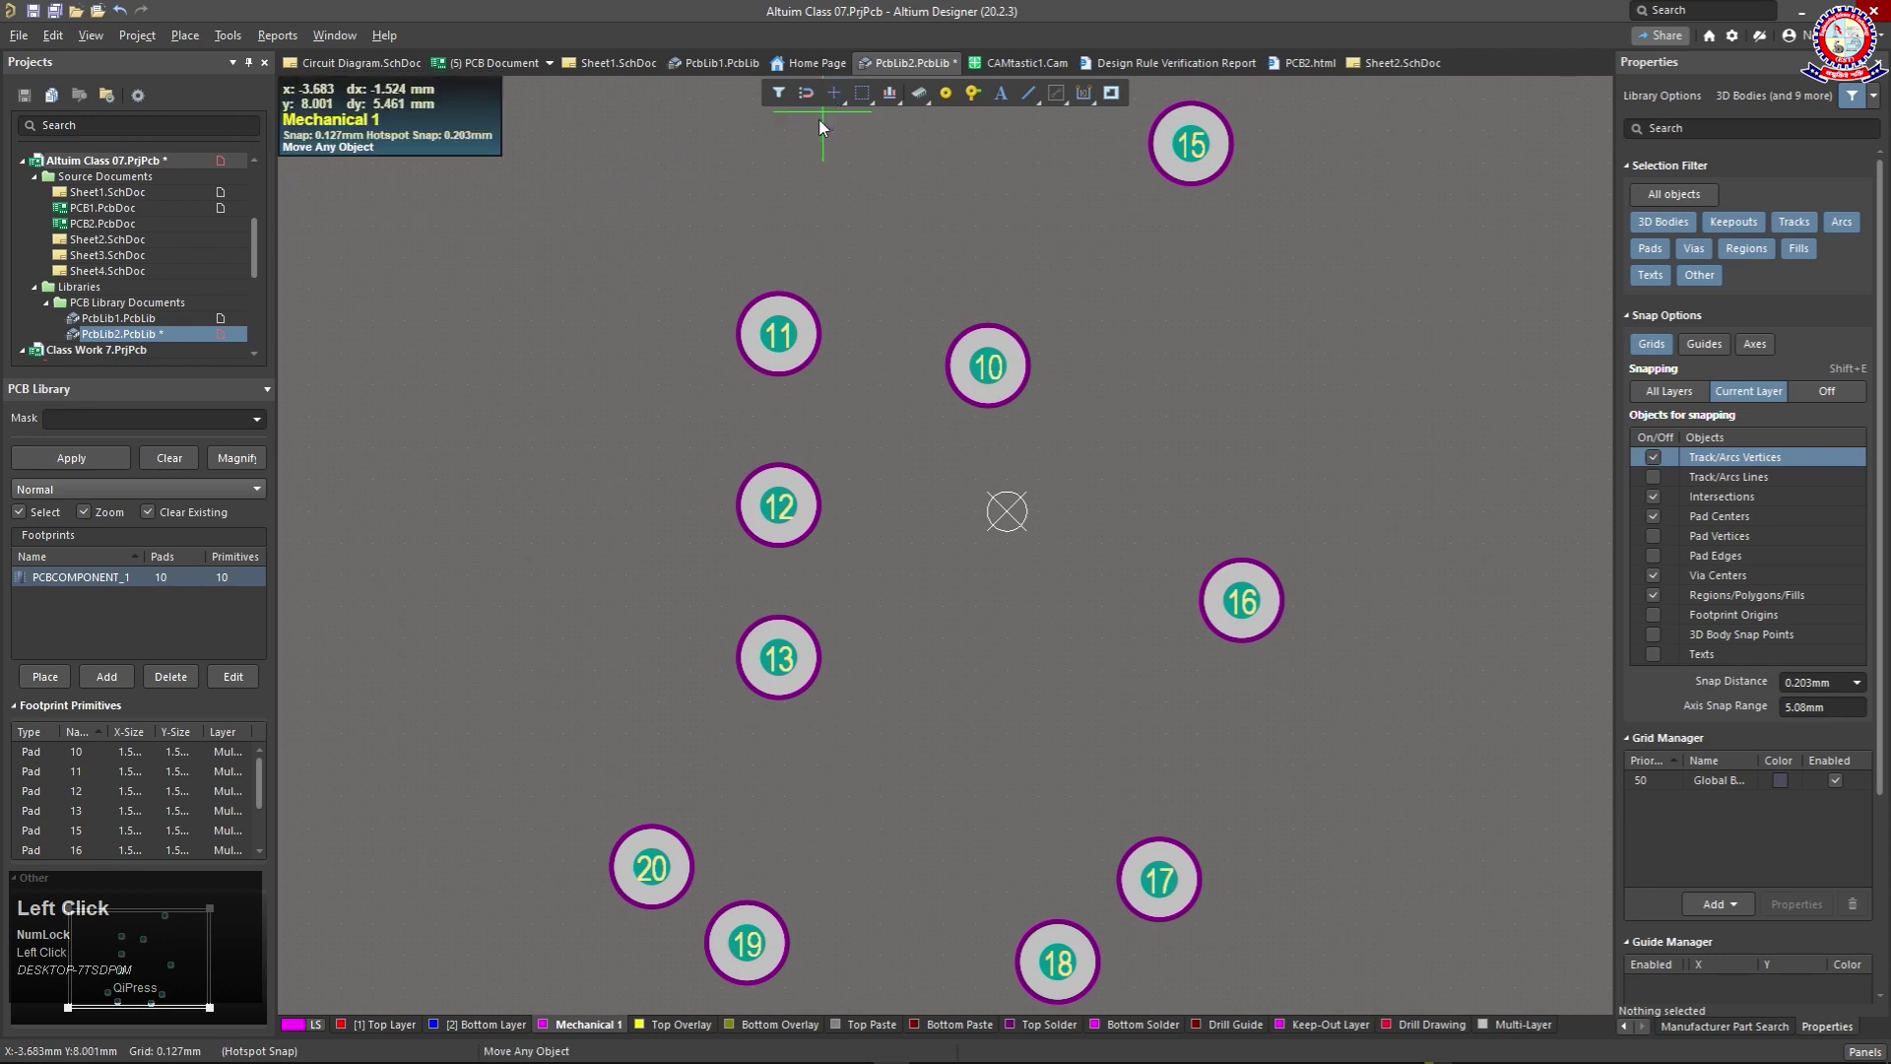
{"action": "left_click", "coordinate": [778, 335]}
{"action": "left_click", "coordinate": [619, 391]}
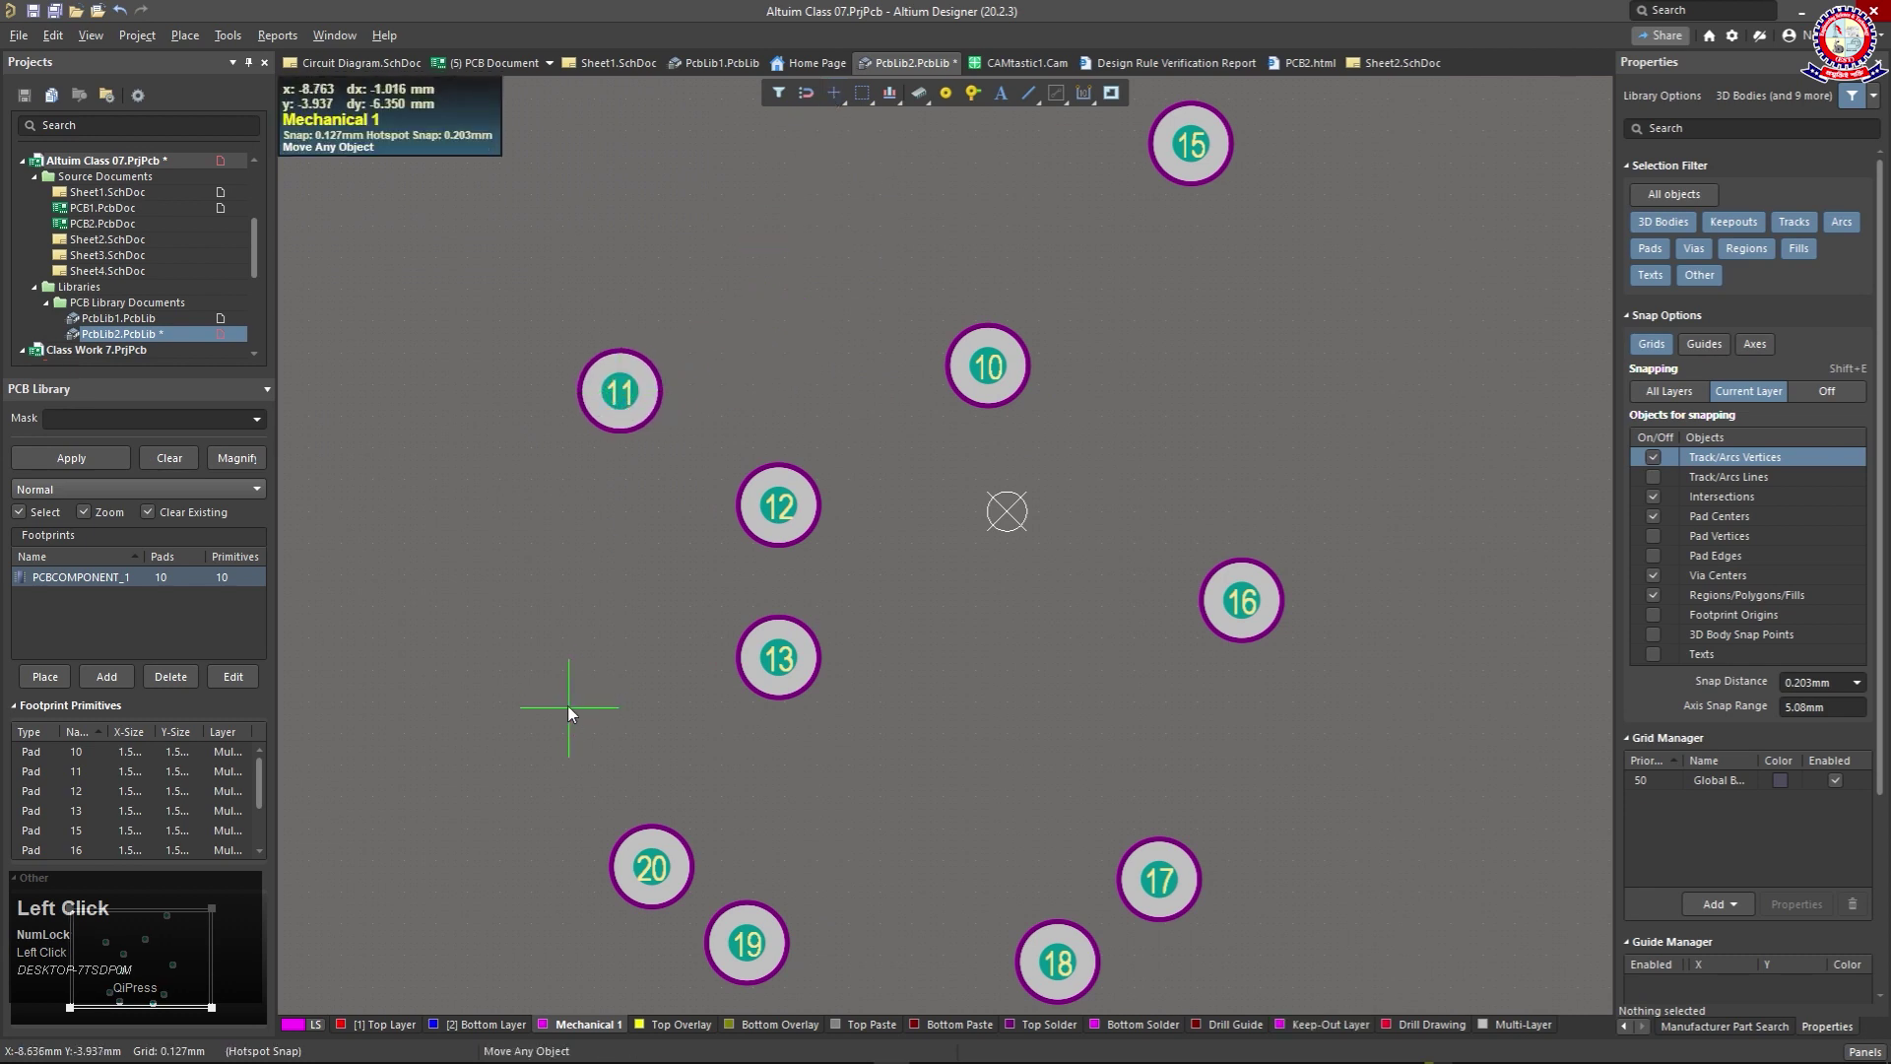
{"action": "left_click", "coordinate": [795, 501]}
{"action": "left_click", "coordinate": [588, 499]}
Step: Move pad 13 to about X -6.1 mm, Y 4.1 mm and pad 10 just above its right, continuing the arc from pads 12 and 11
{"action": "left_click", "coordinate": [778, 657]}
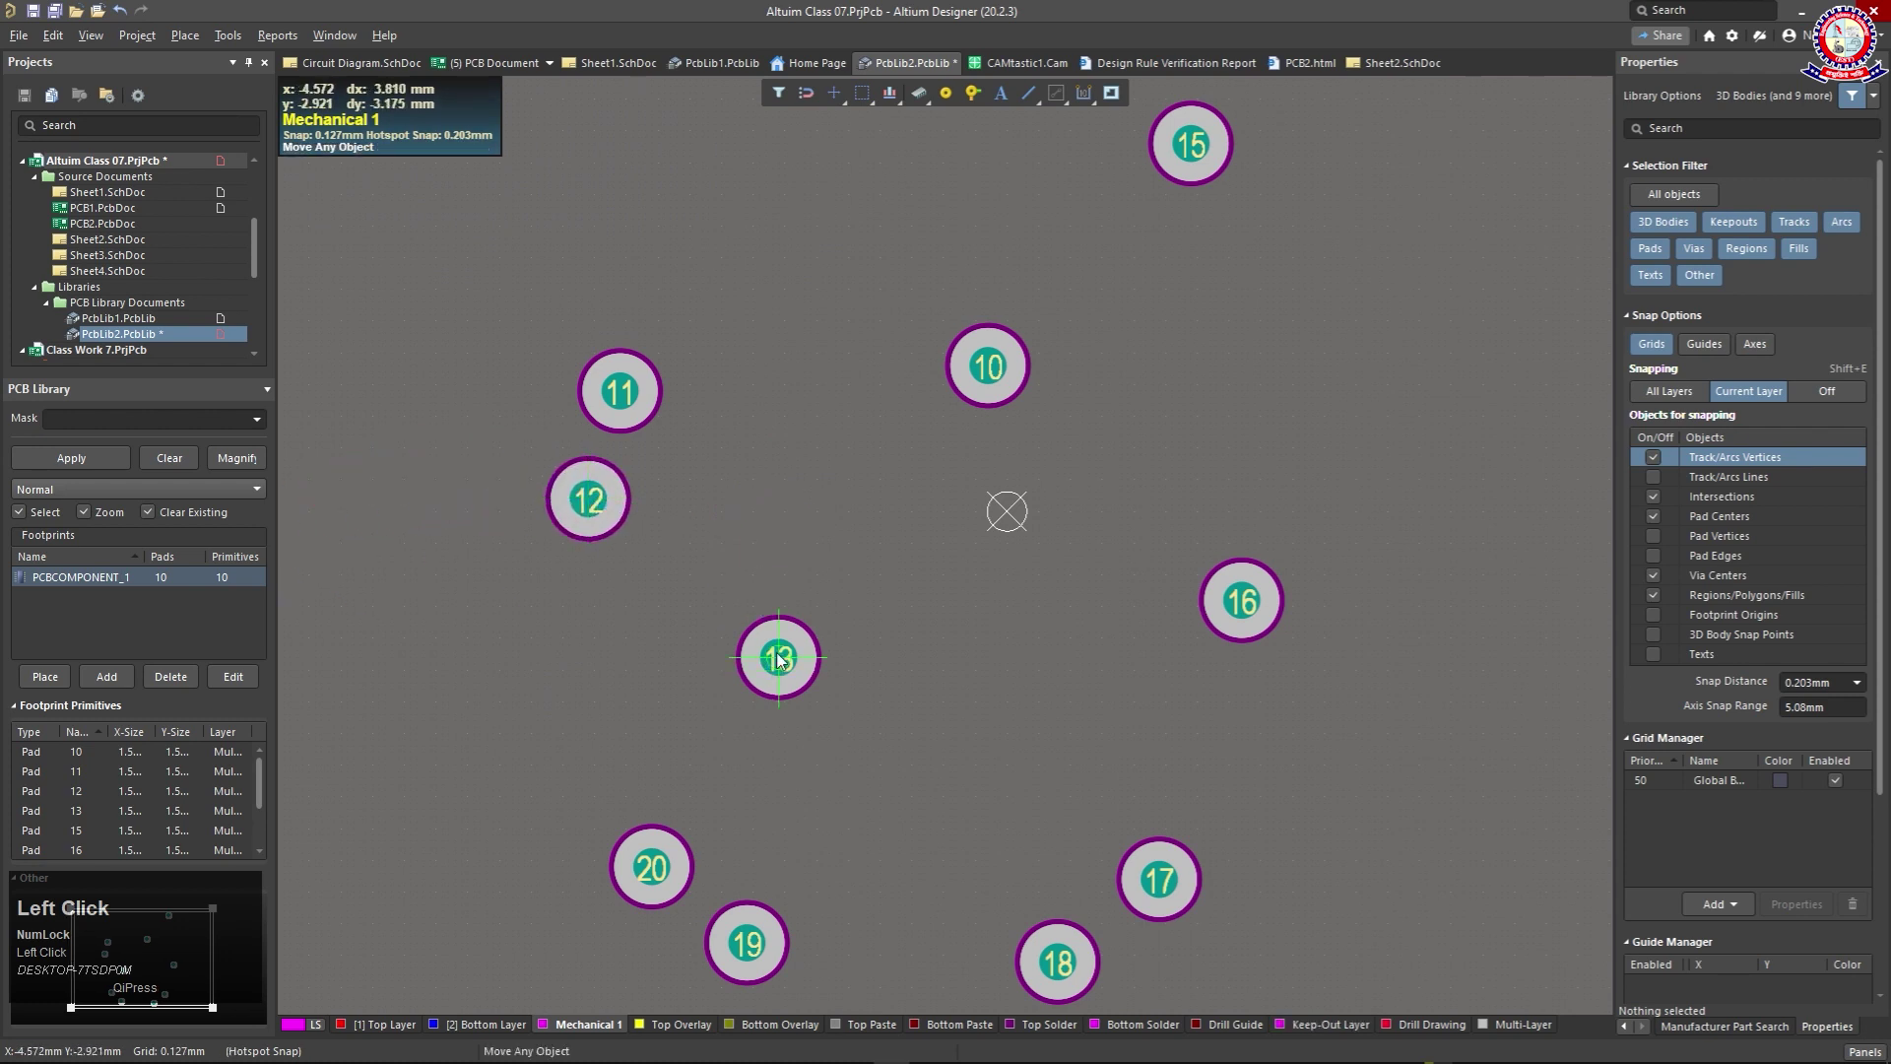
{"action": "left_click", "coordinate": [765, 284]}
{"action": "left_click", "coordinate": [987, 366]}
{"action": "left_click", "coordinate": [861, 258]}
{"action": "left_click", "coordinate": [702, 309]}
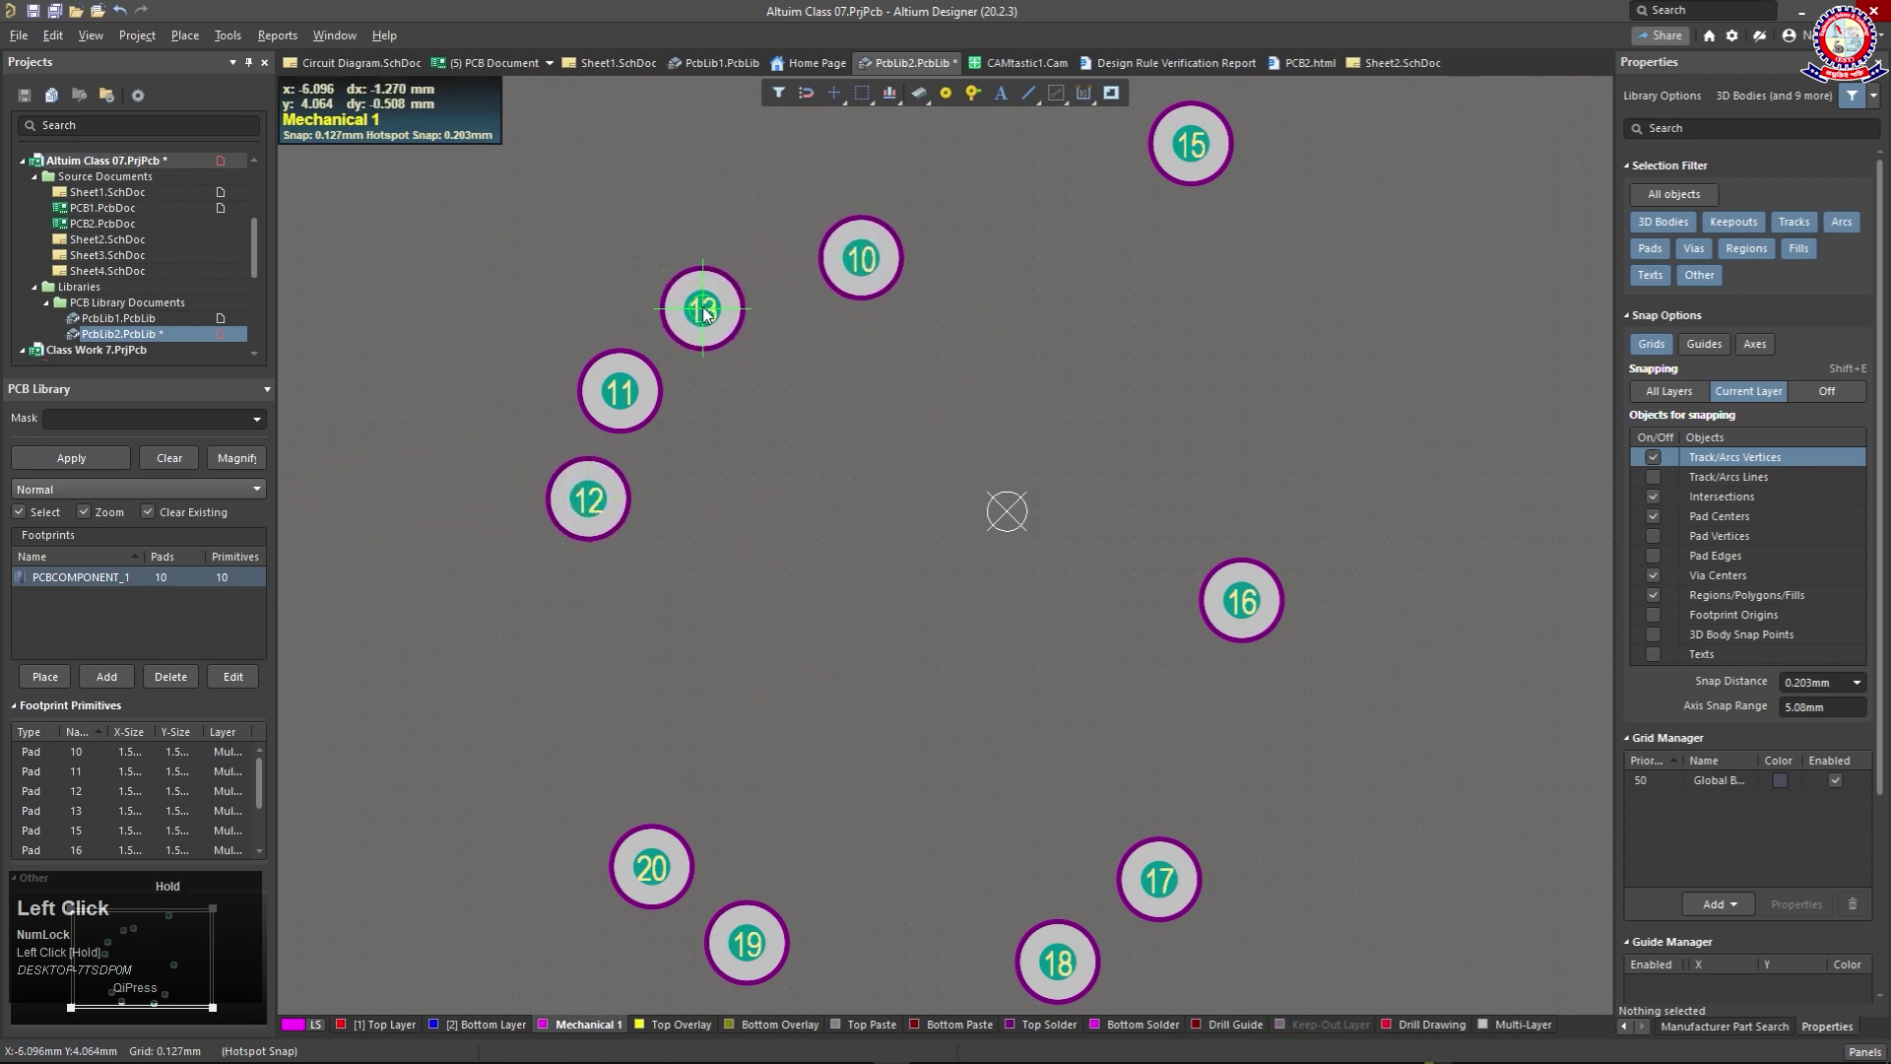
{"action": "left_click", "coordinate": [848, 264]}
{"action": "left_click", "coordinate": [785, 246]}
{"action": "right_click", "coordinate": [901, 357]}
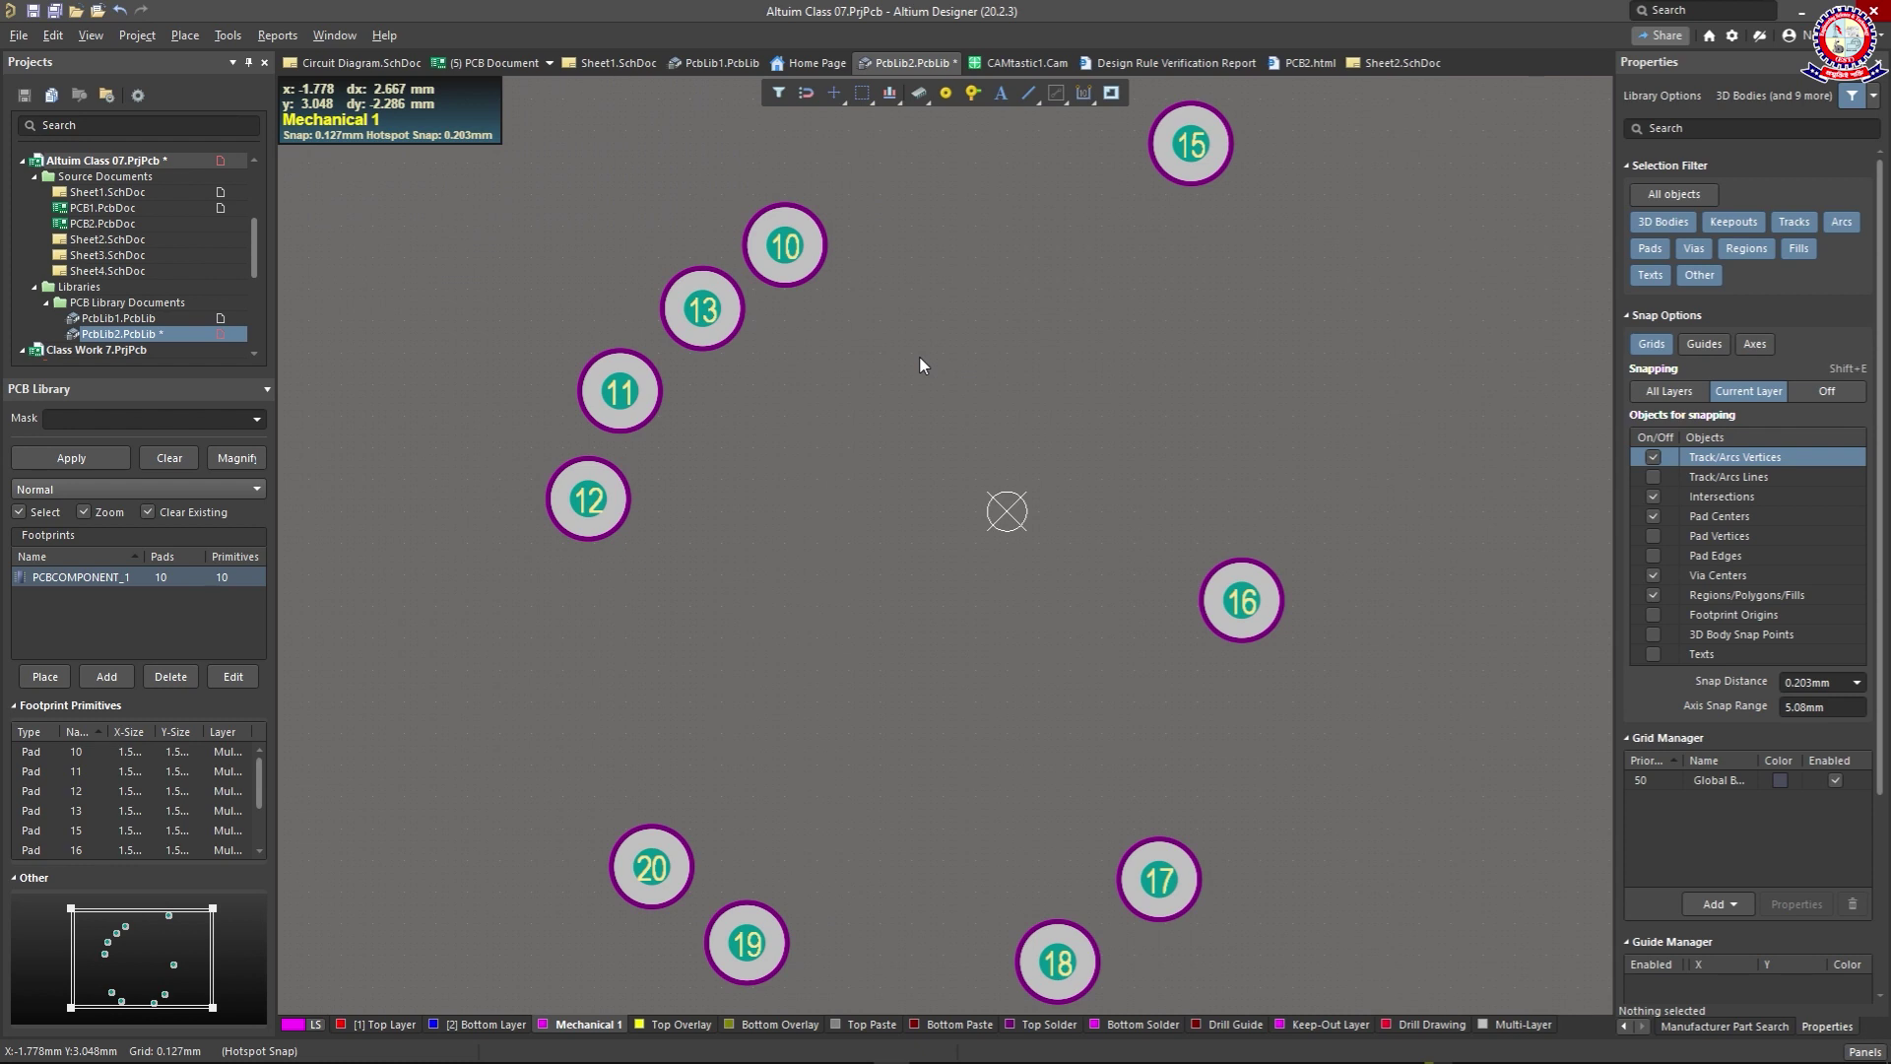
Step: Draw a horizontal line on the Top Layer above the reference point, right of pad 11
{"action": "left_click", "coordinate": [385, 1024]}
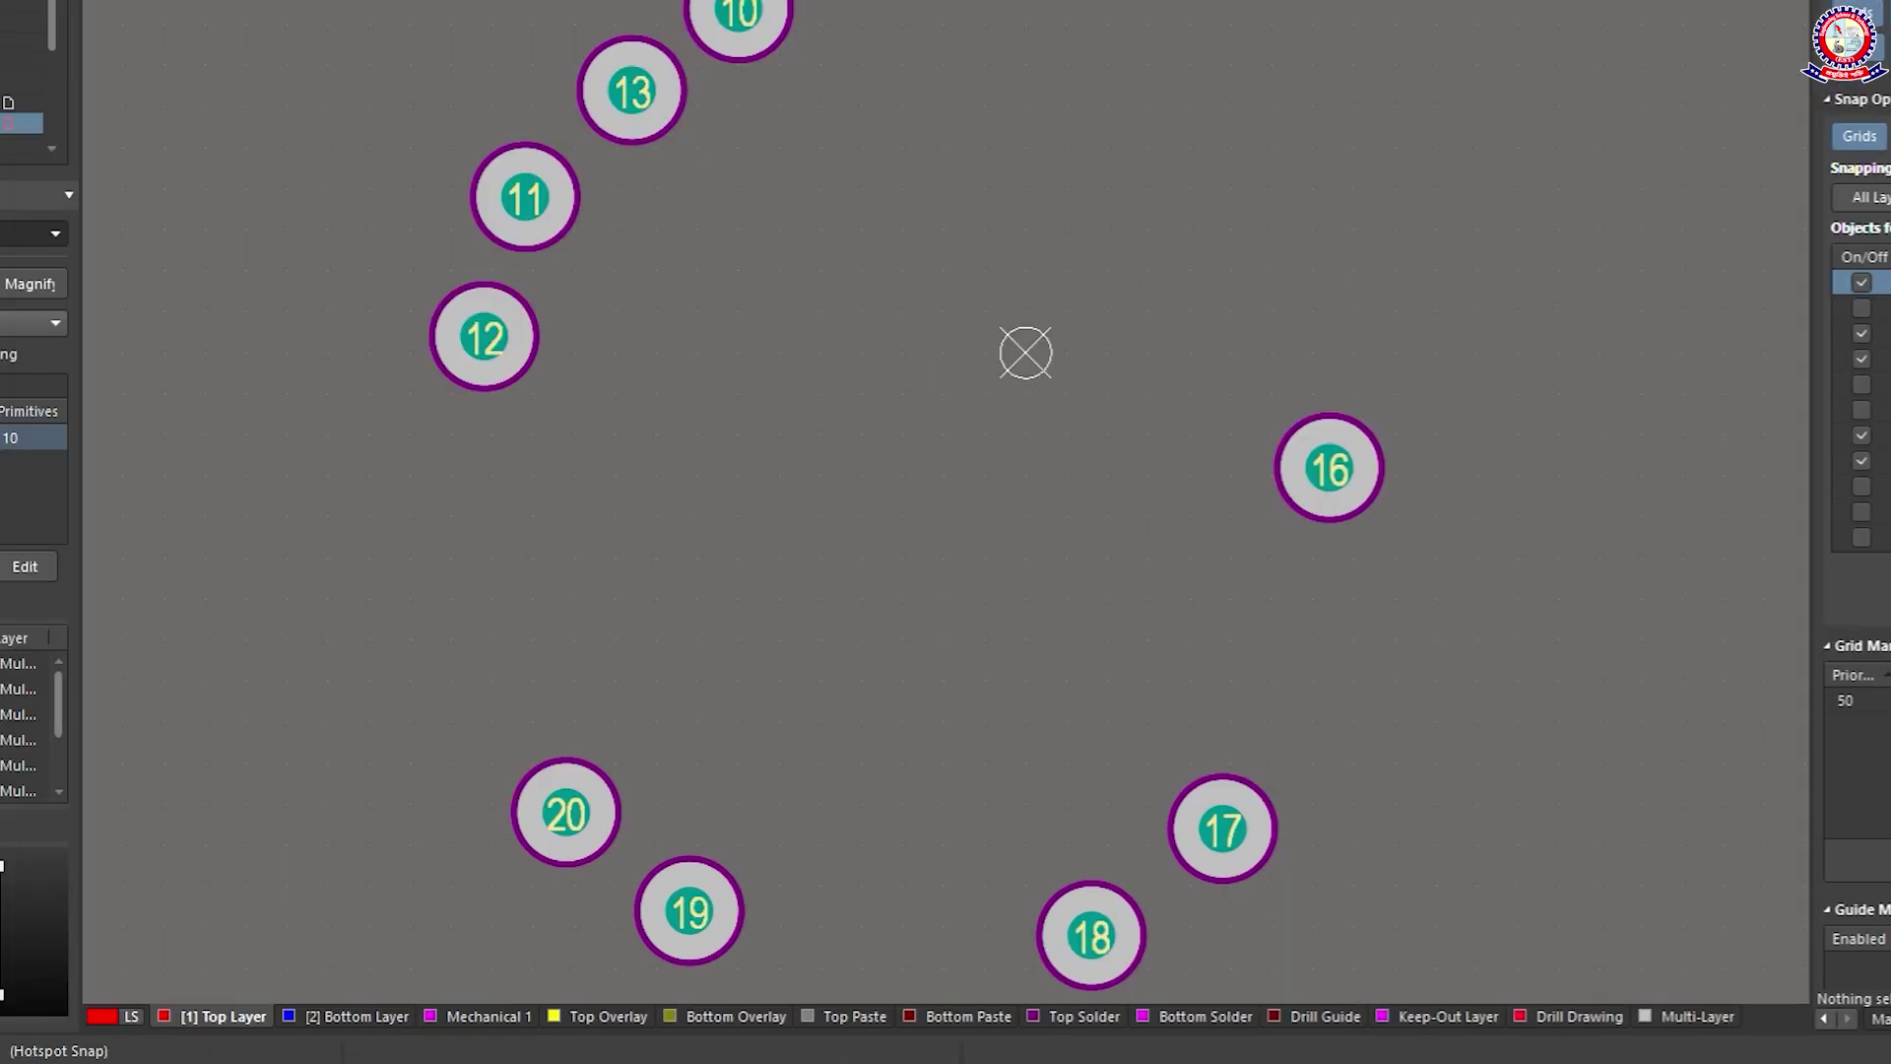
{"action": "left_click", "coordinate": [785, 188]}
{"action": "left_click", "coordinate": [1082, 205]}
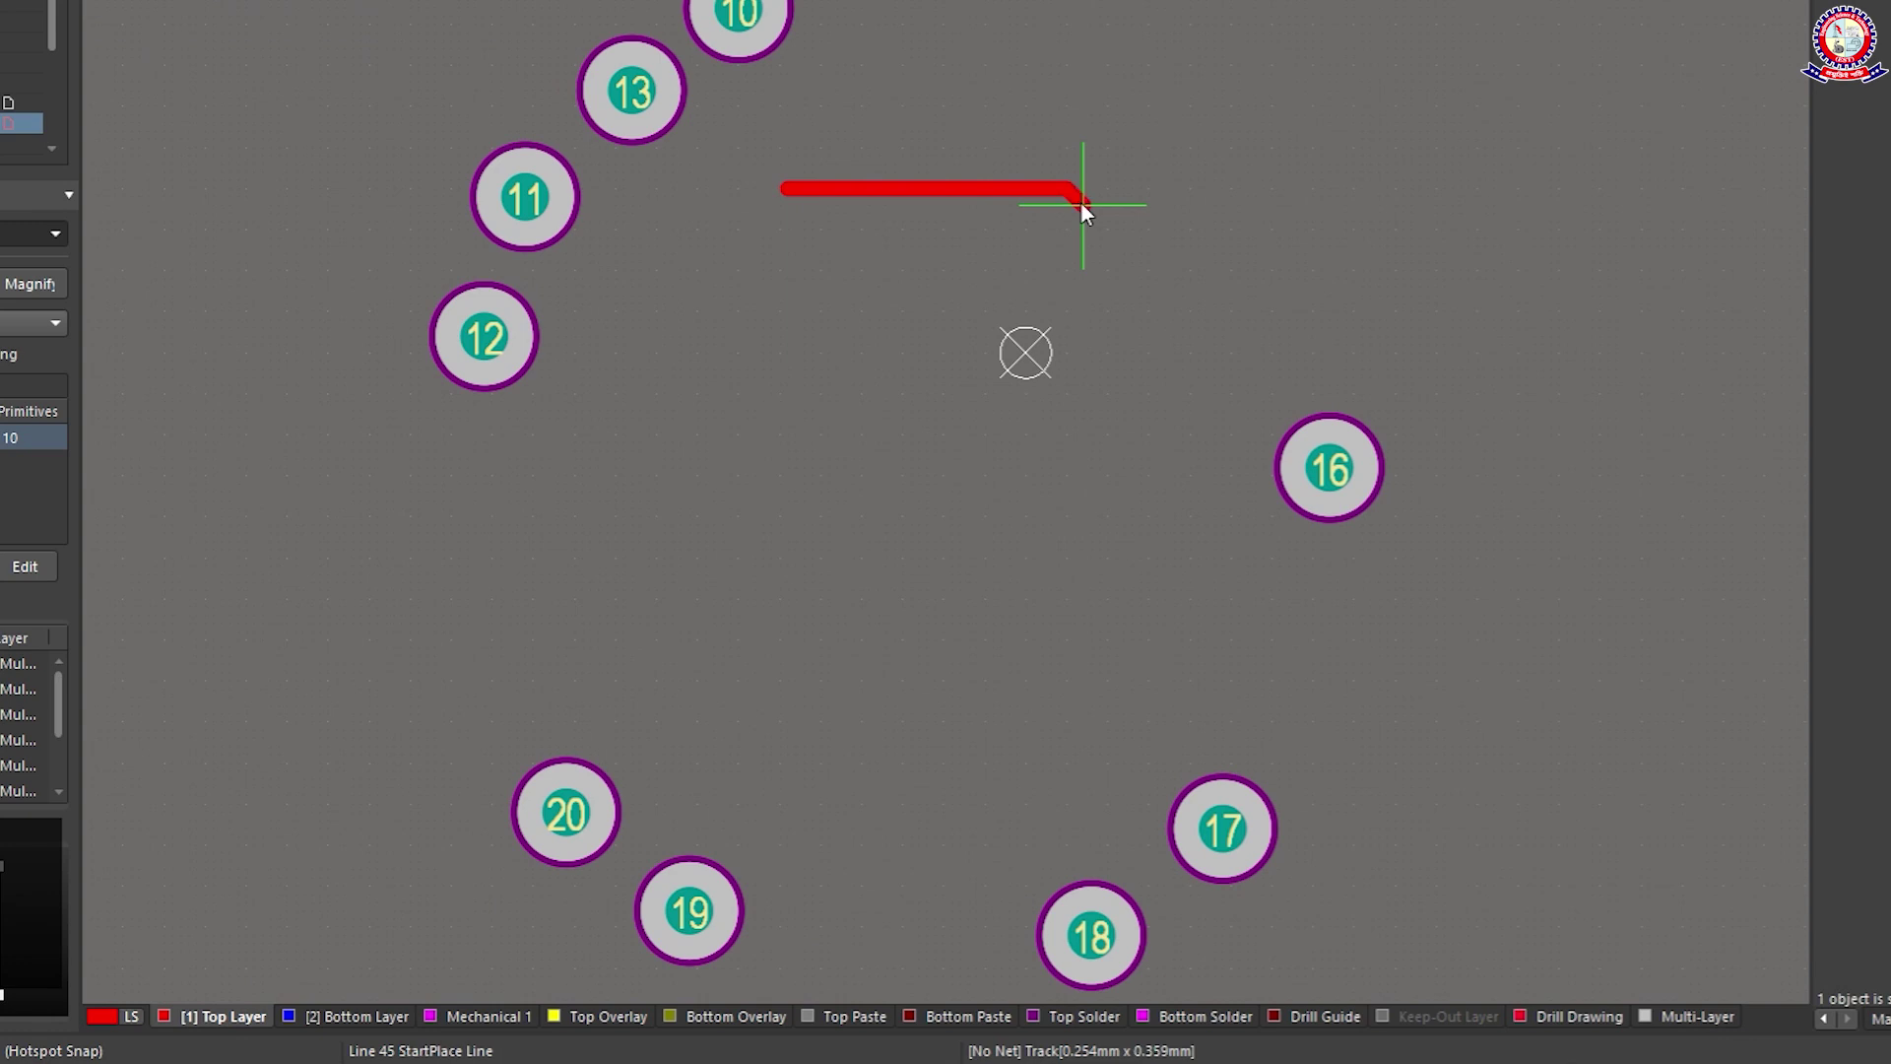
{"action": "right_click", "coordinate": [1082, 207]}
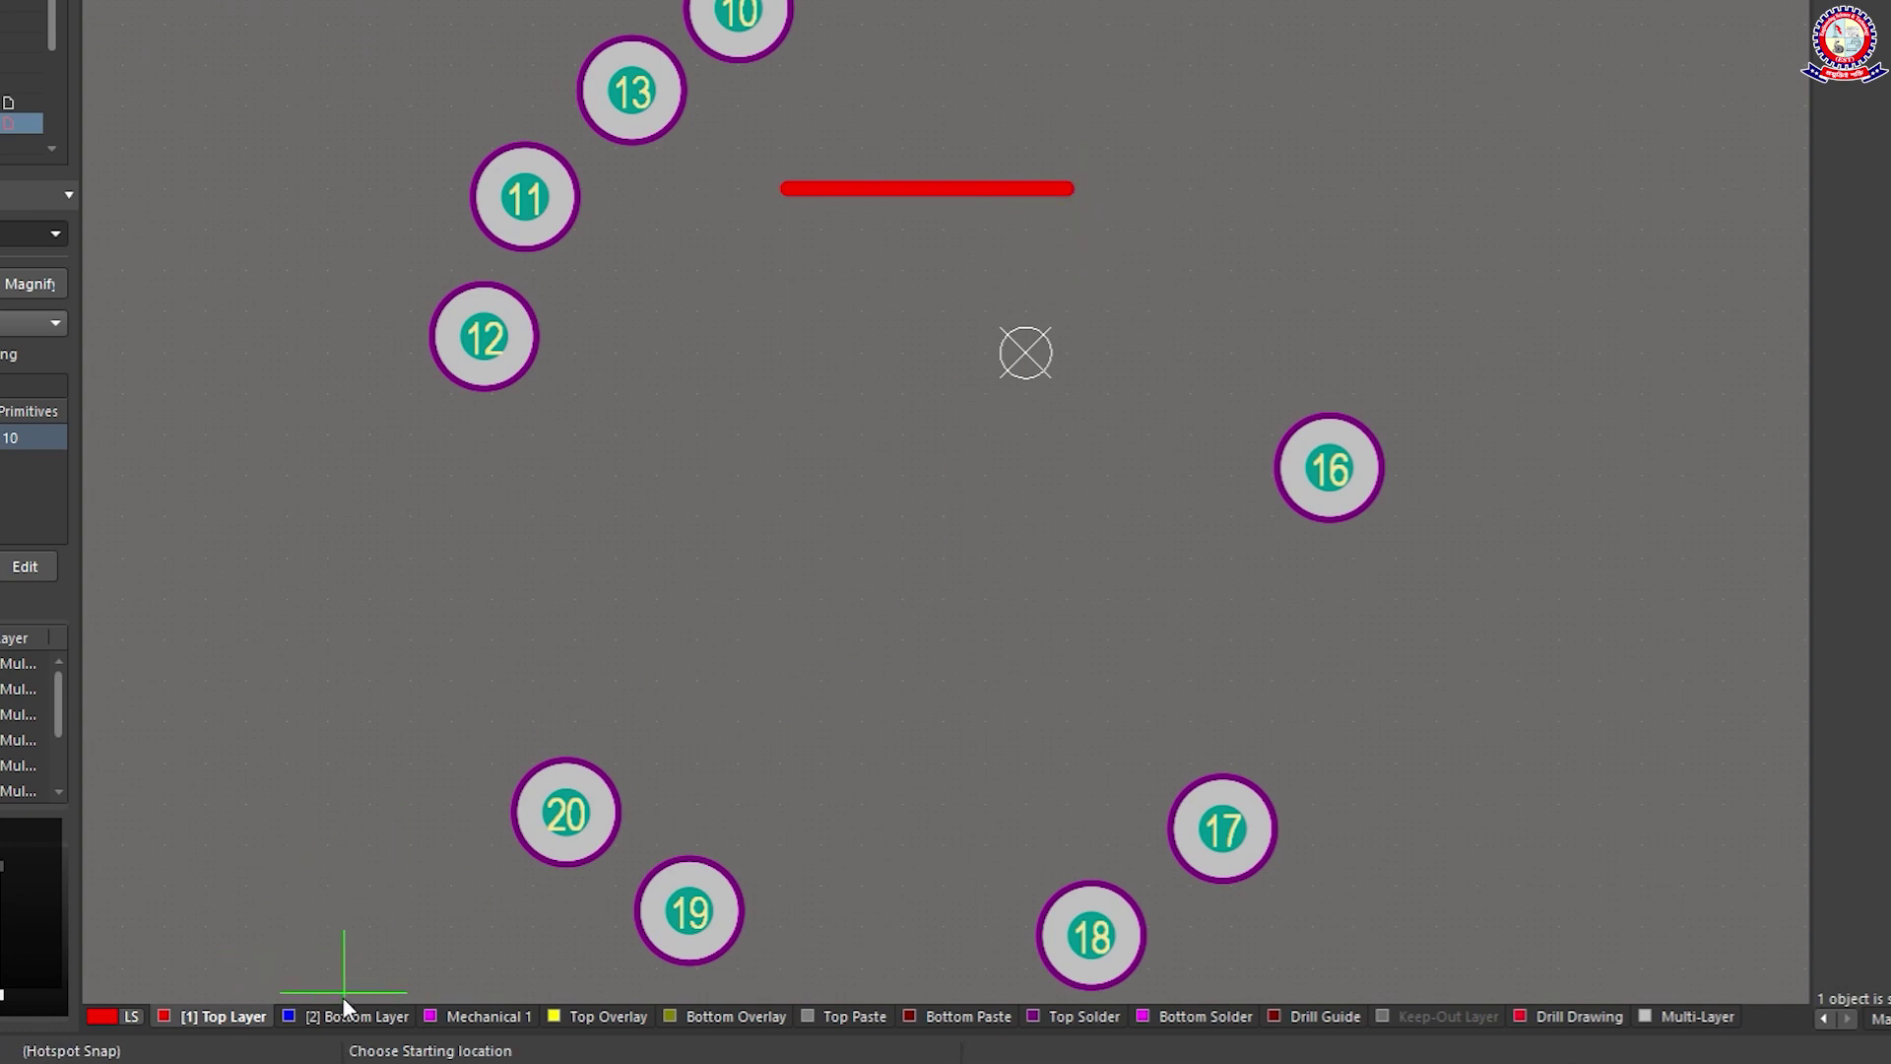
{"action": "scroll", "coordinate": [601, 423], "scroll_direction": "up", "scroll_amount": 8}
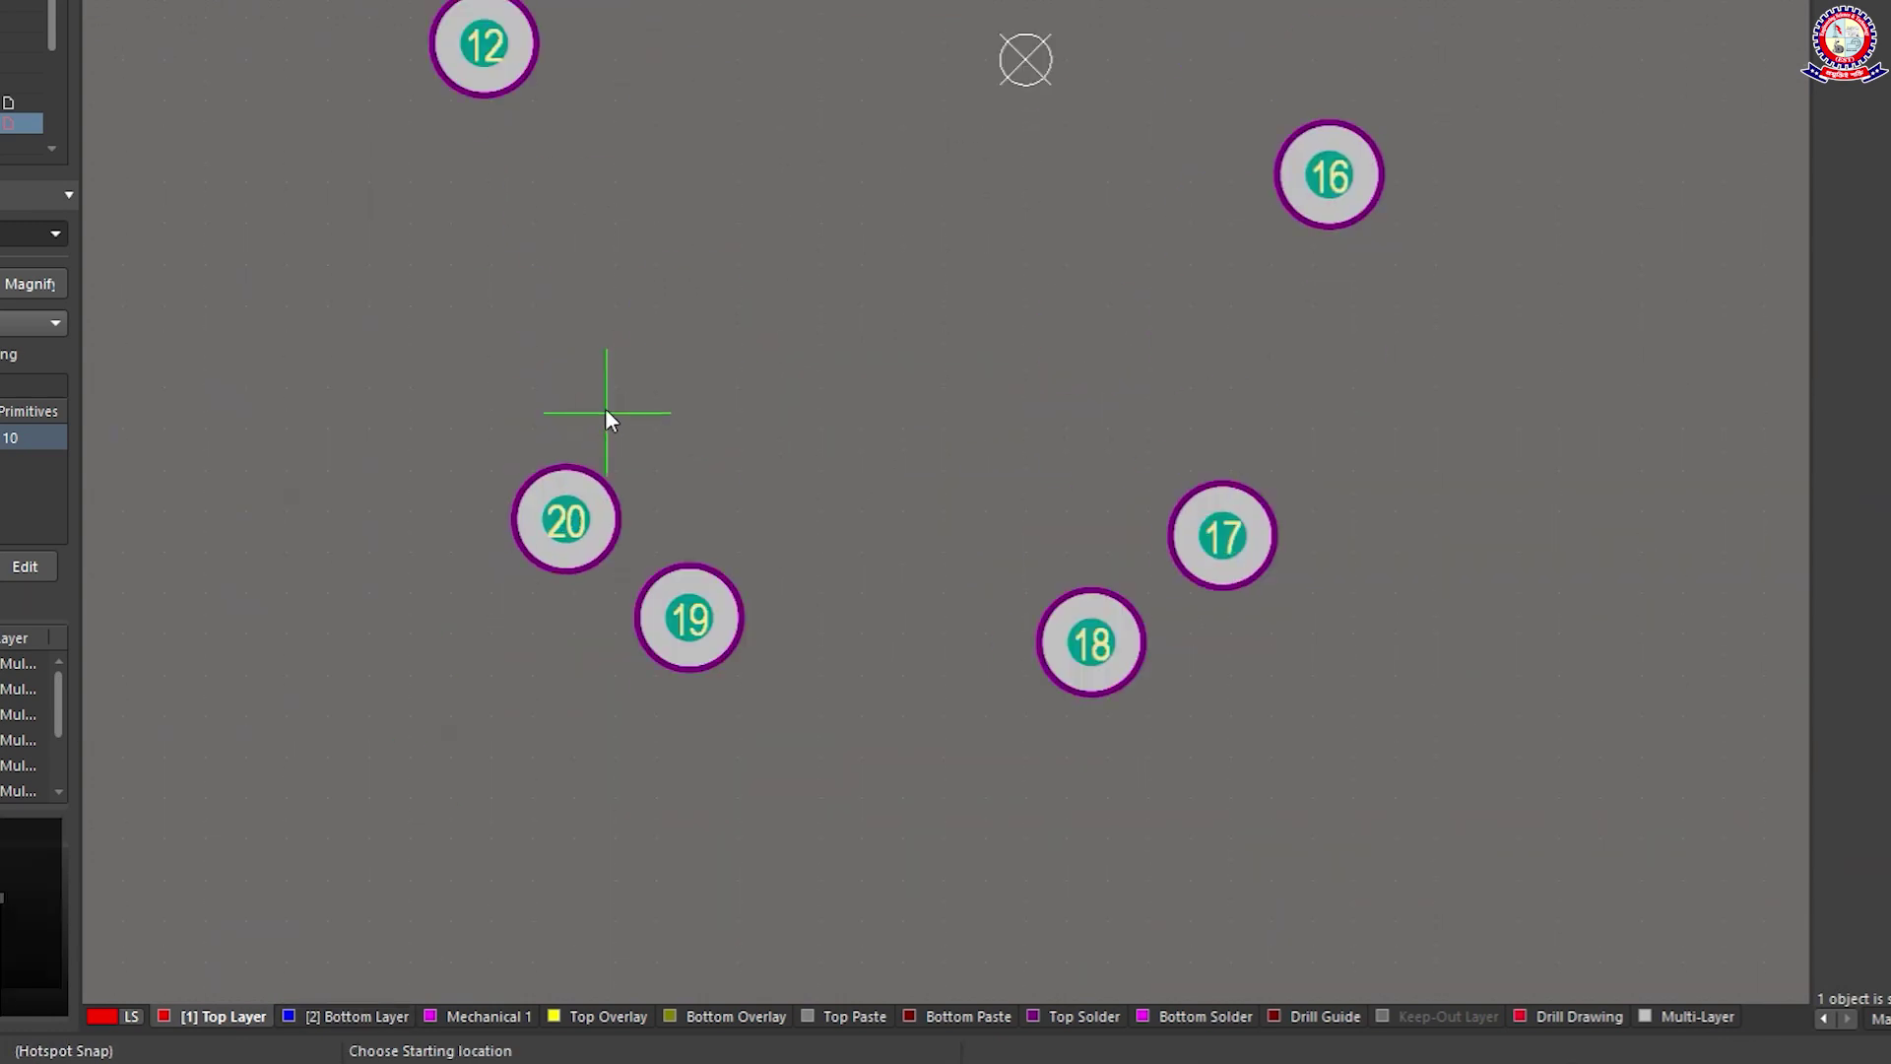
{"action": "right_click", "coordinate": [658, 388]}
Step: Draw a horizontal line about 4.1 mm long on the Bottom Layer, just below the Top Layer line
{"action": "left_click", "coordinate": [349, 1016]}
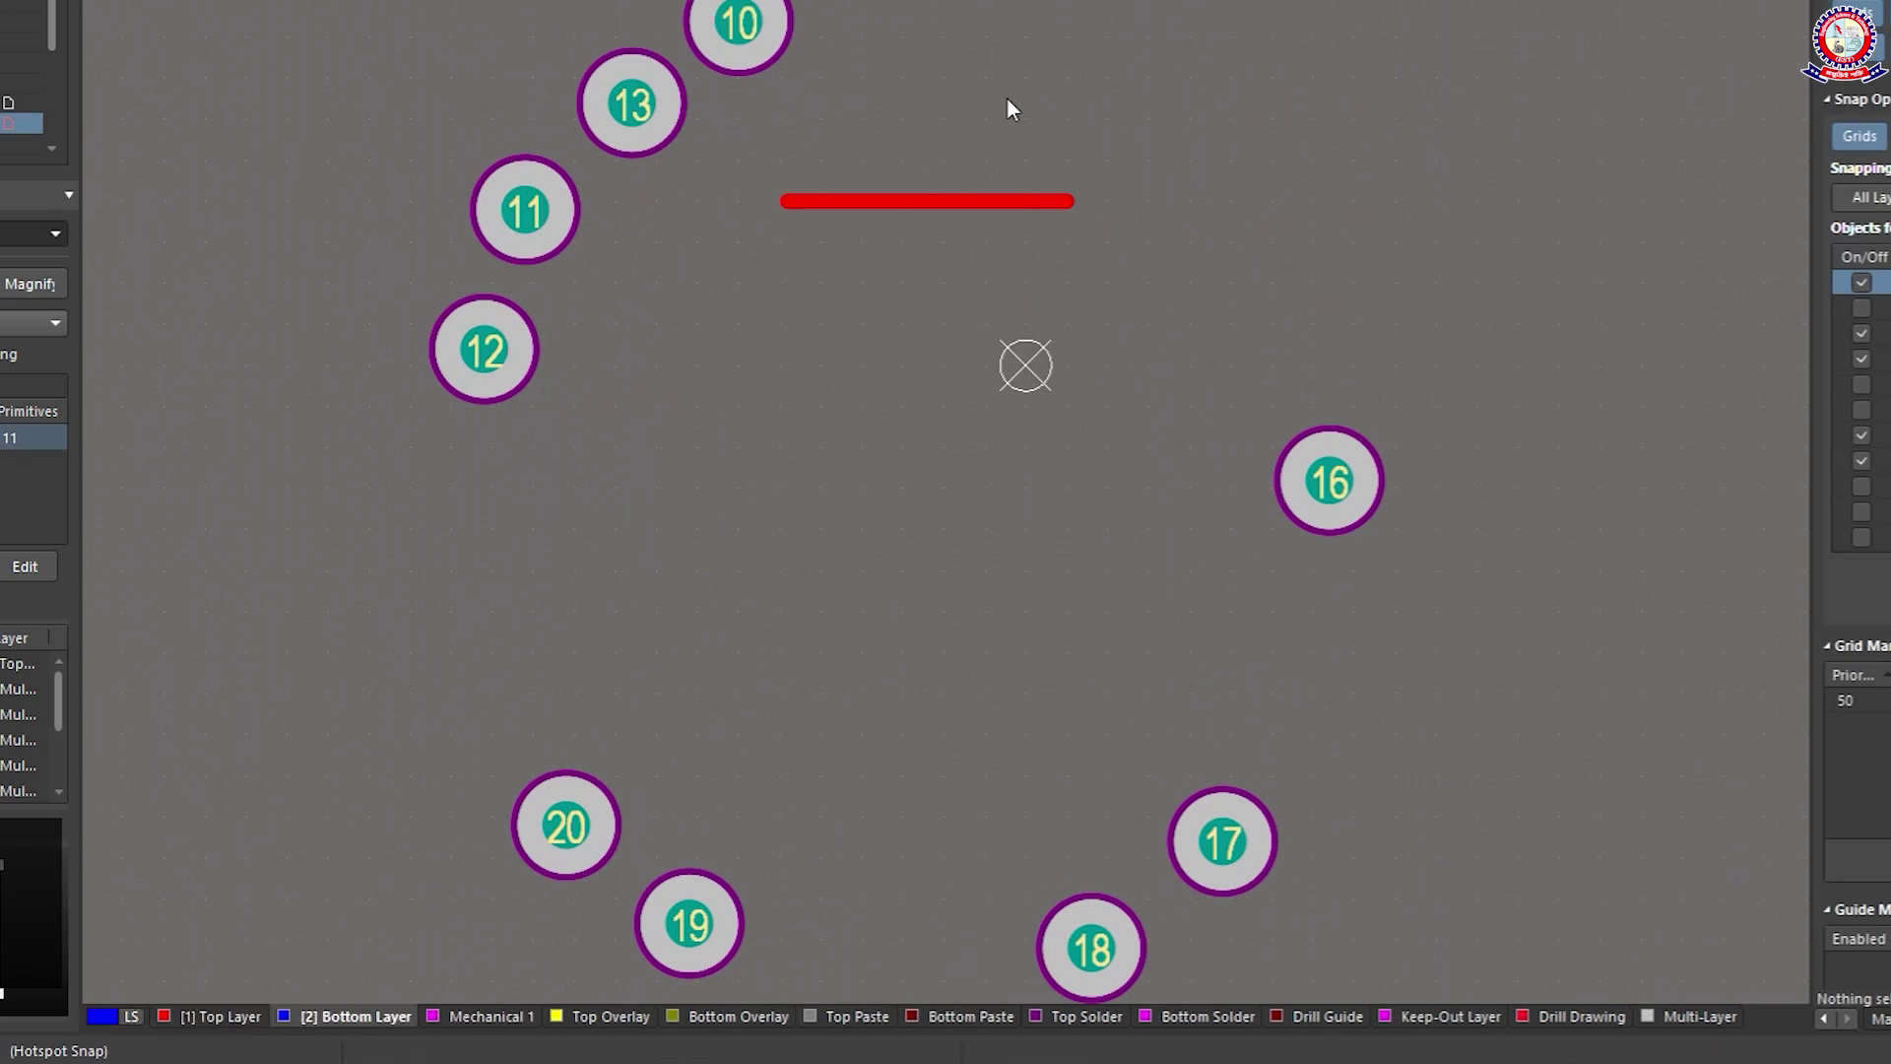
{"action": "key", "text": "p"}
{"action": "key", "text": "l"}
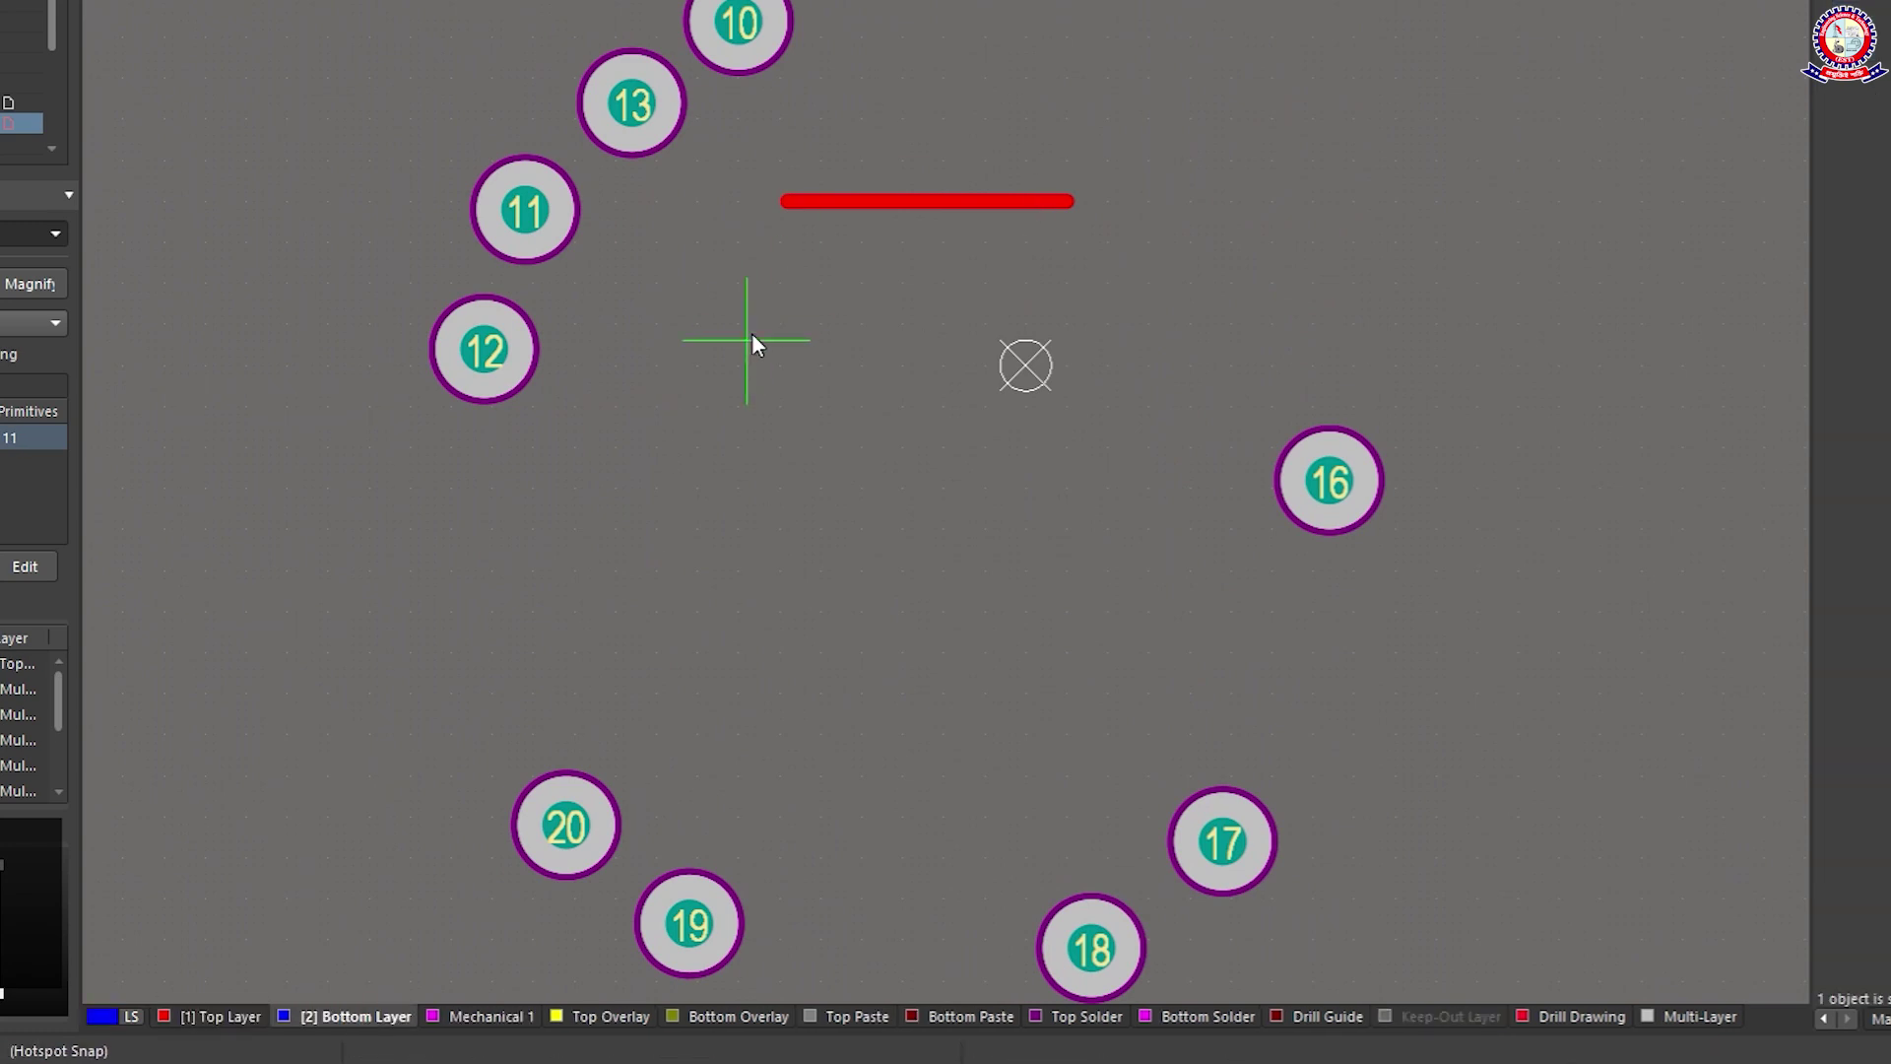
{"action": "left_click", "coordinate": [778, 266]}
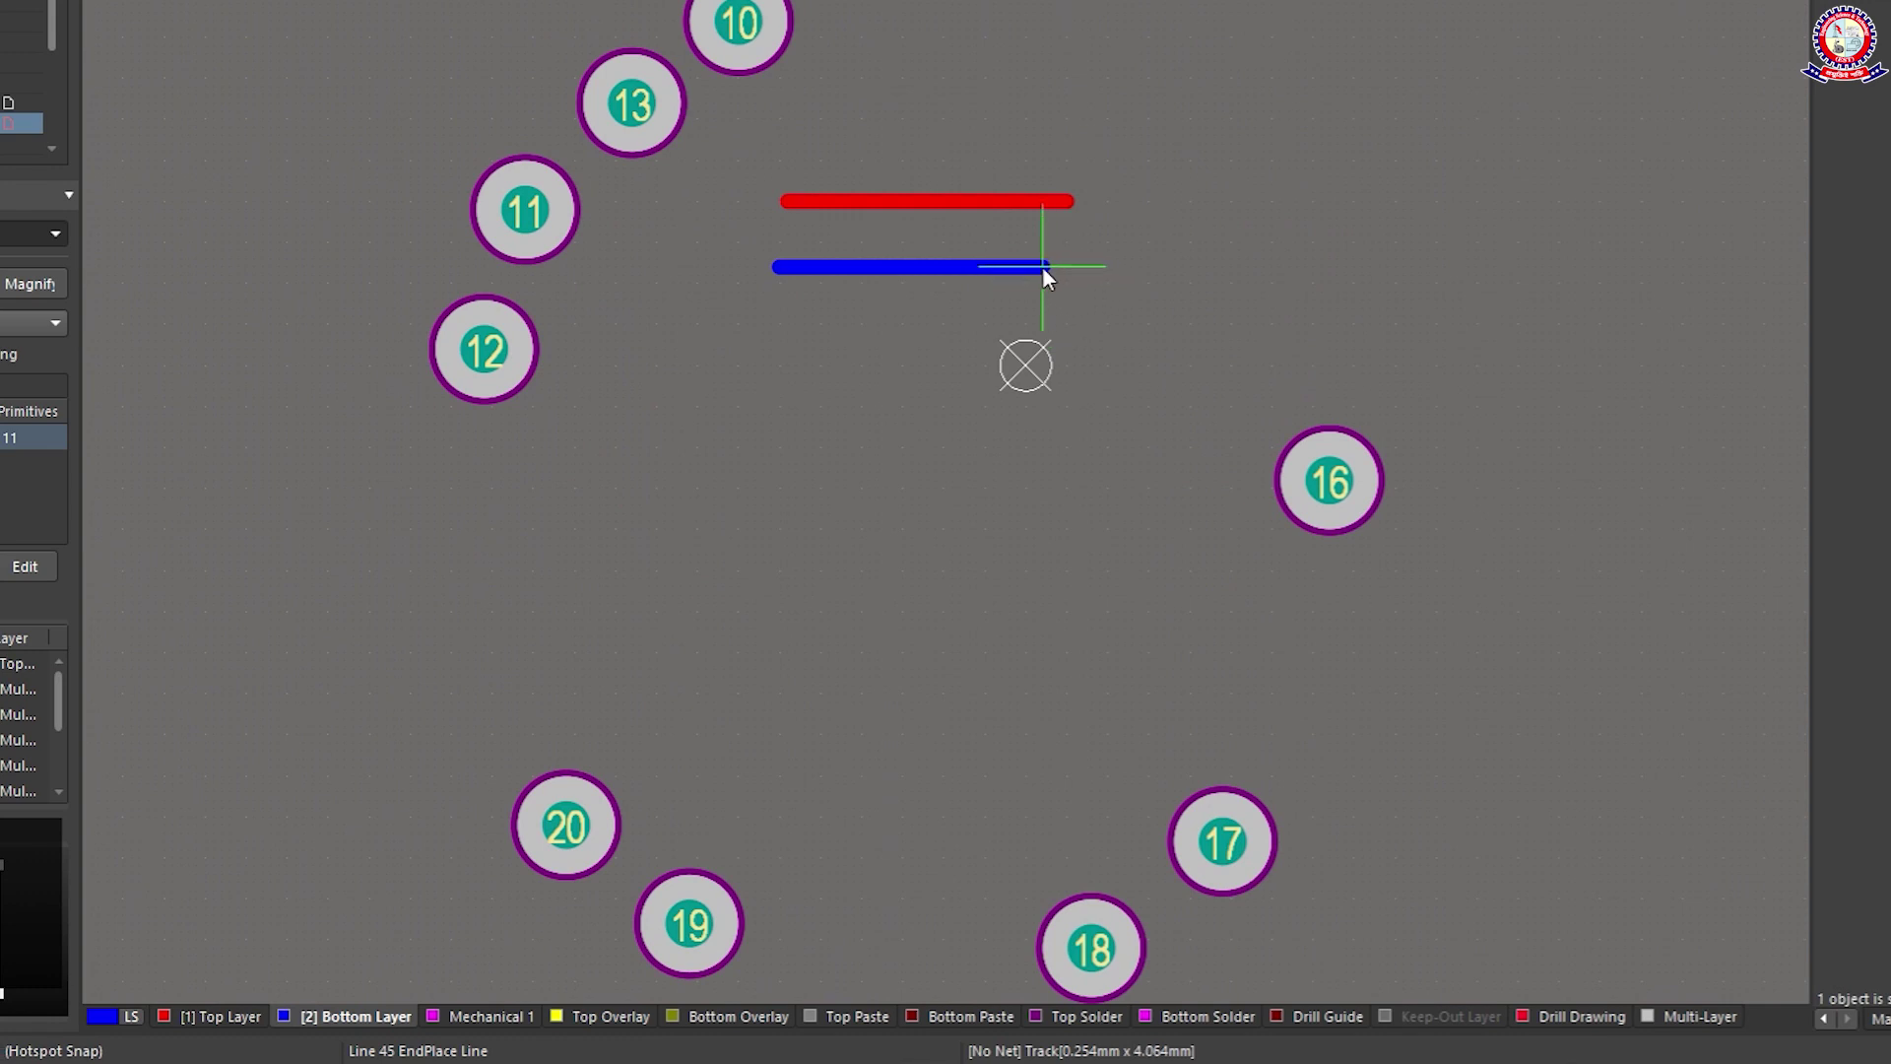
{"action": "right_click", "coordinate": [1042, 266]}
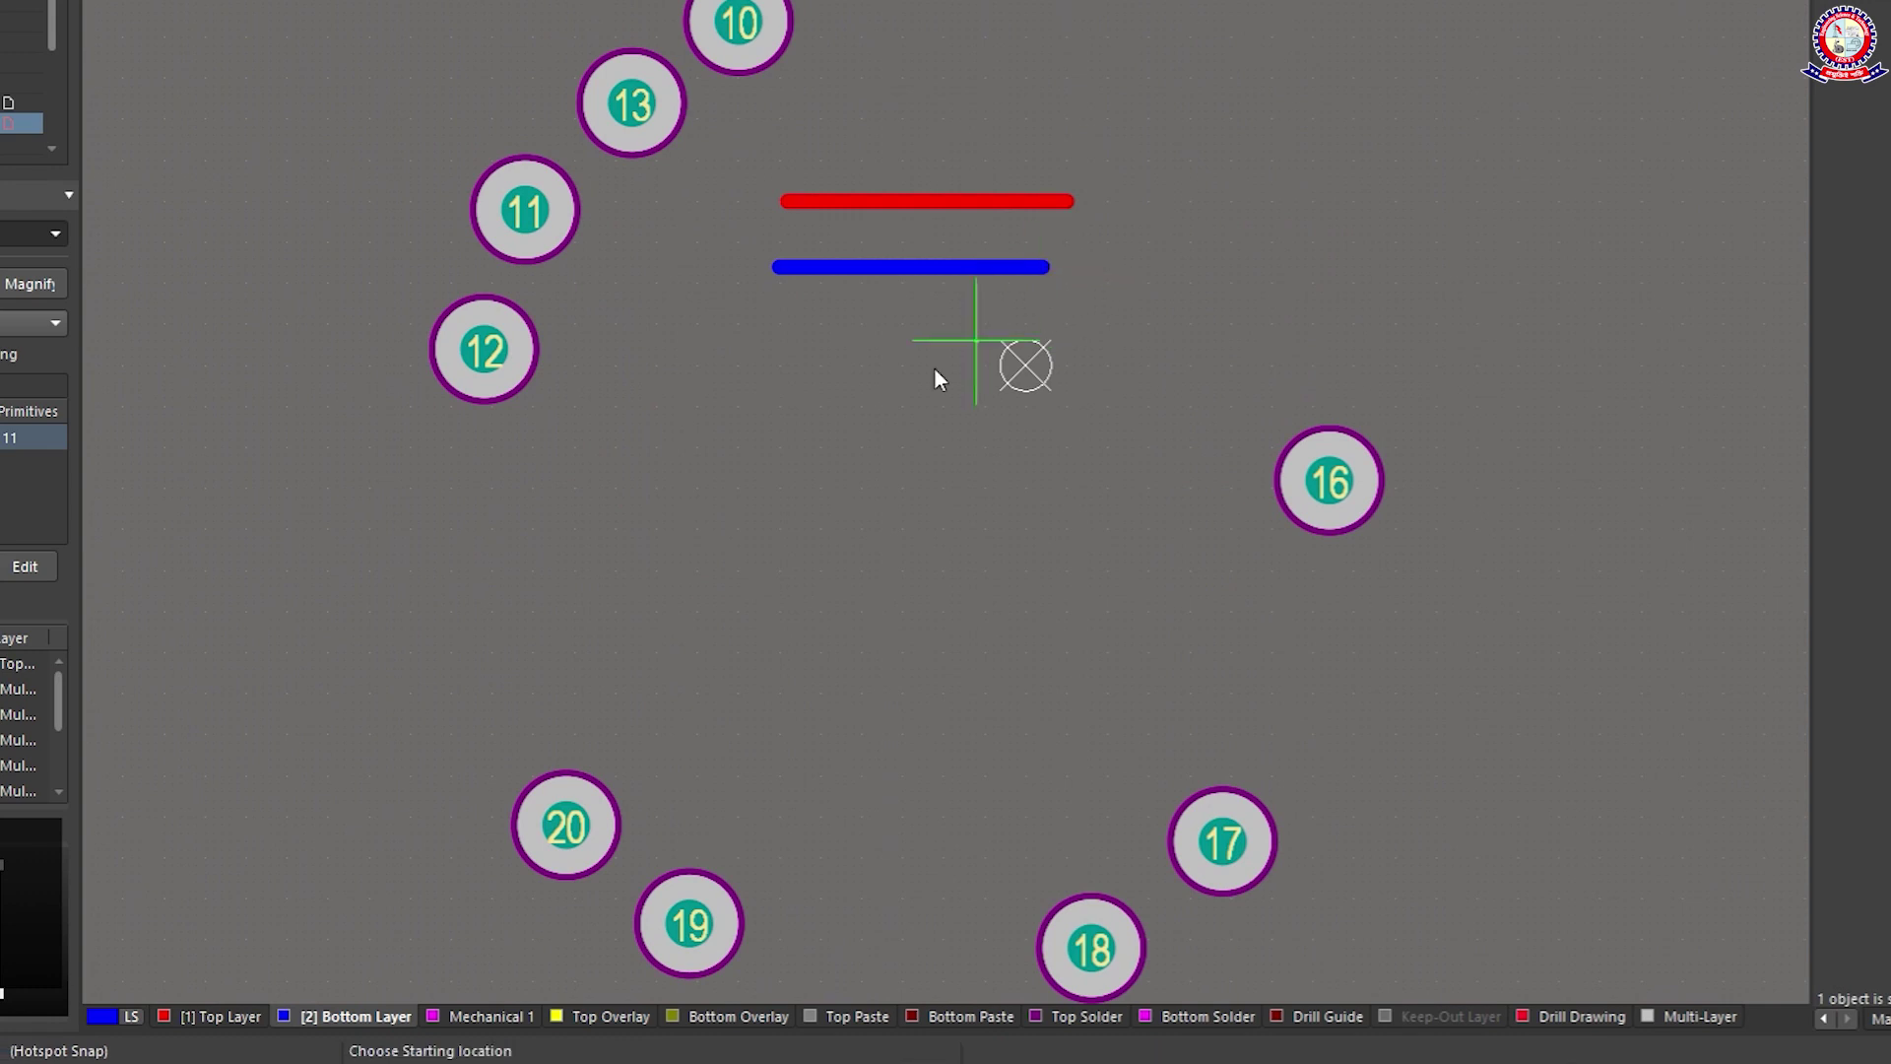
{"action": "right_click", "coordinate": [586, 747]}
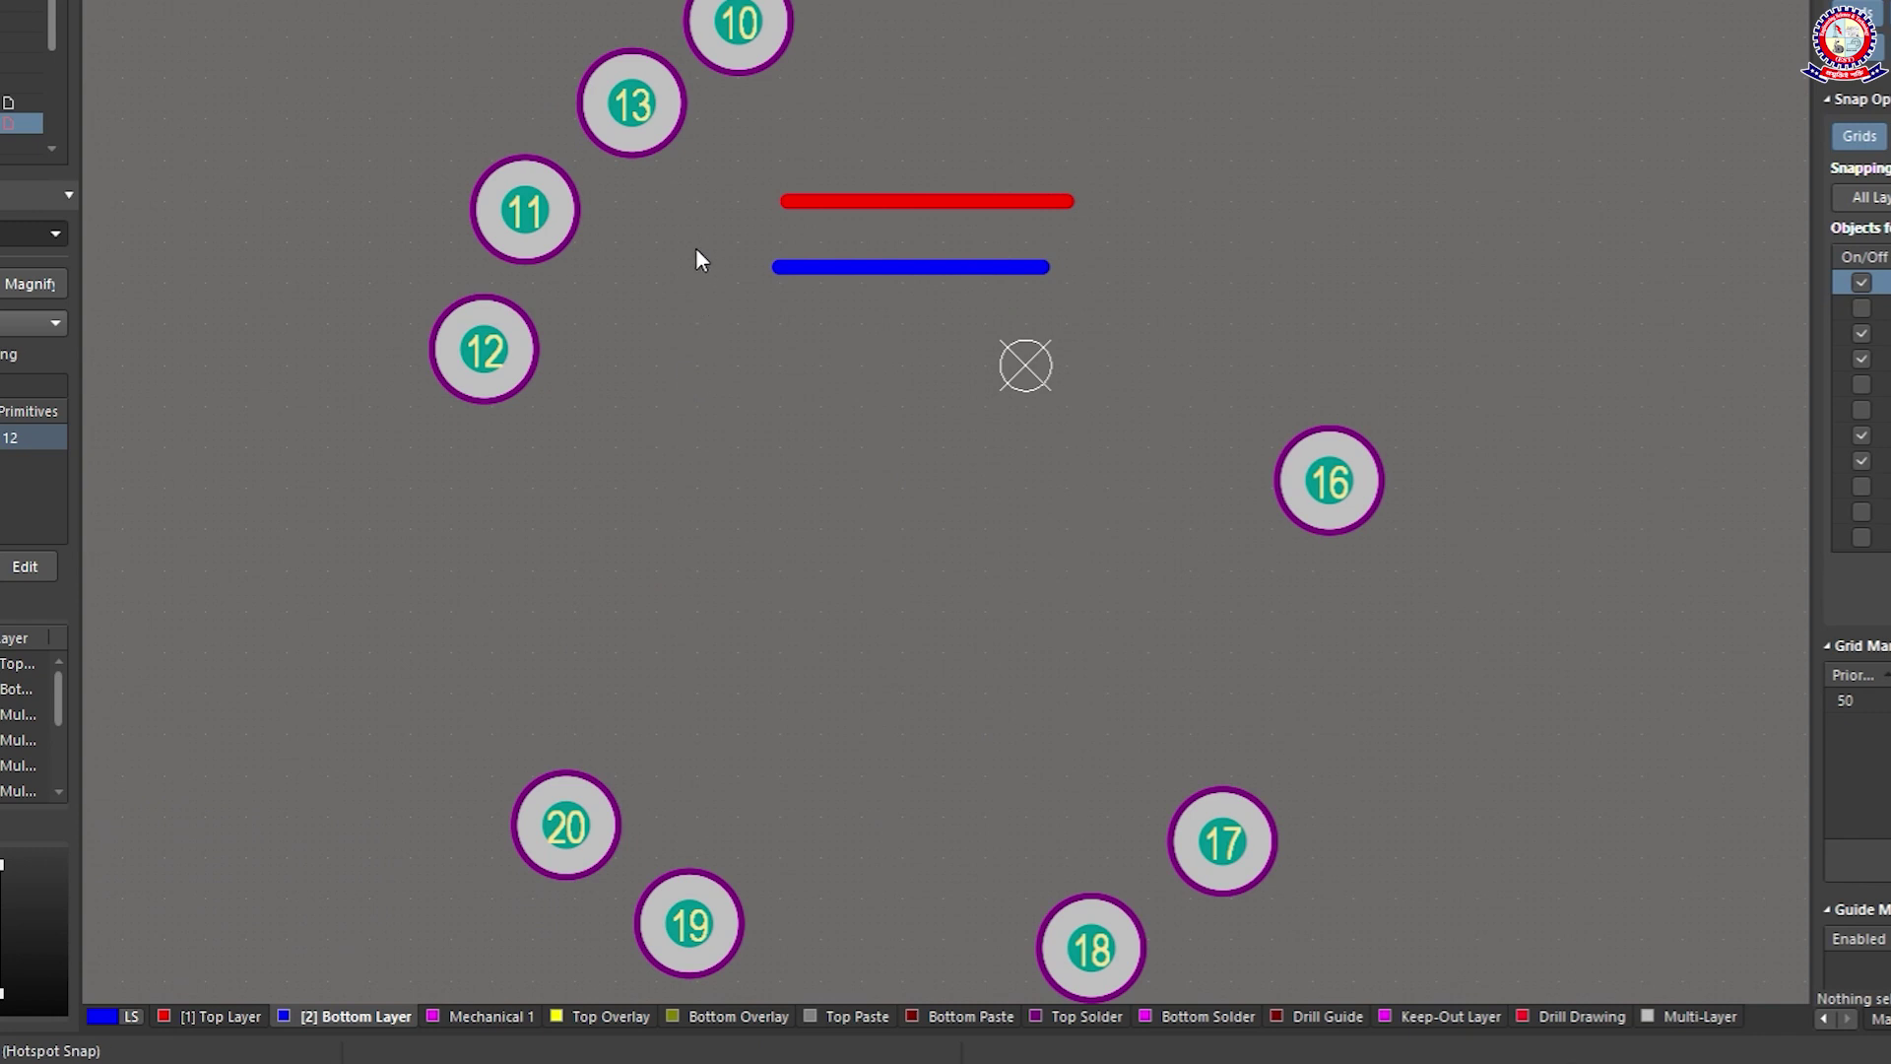
{"action": "scroll", "coordinate": [1856, 532], "scroll_direction": "down", "scroll_amount": 3}
{"action": "scroll", "coordinate": [1856, 531], "scroll_direction": "up", "scroll_amount": 2}
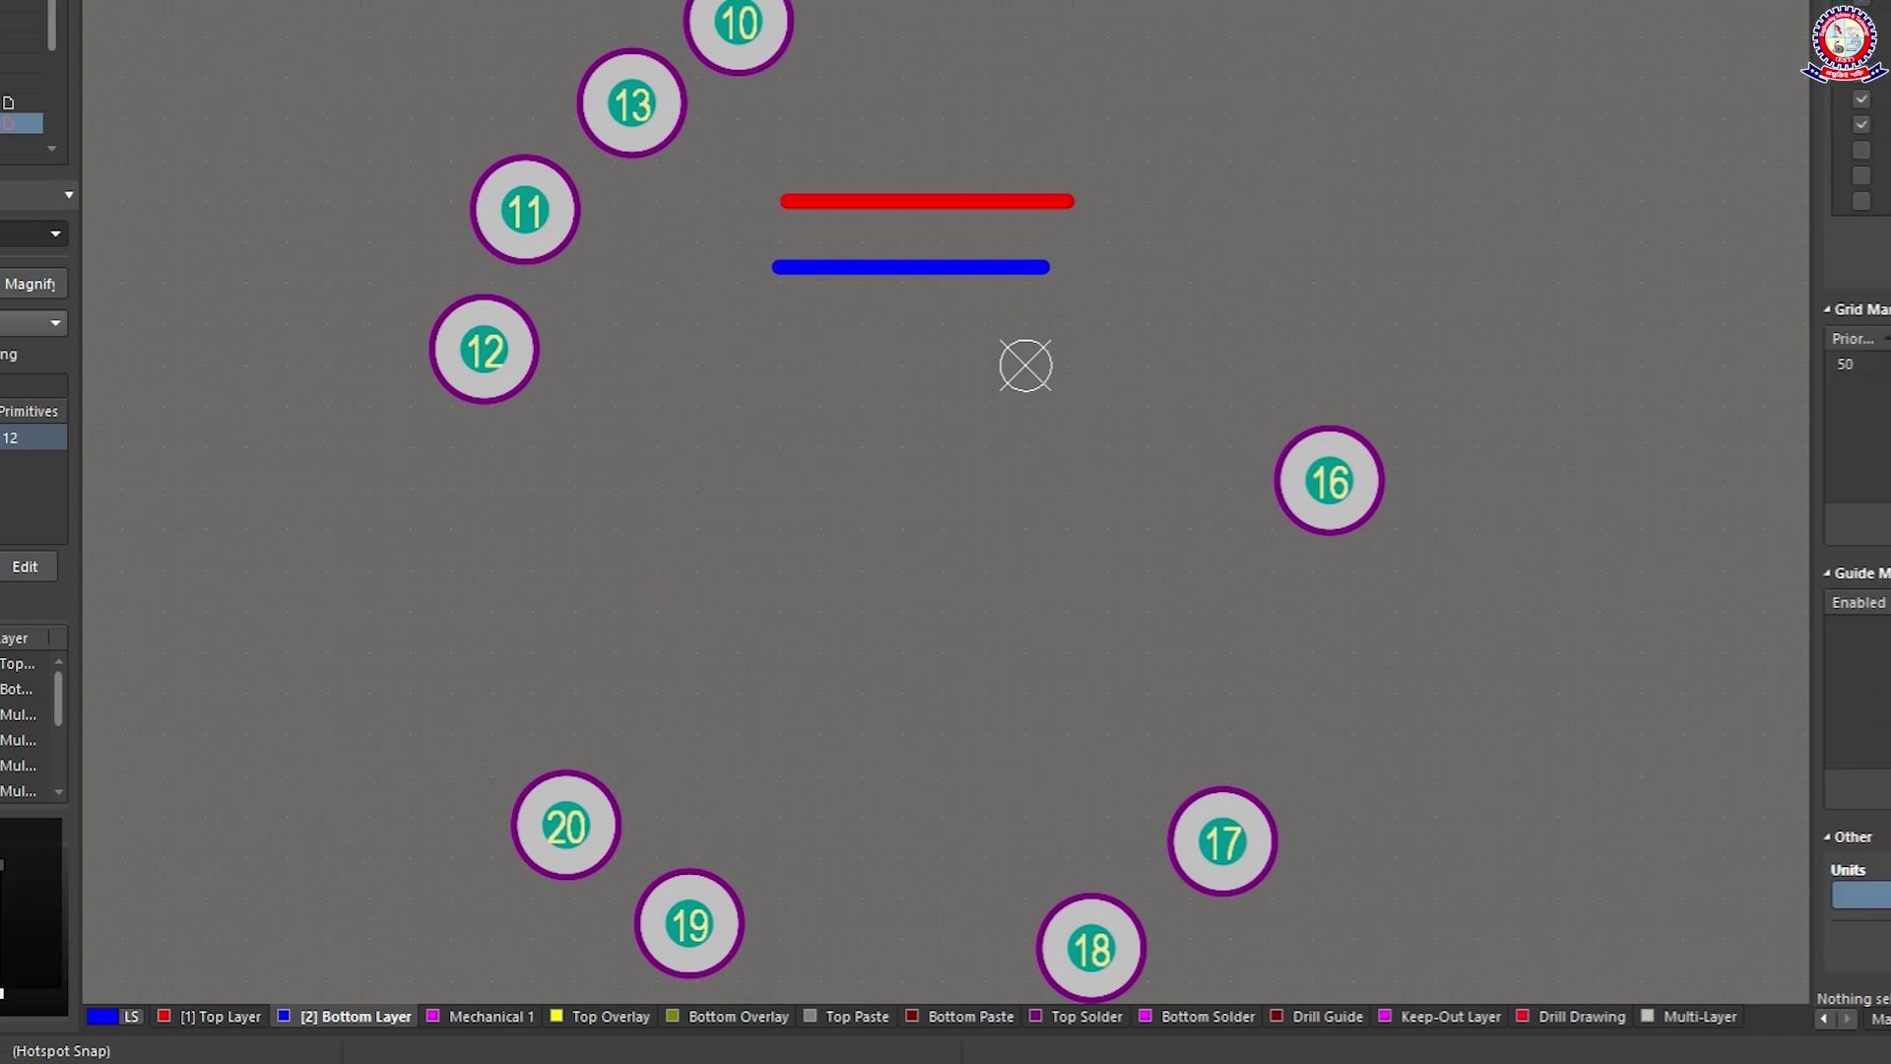
{"action": "scroll", "coordinate": [1856, 532], "scroll_direction": "down", "scroll_amount": 2}
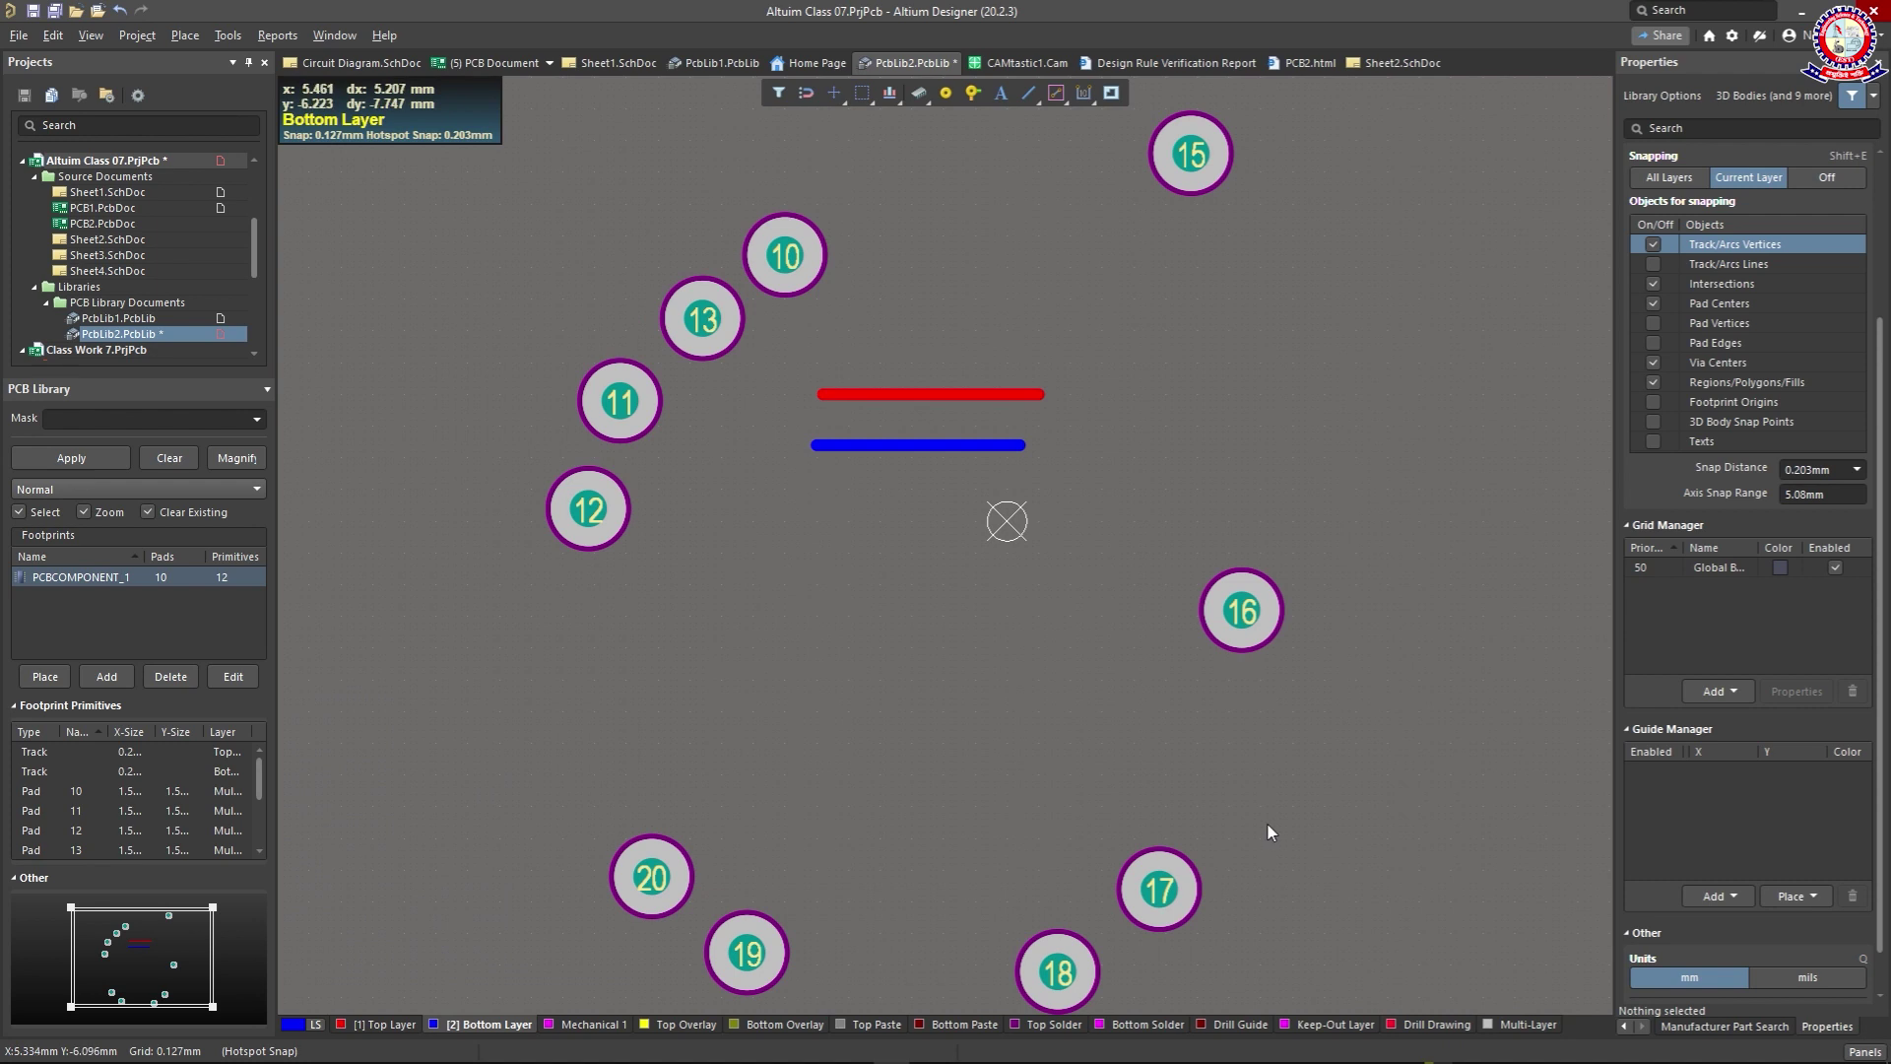
Step: Examine the layers one by one, from Multi-Layer through the drill, solder, paste, overlay and mechanical layers, ending with the Top Layer active
{"action": "left_click", "coordinate": [1527, 1022]}
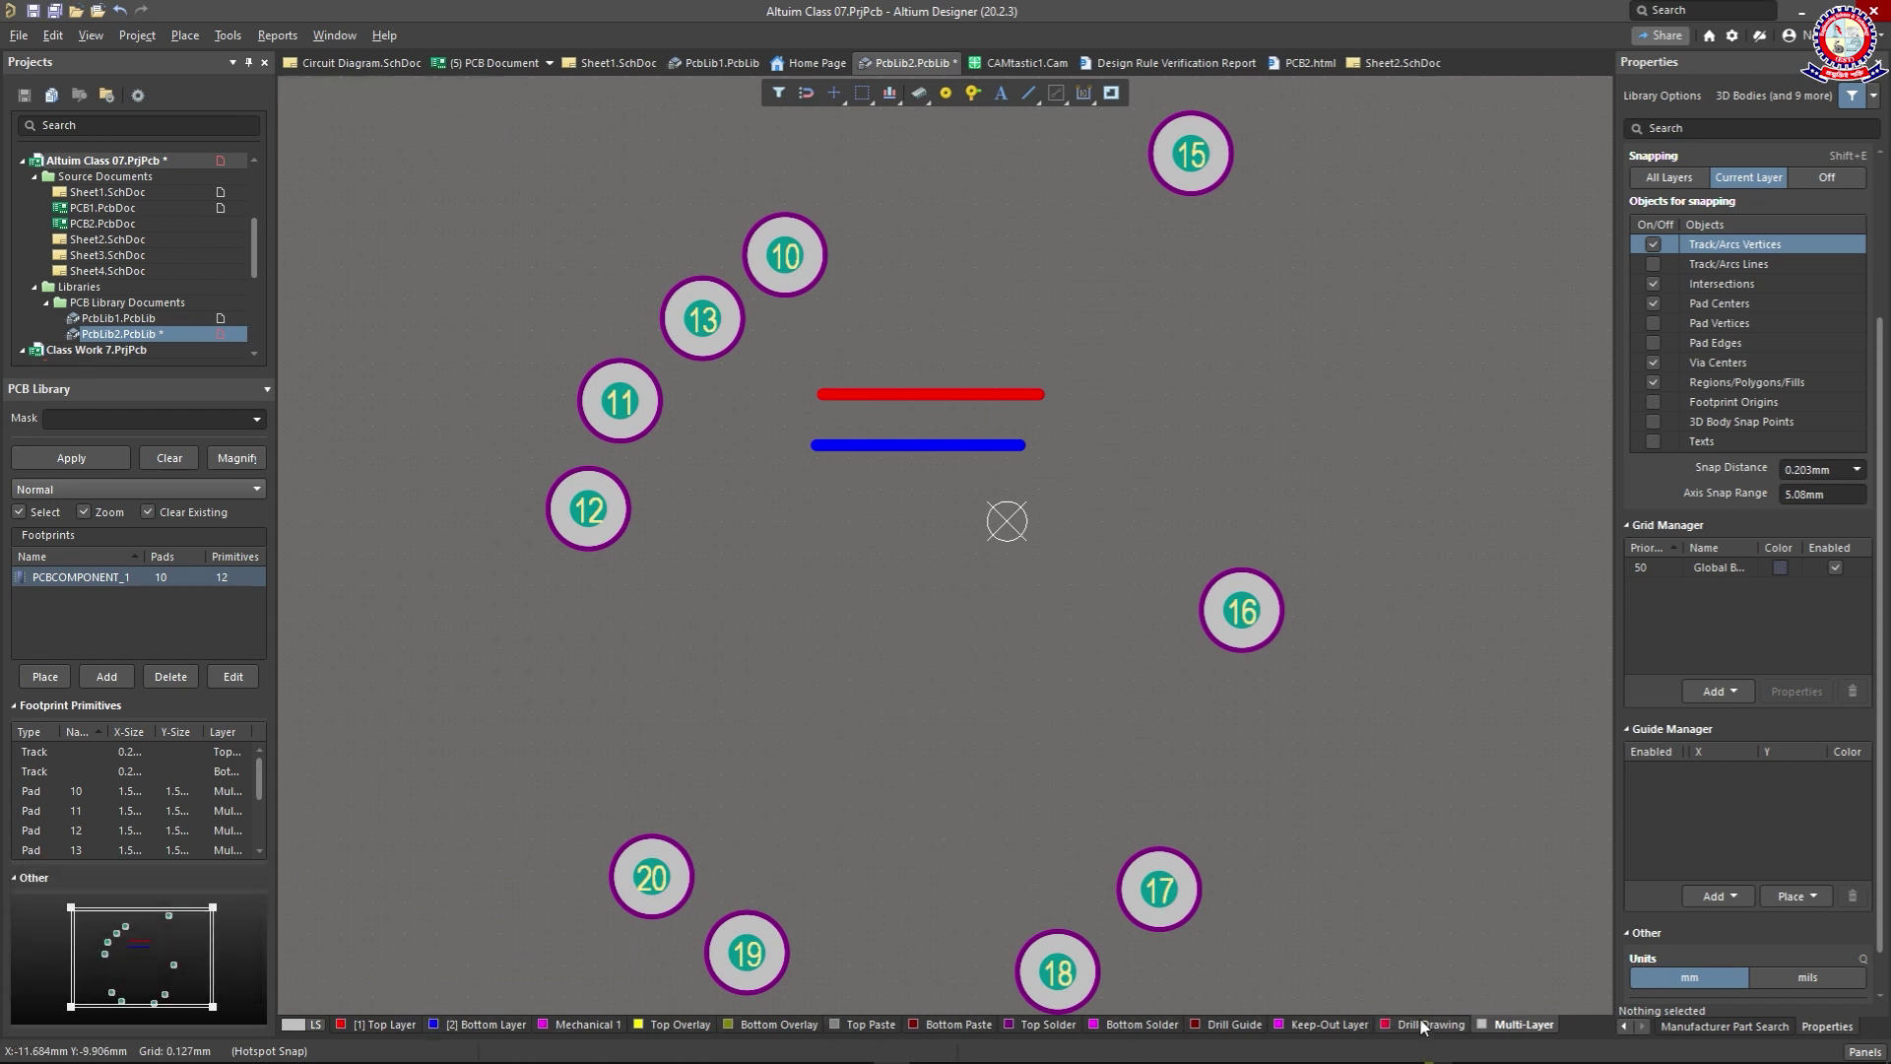
{"action": "left_click", "coordinate": [1513, 1033]}
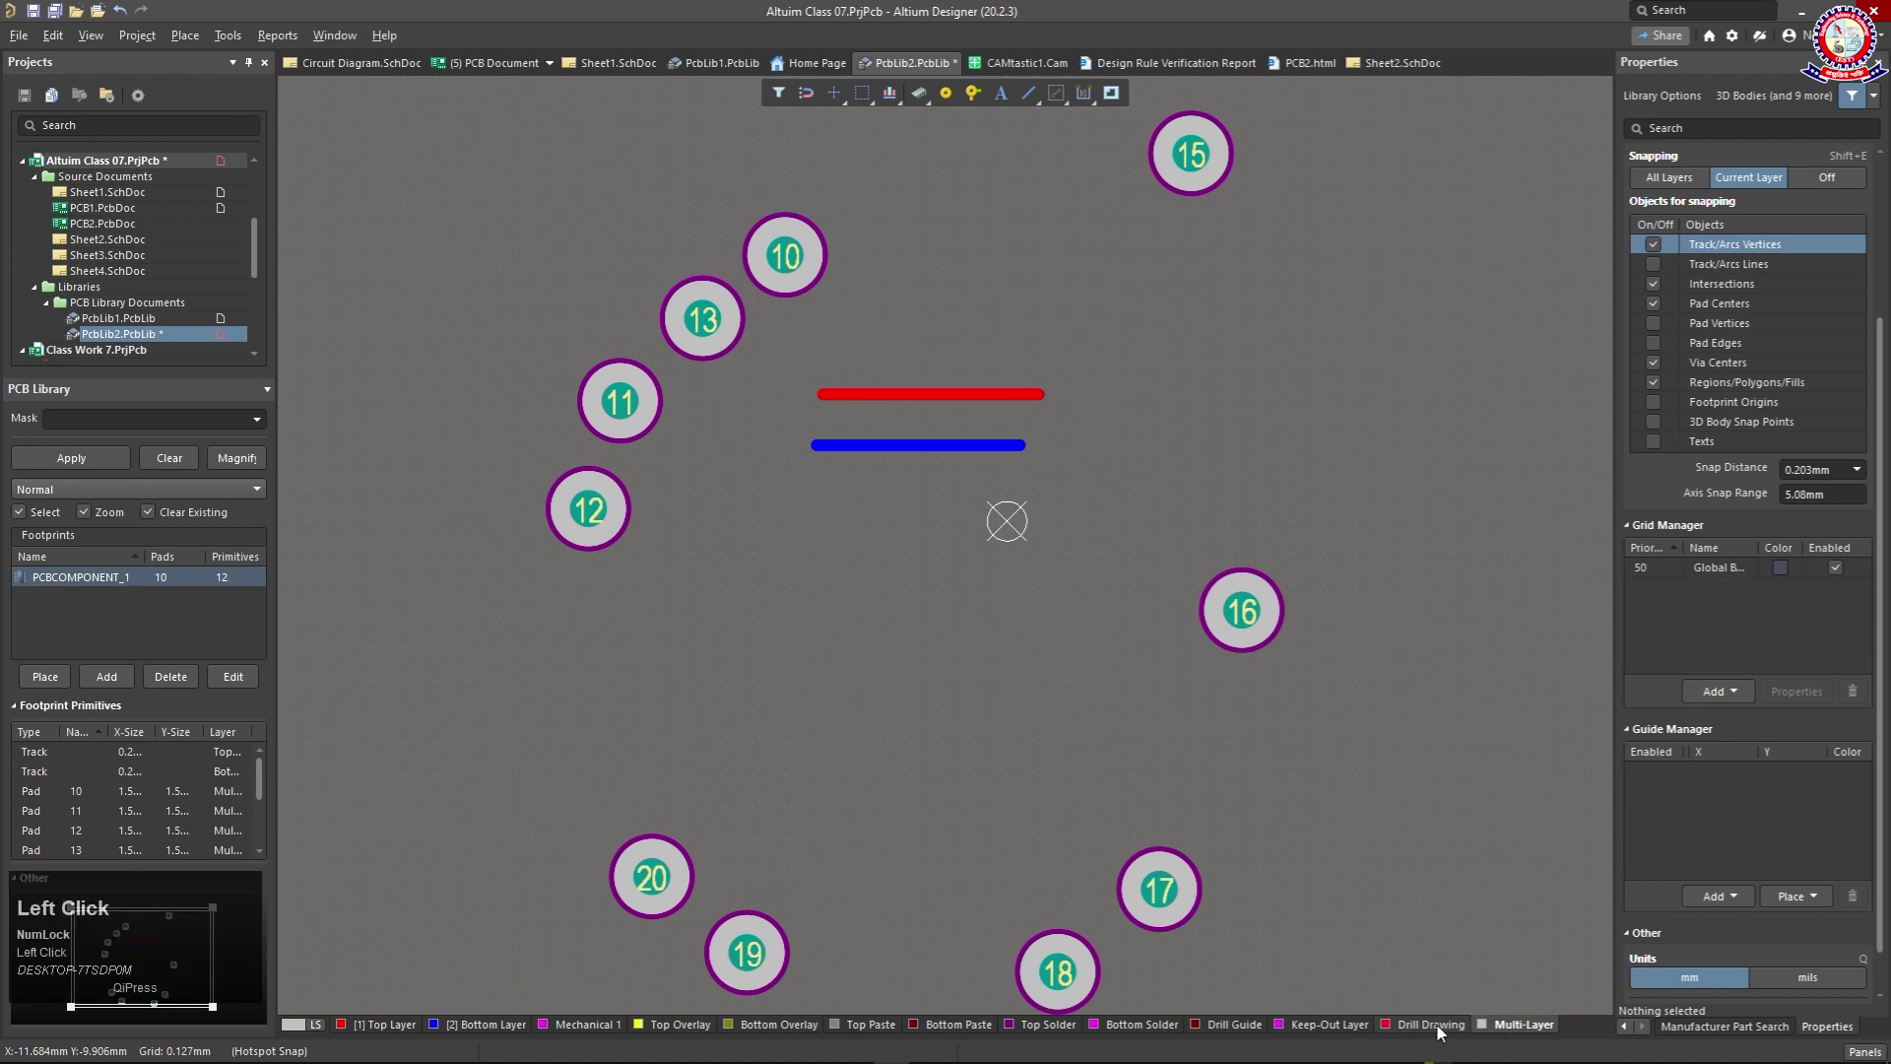
{"action": "left_click", "coordinate": [1231, 1024]}
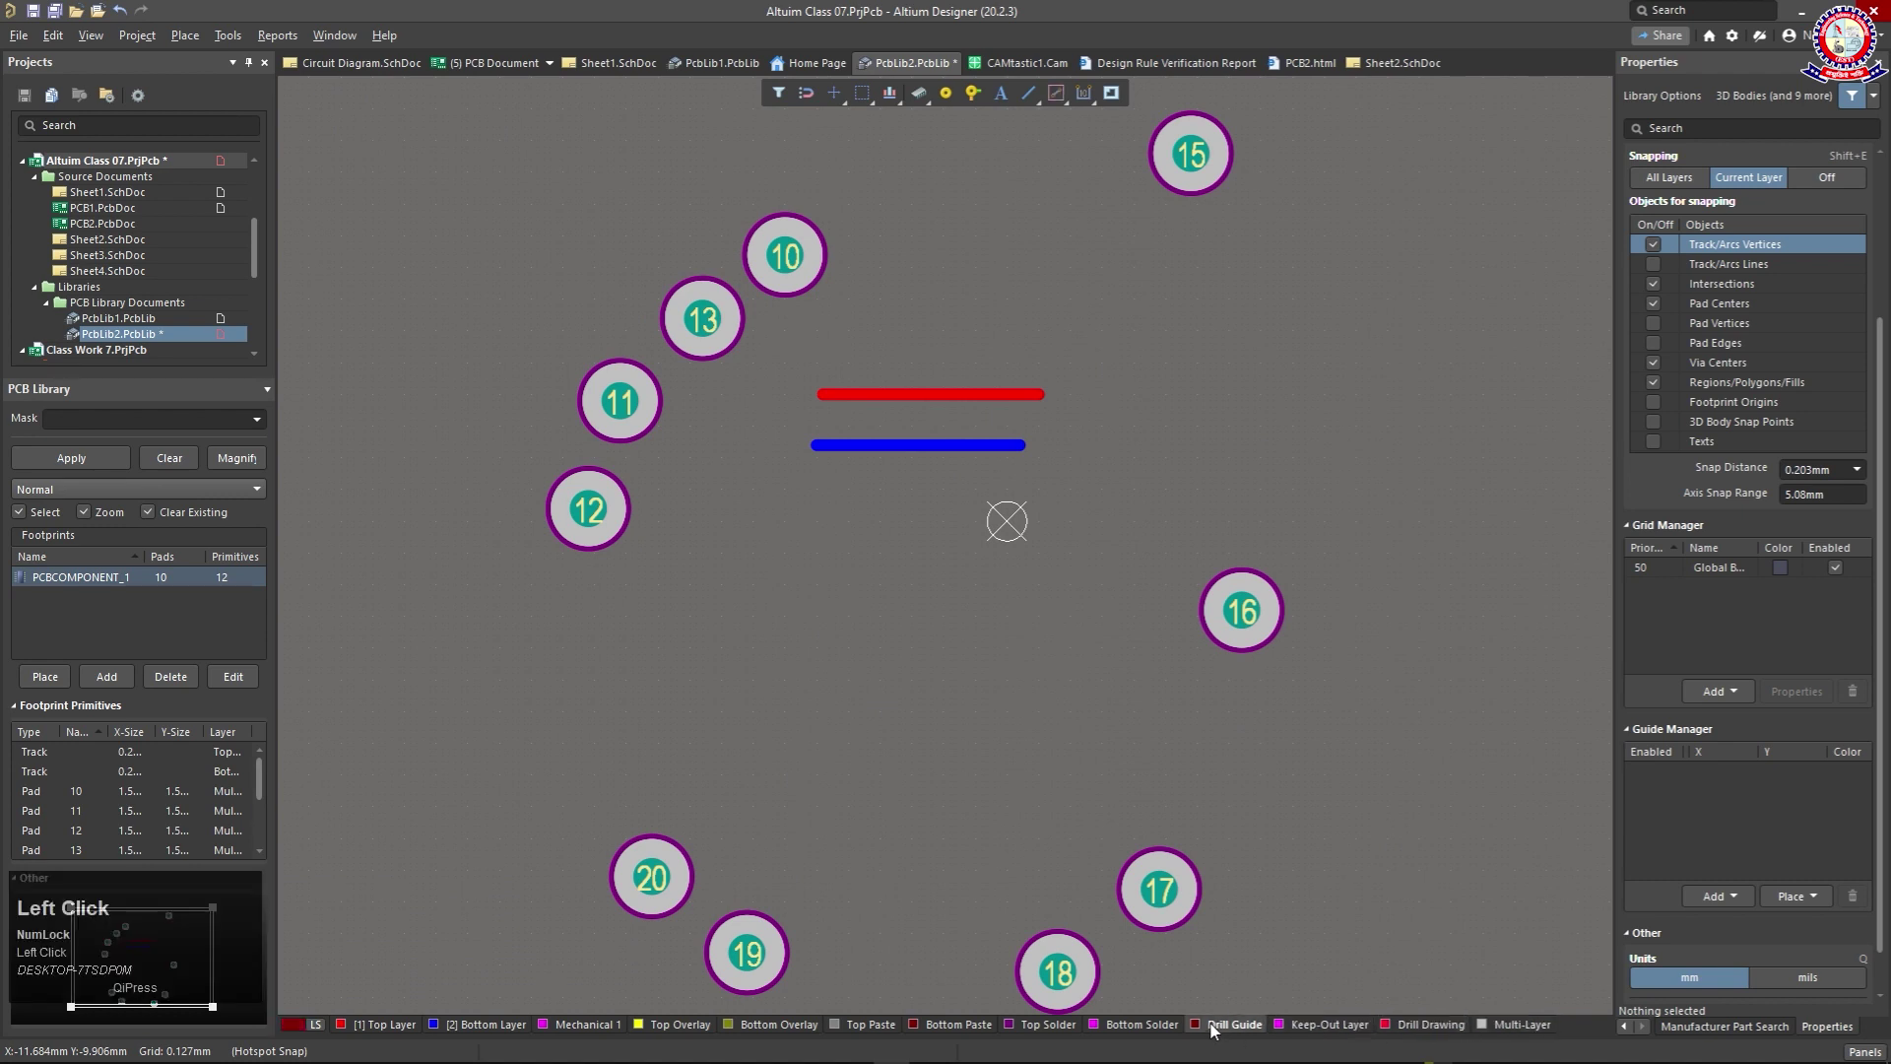
{"action": "left_click", "coordinate": [1156, 1024]}
{"action": "left_click", "coordinate": [1050, 1024]}
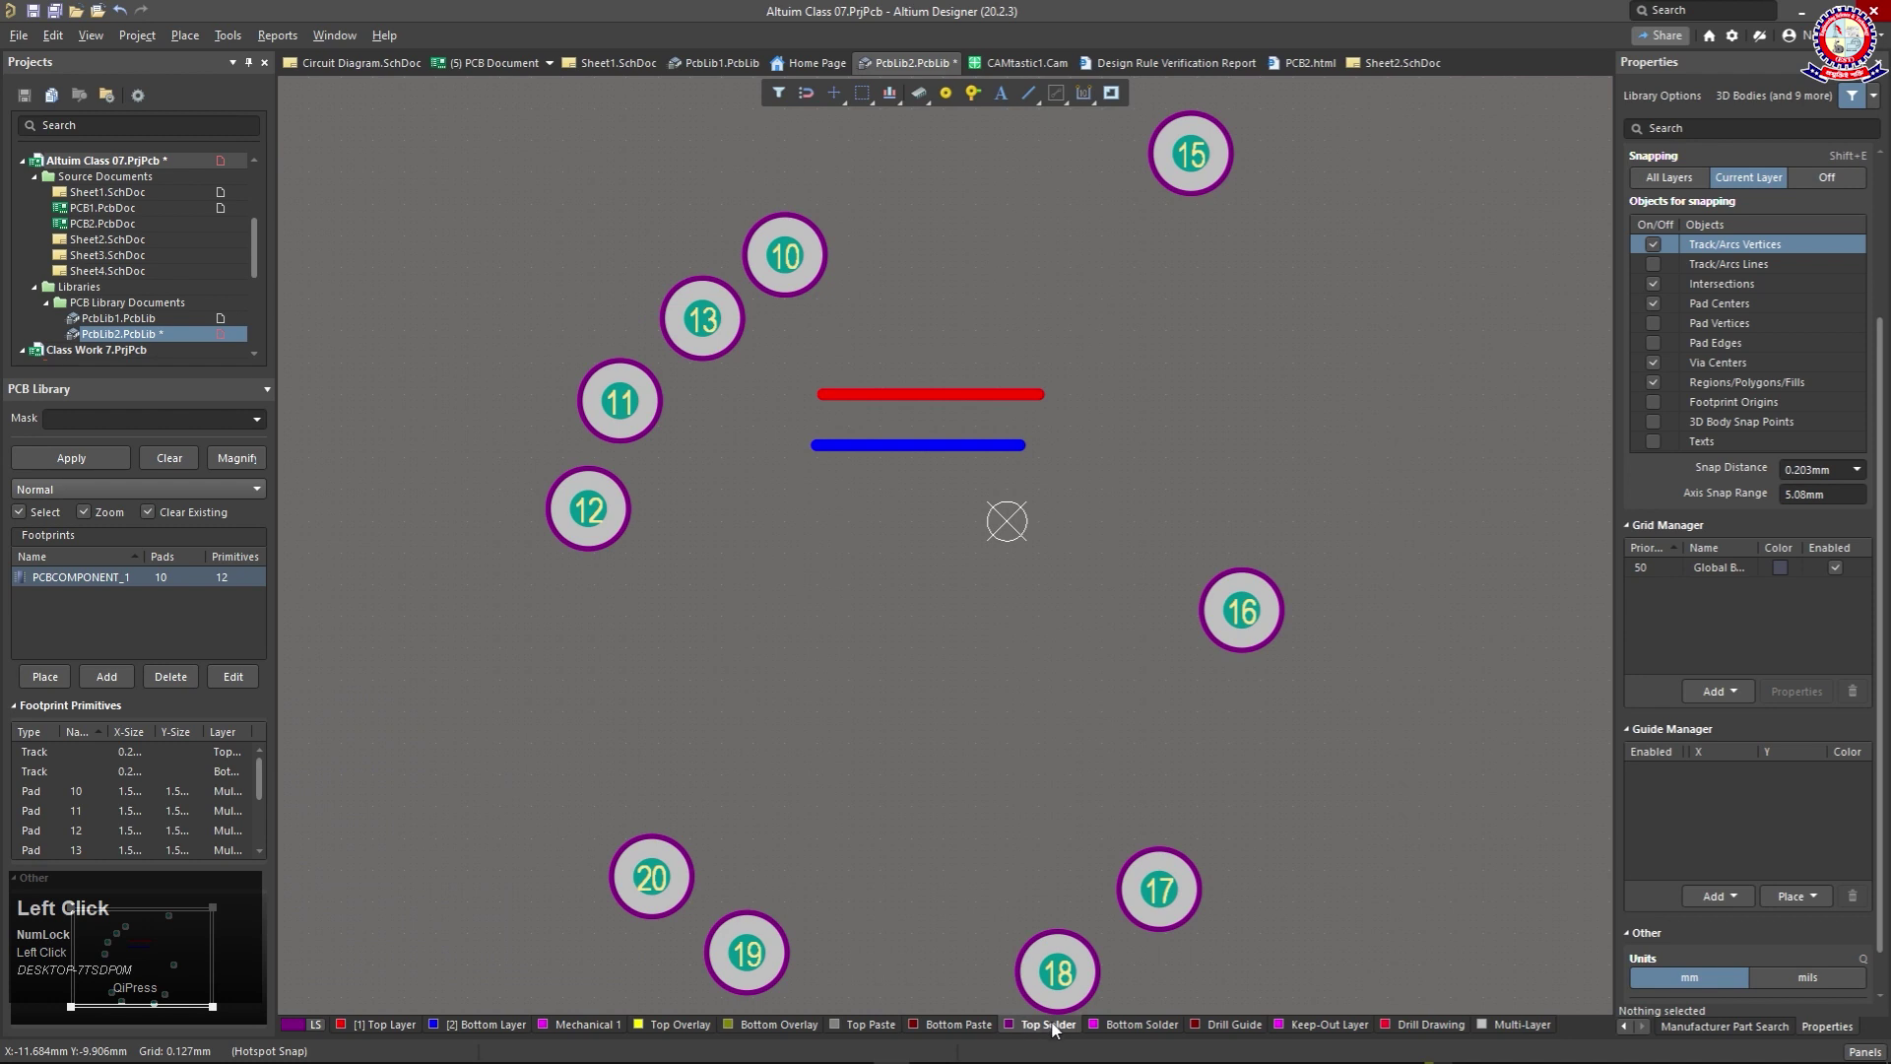
{"action": "left_click", "coordinate": [1123, 1024]}
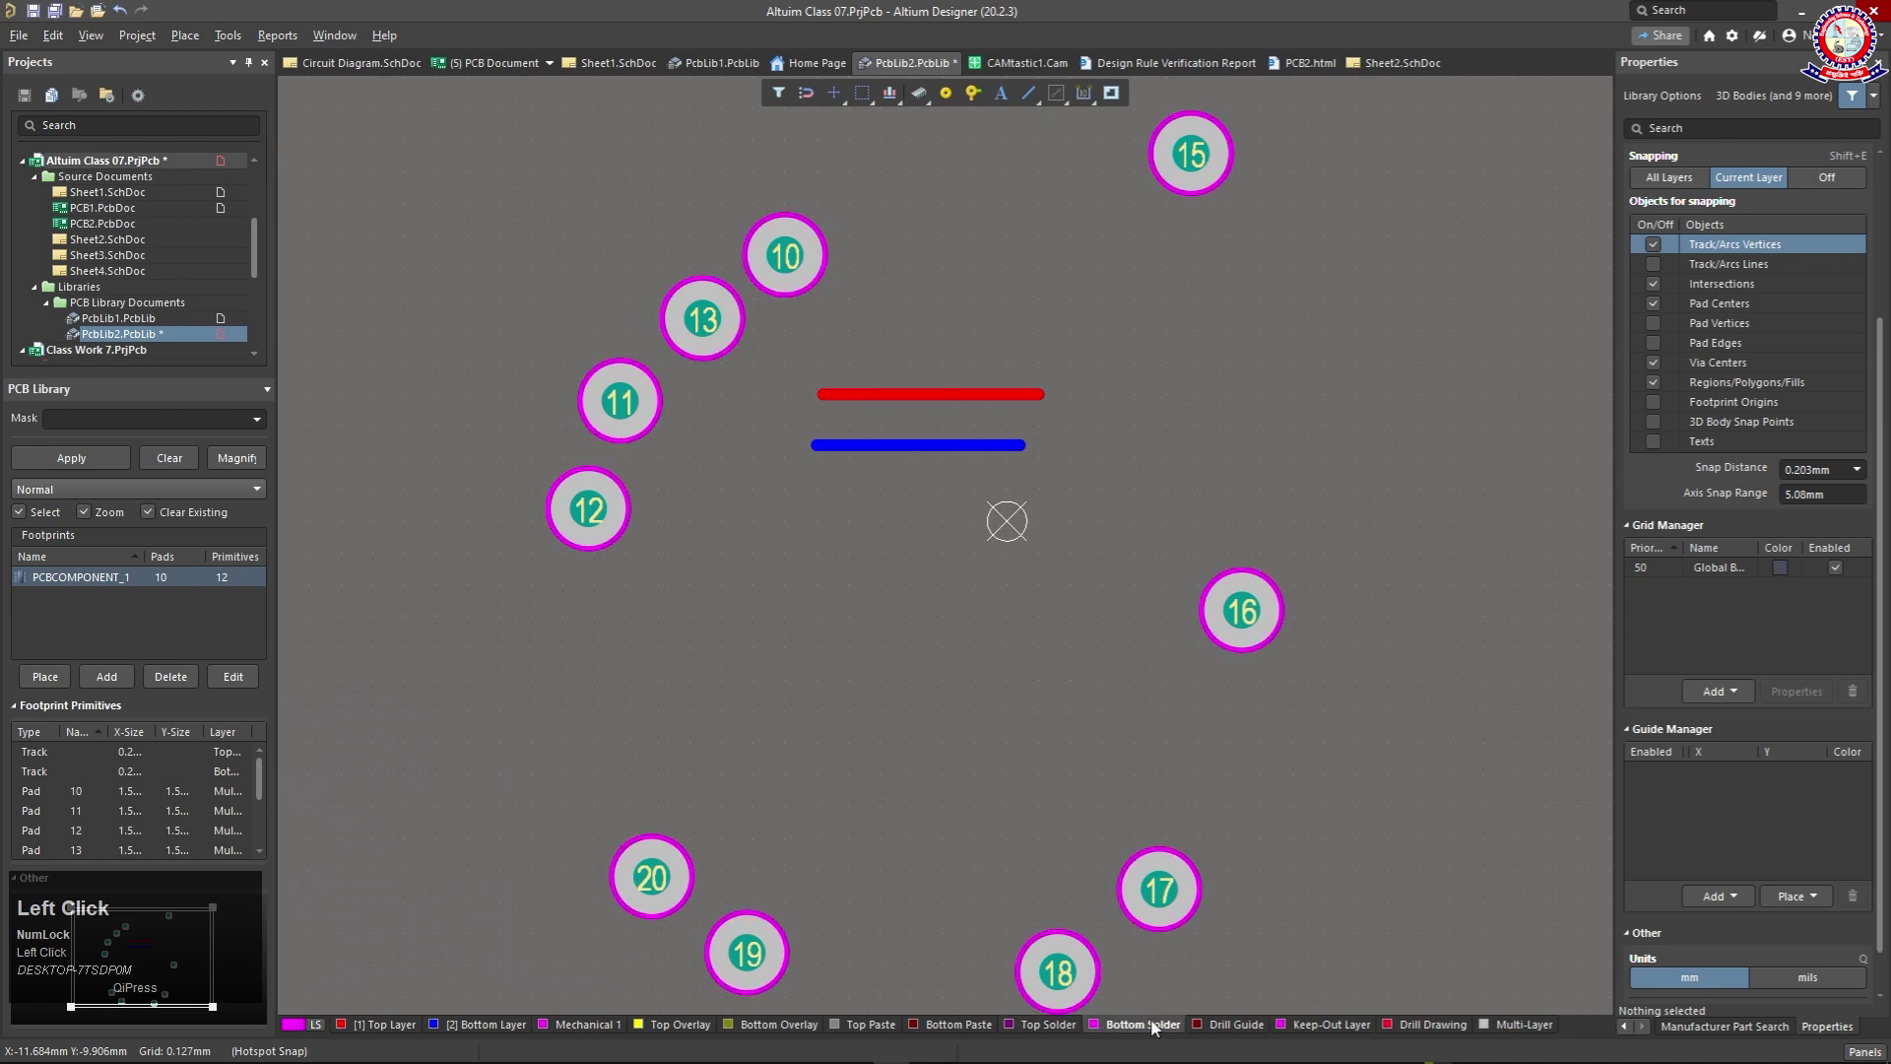
{"action": "left_click", "coordinate": [1050, 1024]}
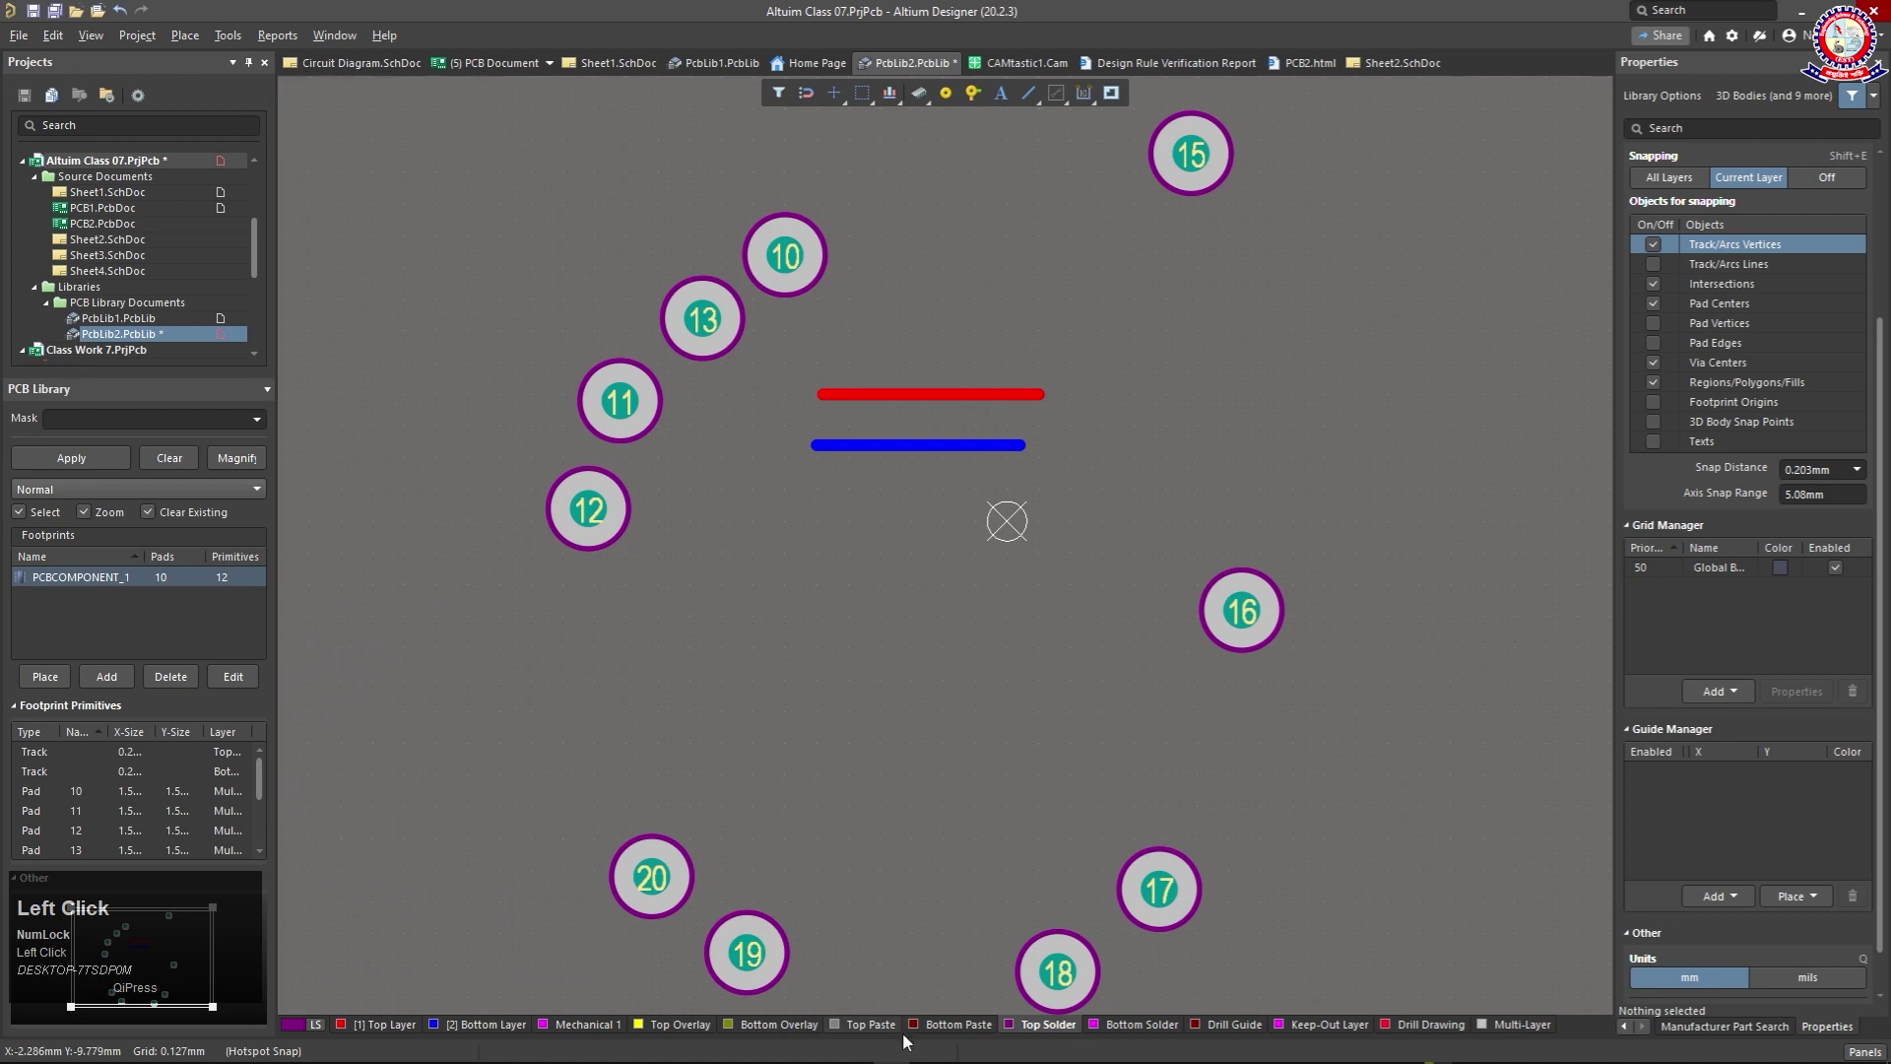
{"action": "left_click", "coordinate": [960, 1024]}
{"action": "left_click", "coordinate": [871, 1024]}
{"action": "left_click", "coordinate": [706, 1025]}
{"action": "left_click", "coordinate": [579, 1026]}
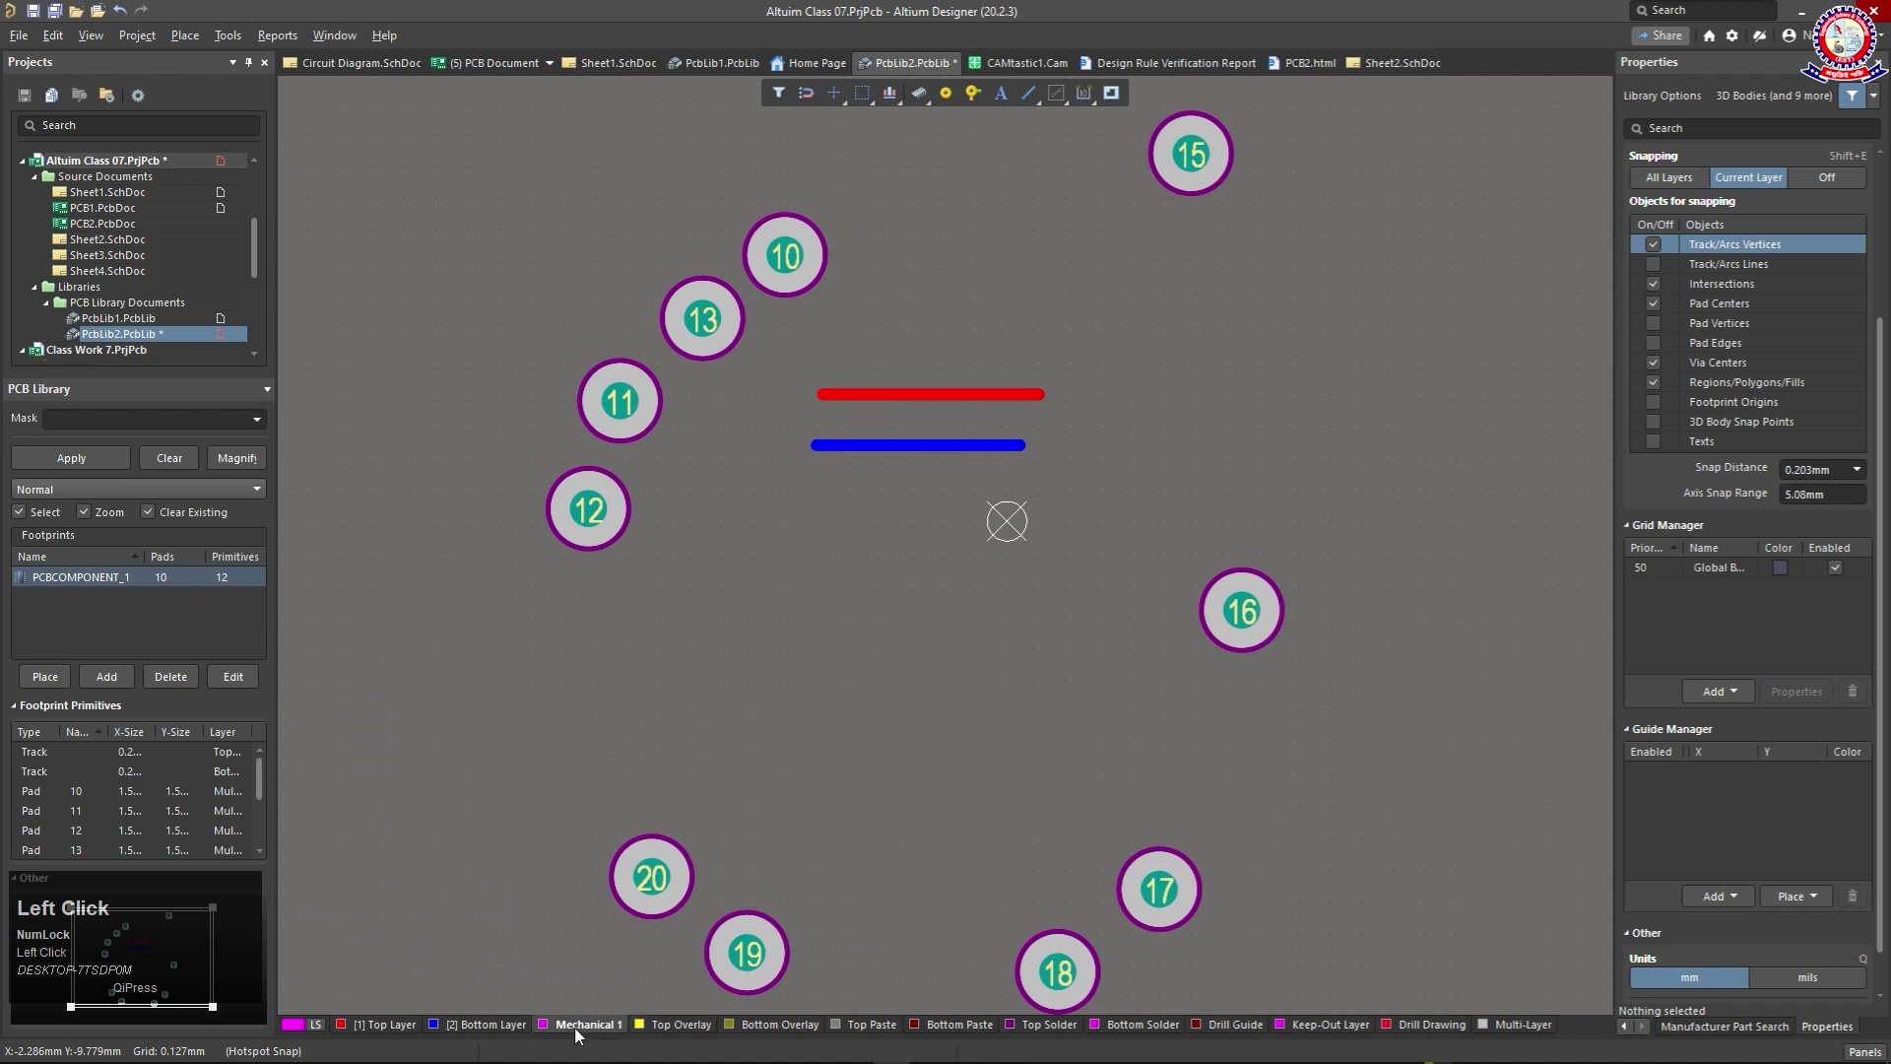
{"action": "left_click", "coordinate": [482, 1025]}
{"action": "left_click", "coordinate": [392, 1024]}
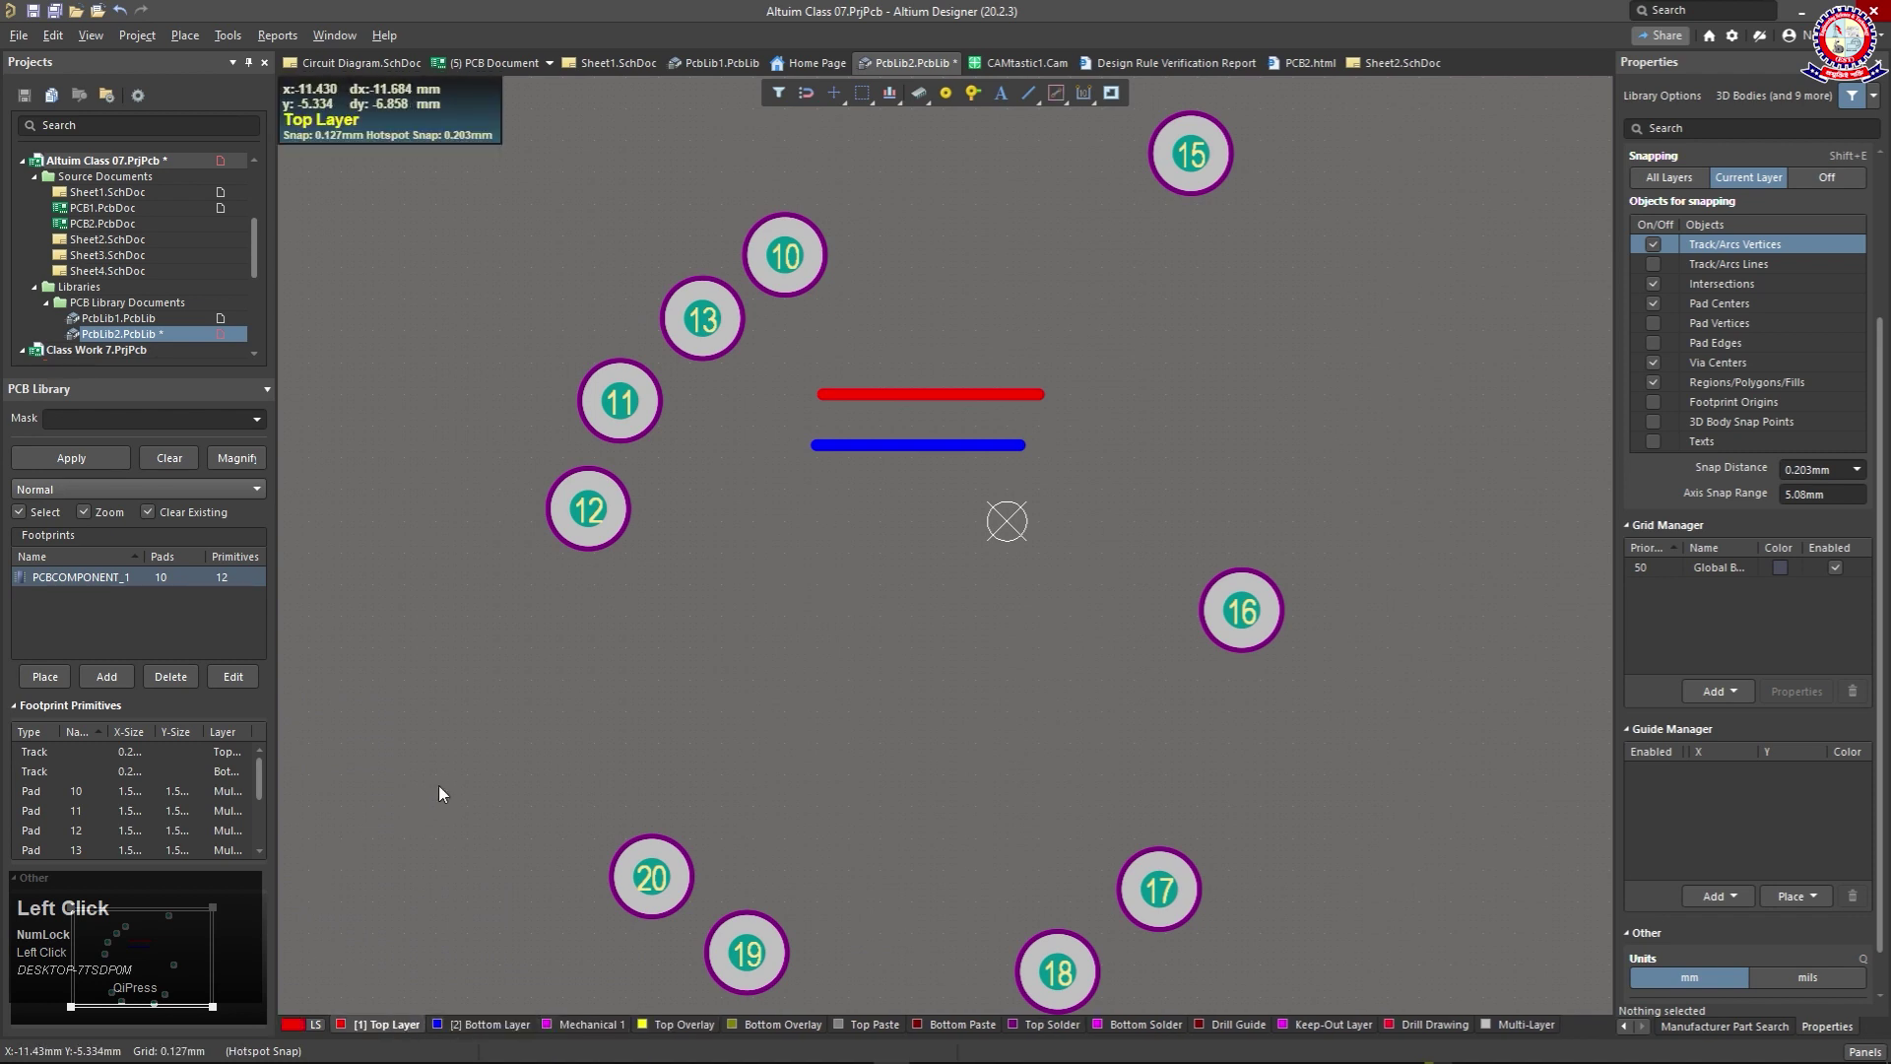